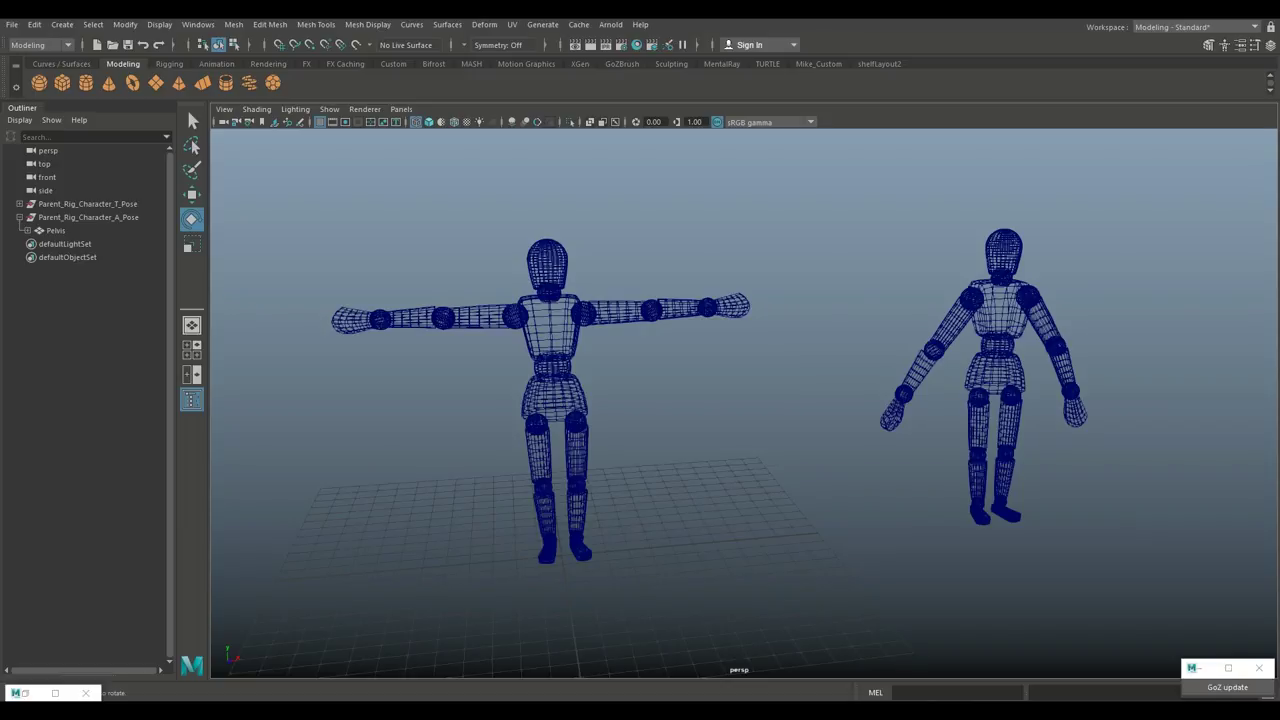
- Hide the Parent_Rig_Character_A_Pose rig so that only the T-pose figure is shown
scroll(744, 403, down, 2)
scroll(744, 403, up, 2)
mouse_move(744, 403)
alt+mouse_down()
mouse_move(690, 401)
mouse_move(737, 402)
mouse_move(722, 406)
alt+mouse_up()
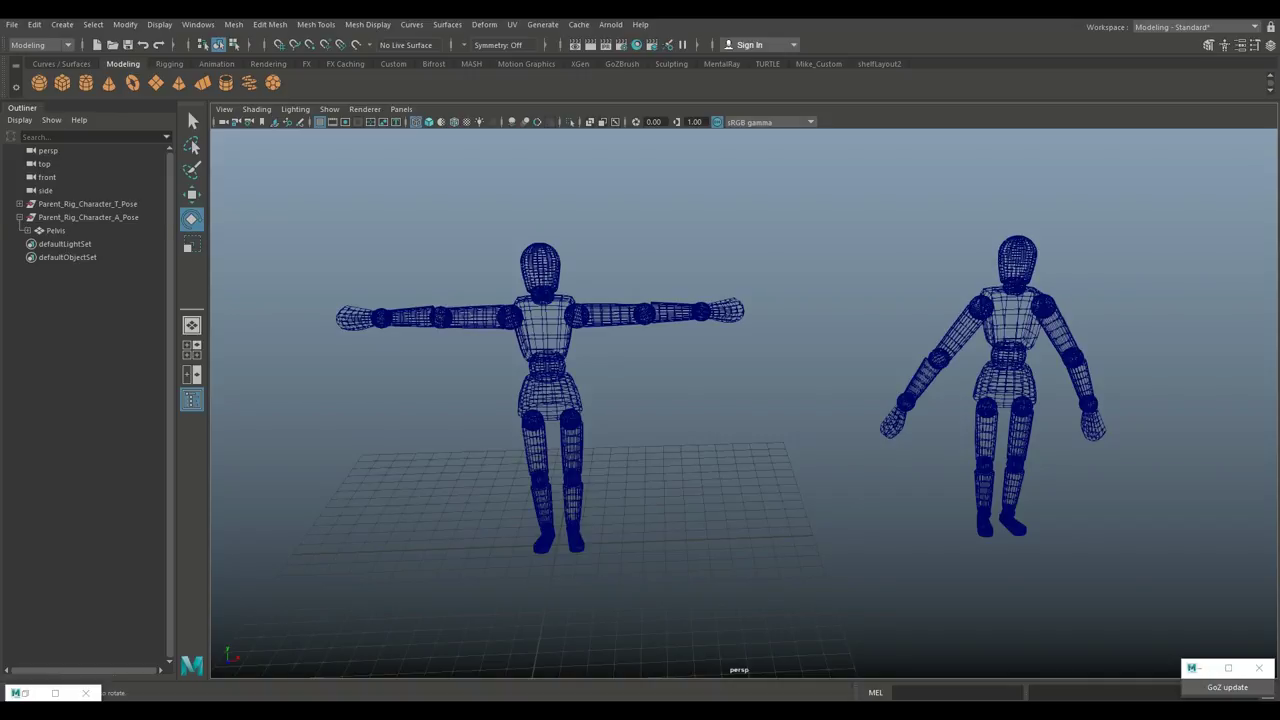
click(88, 217)
key(ctrl+h)
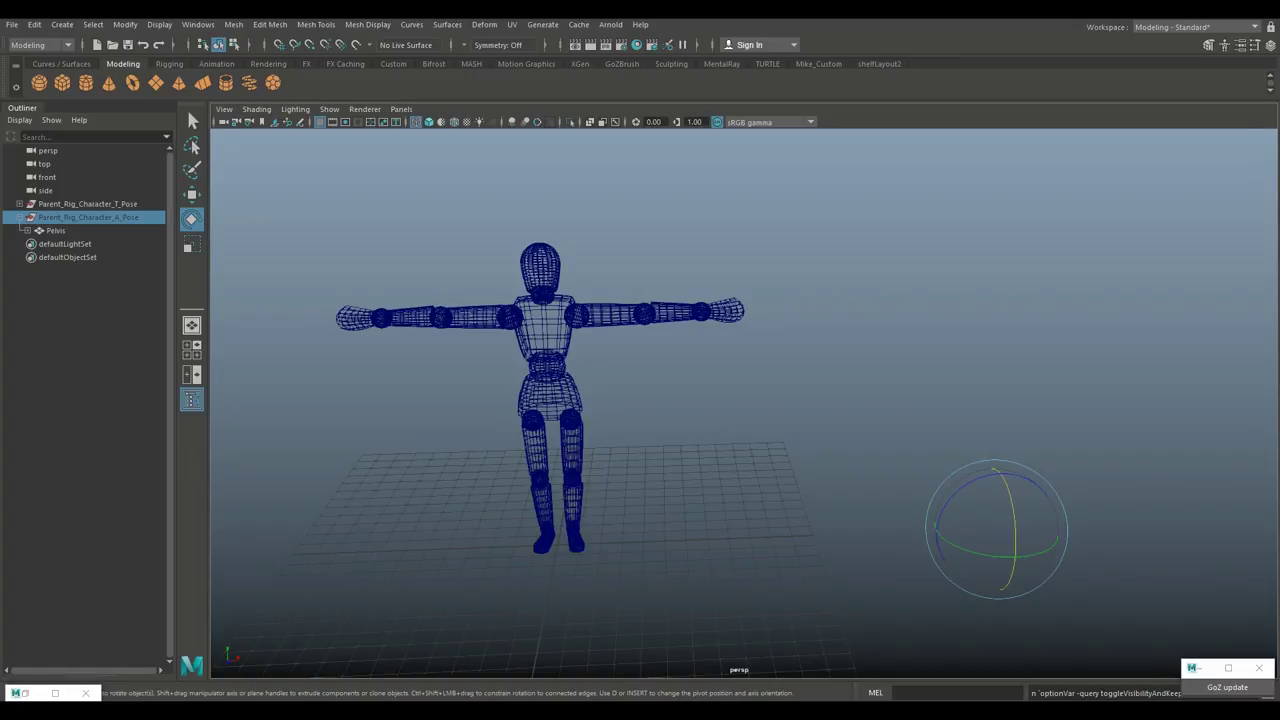
alt+middle_drag(640, 400, 707, 394)
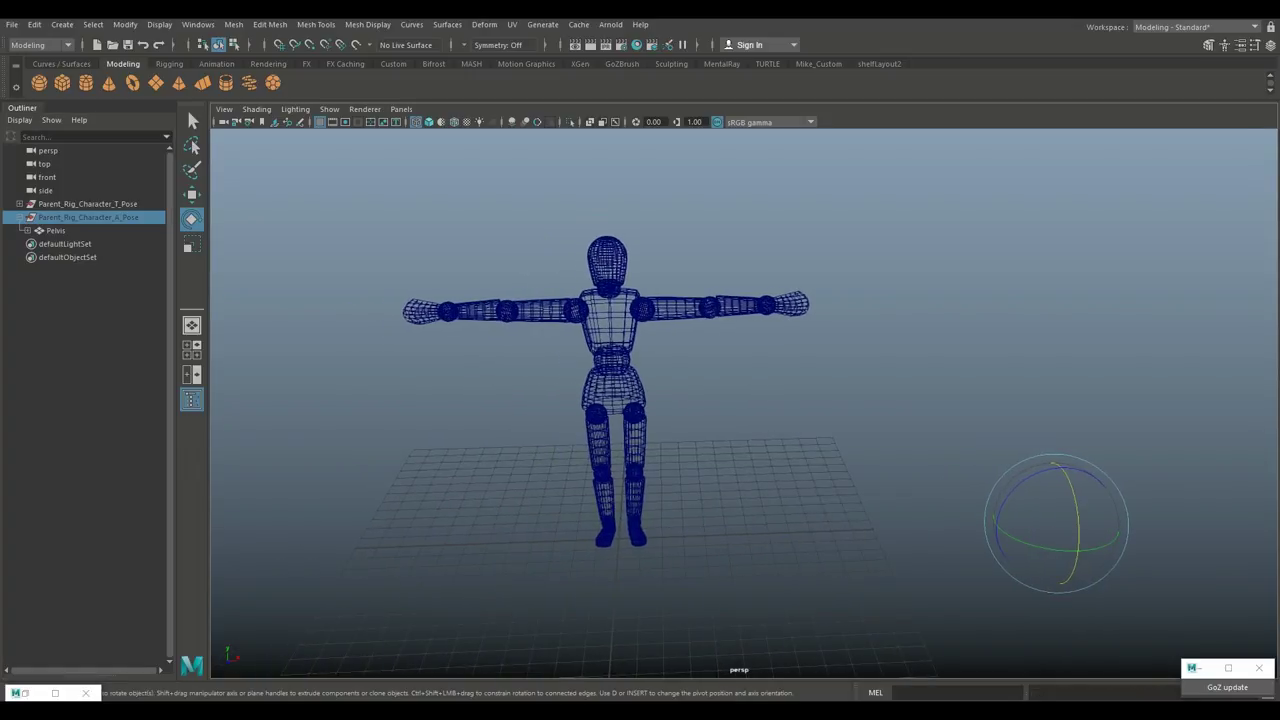
- Expand the Parent_Rig_Character_T_Pose hierarchy through the pelvis, stomach, chest, neck, both shoulders and both hips
click(88, 204)
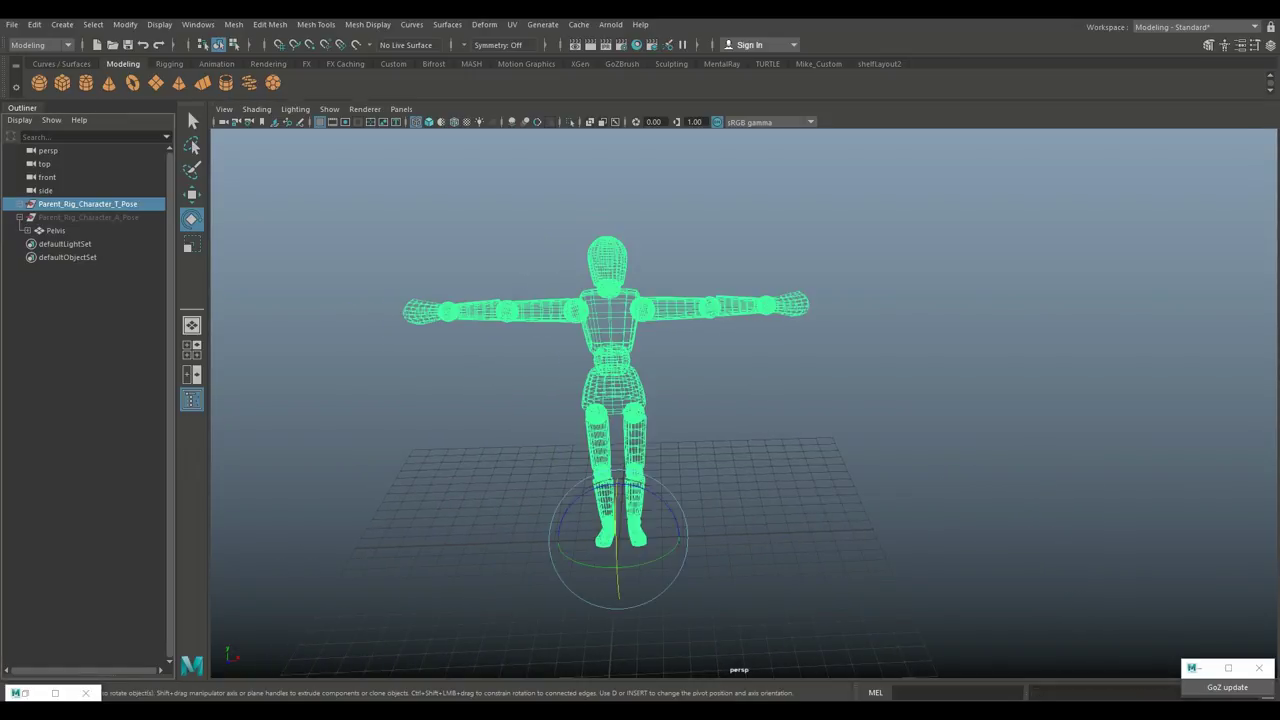
click(760, 400)
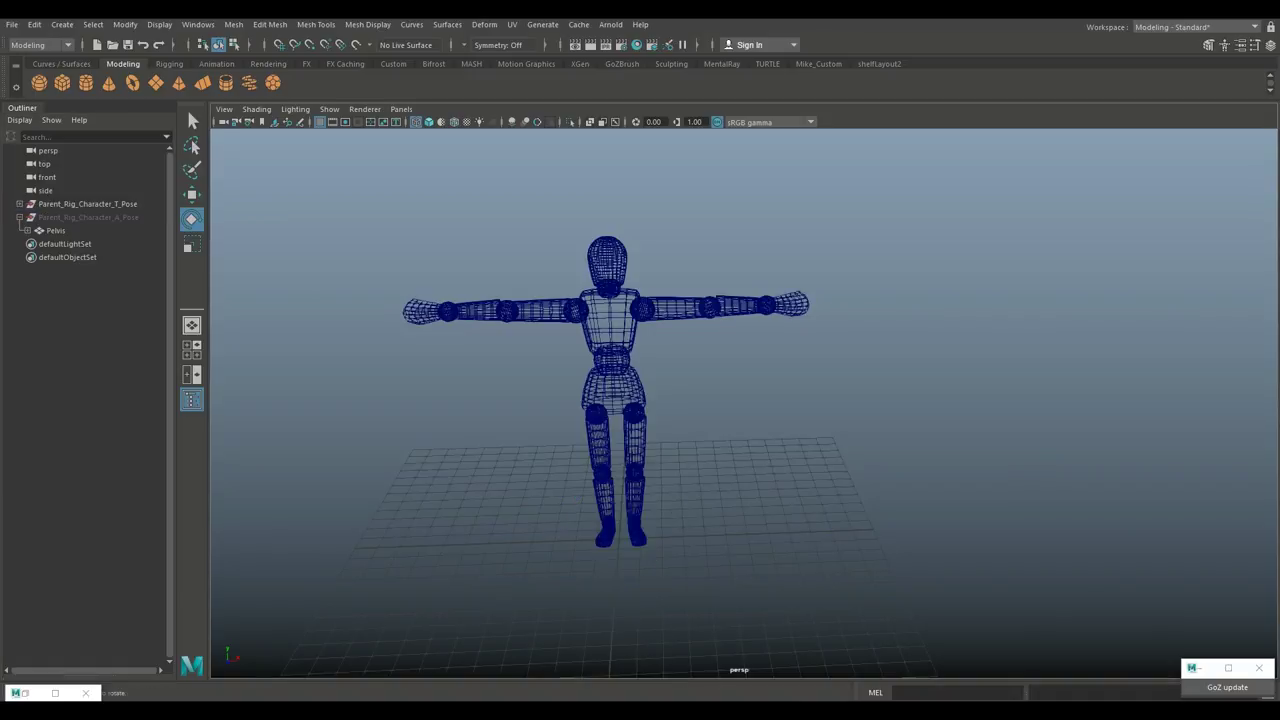
click(19, 204)
click(27, 217)
click(35, 231)
click(43, 244)
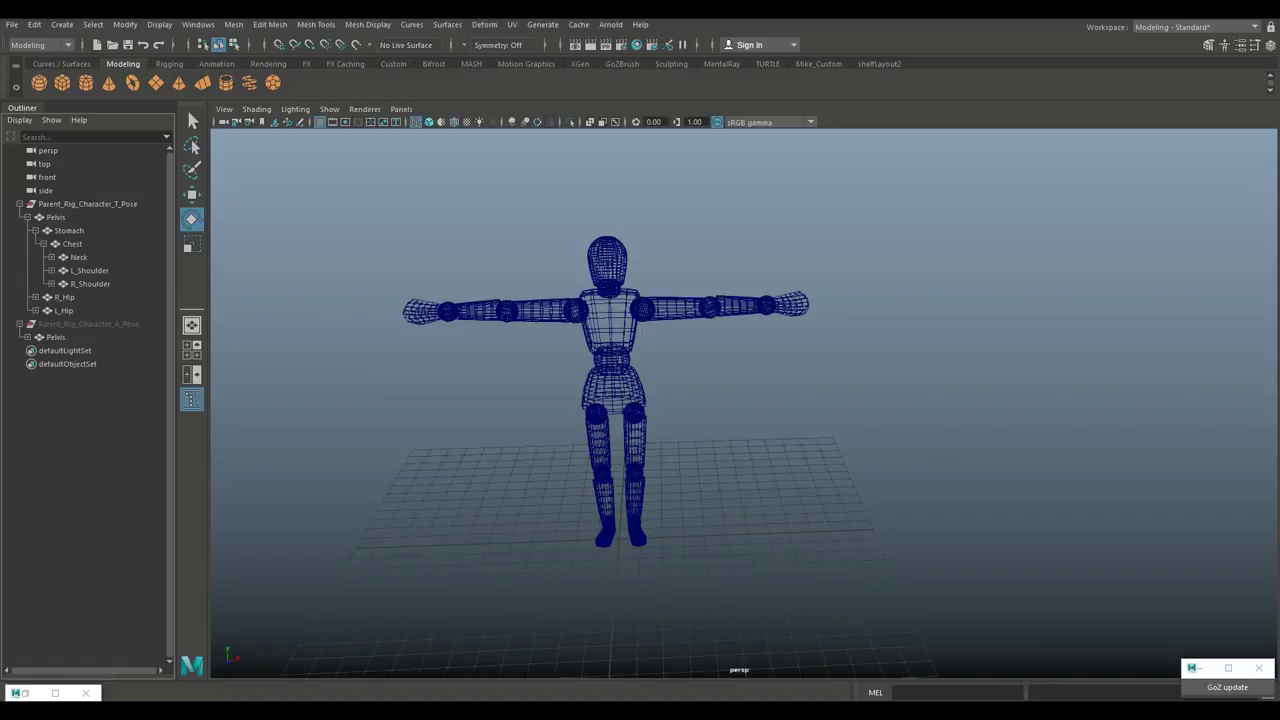
click(35, 297)
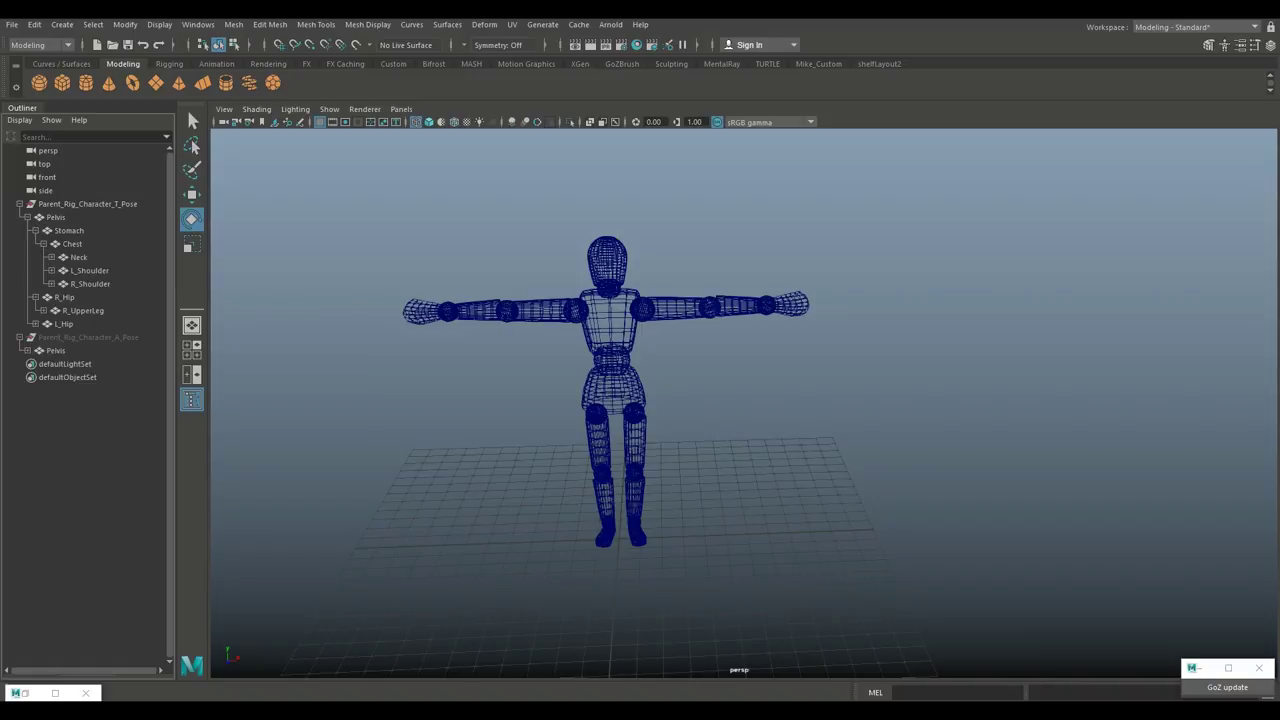
click(35, 324)
click(51, 284)
click(51, 271)
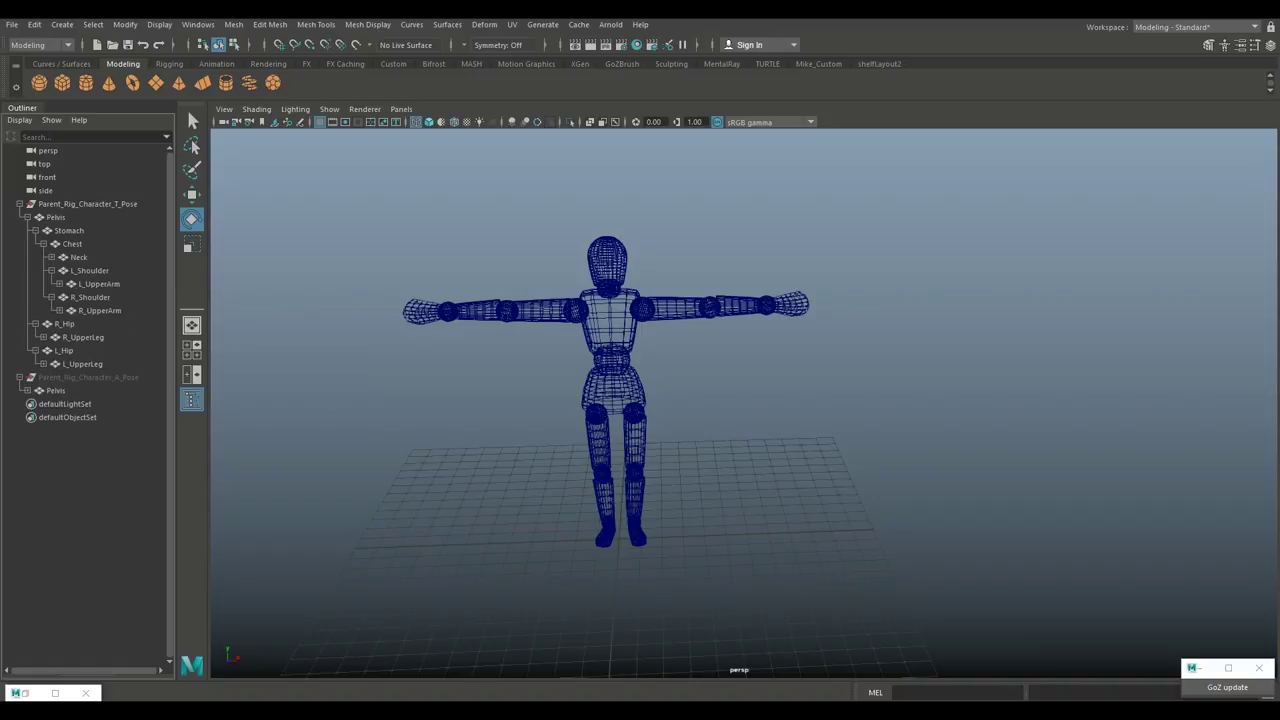
click(51, 257)
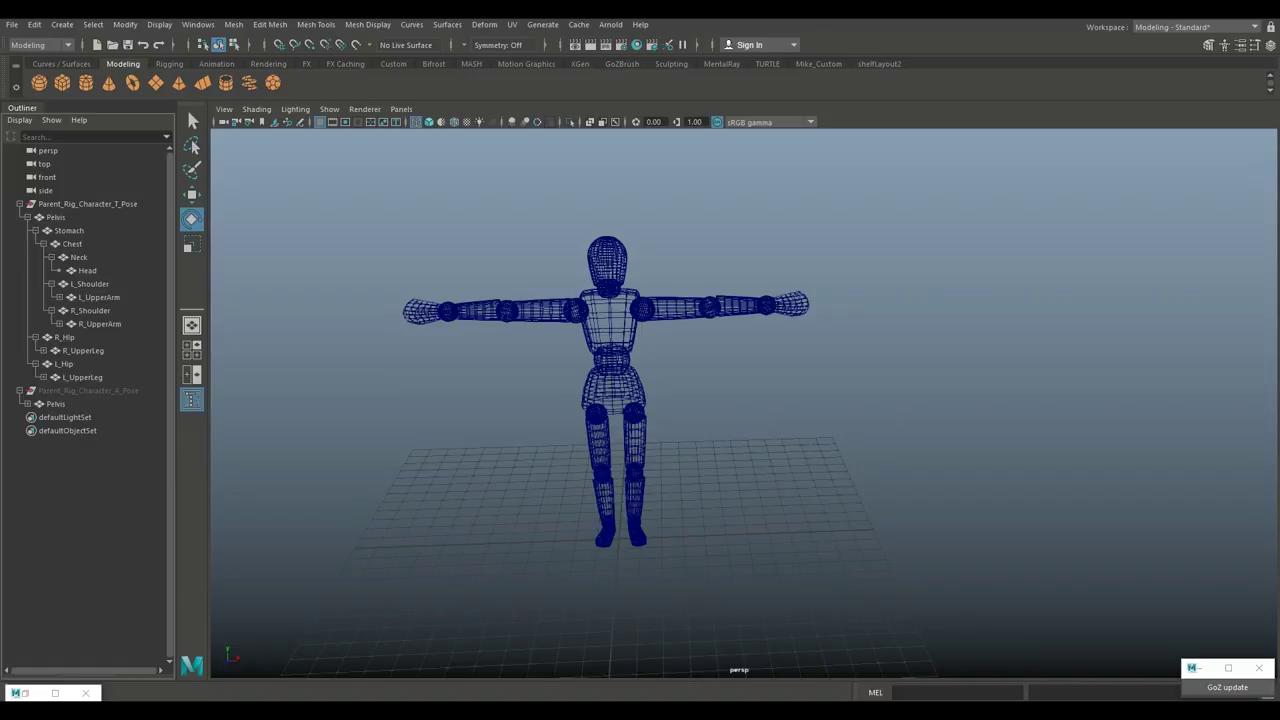
- Expand both arm branches of the T-pose rig from the upper arms down to L_Hand and R_Hand
click(60, 297)
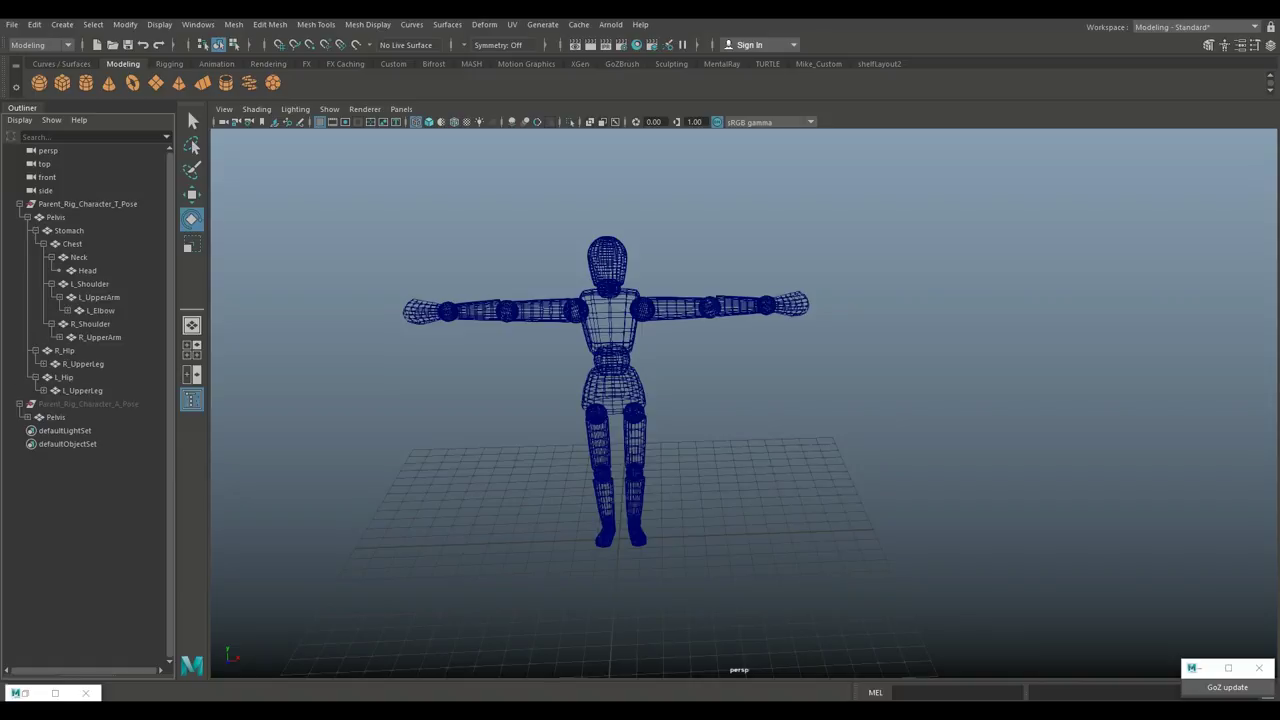
click(68, 311)
click(76, 324)
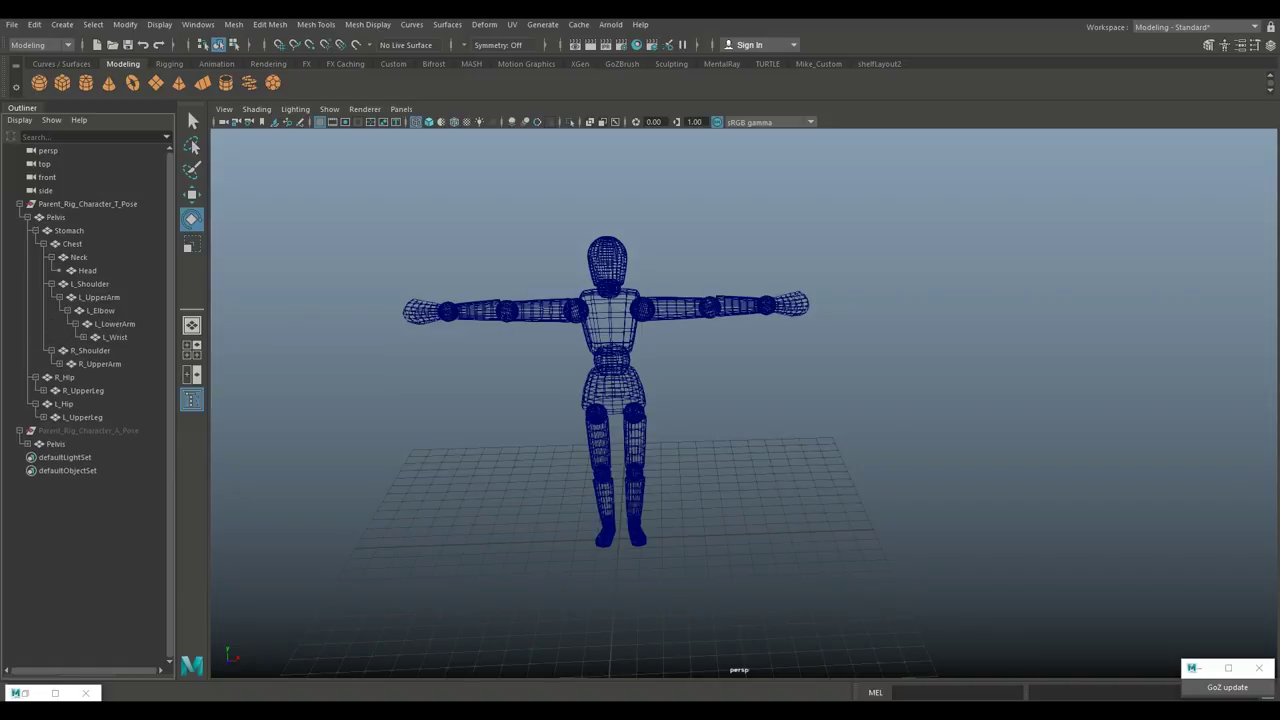
click(84, 337)
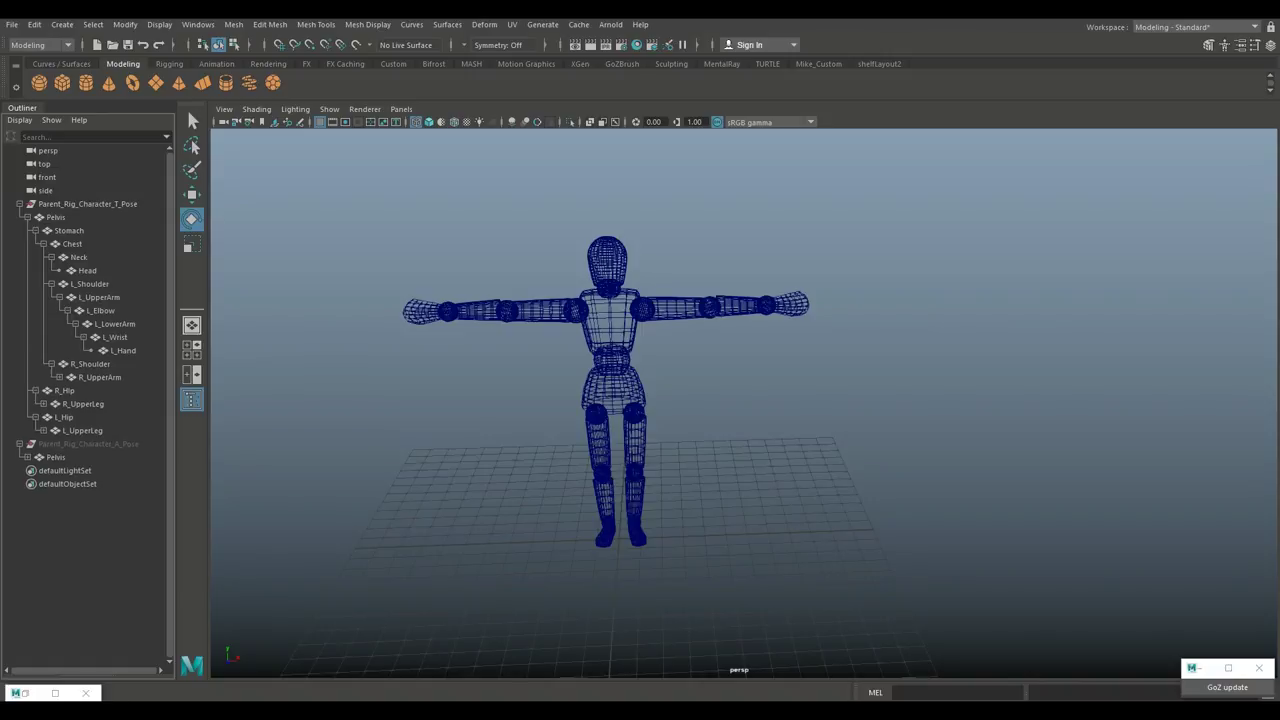
click(59, 377)
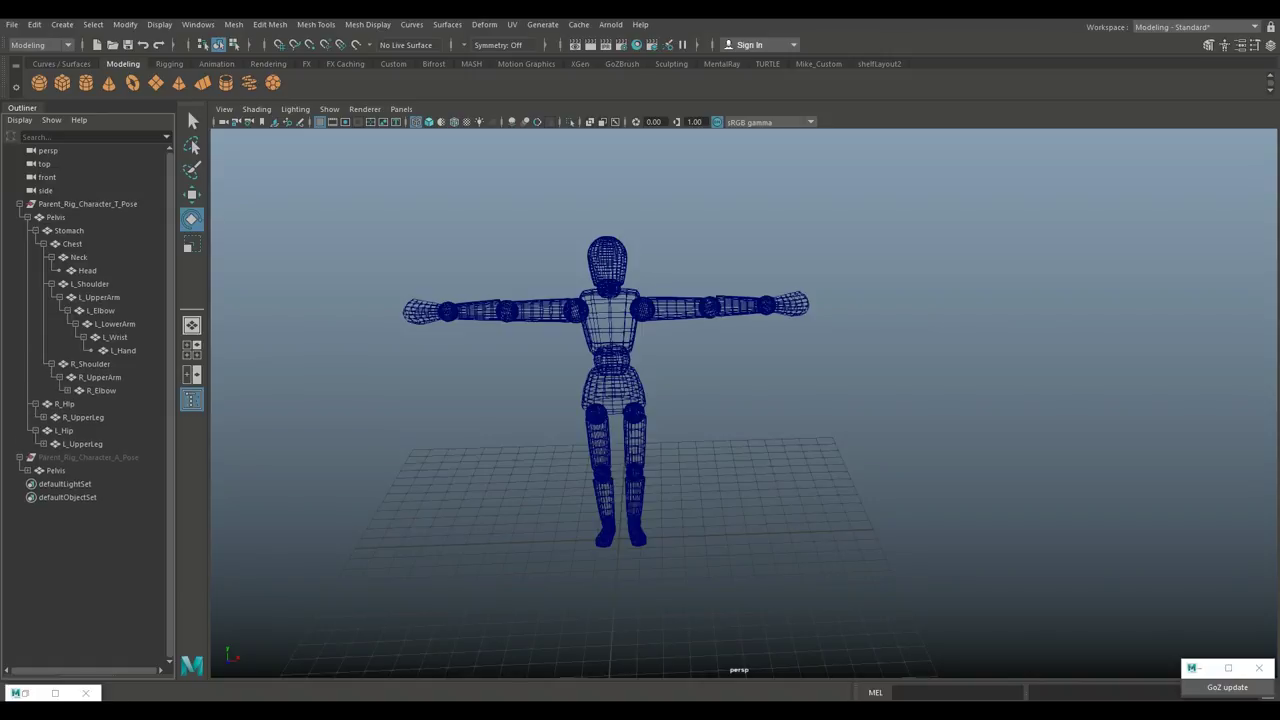
click(67, 390)
click(76, 404)
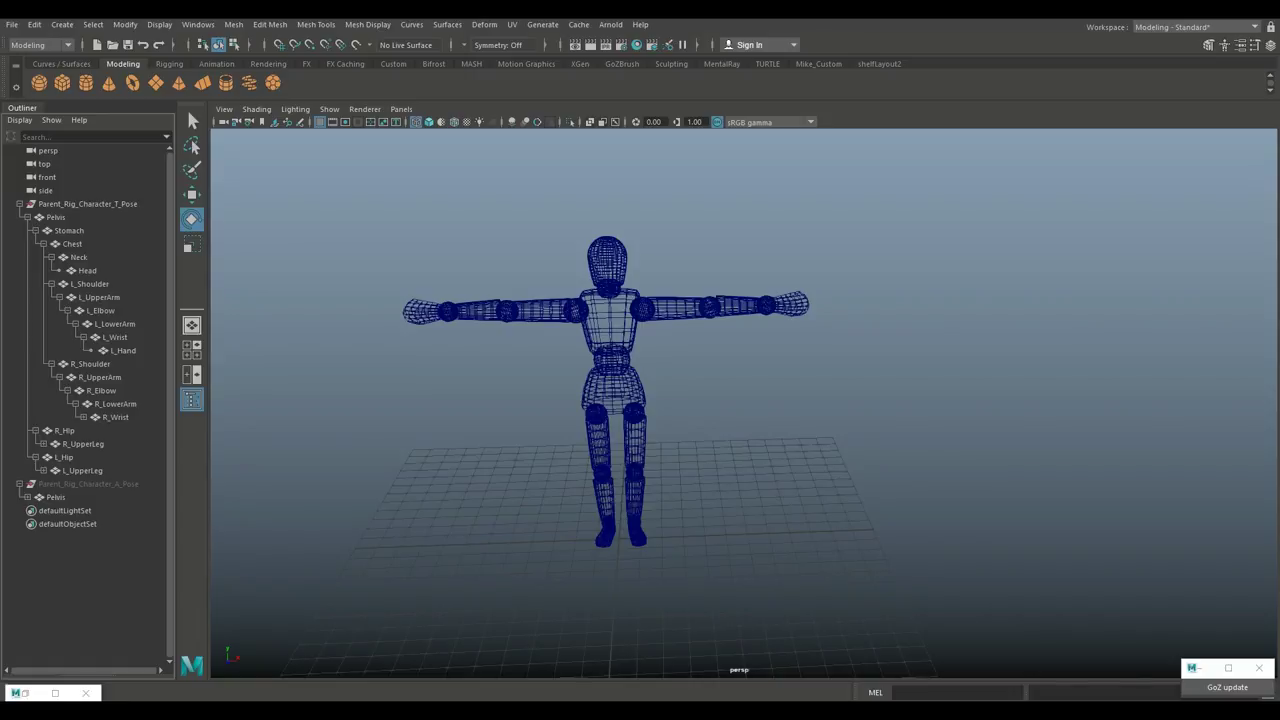
click(84, 417)
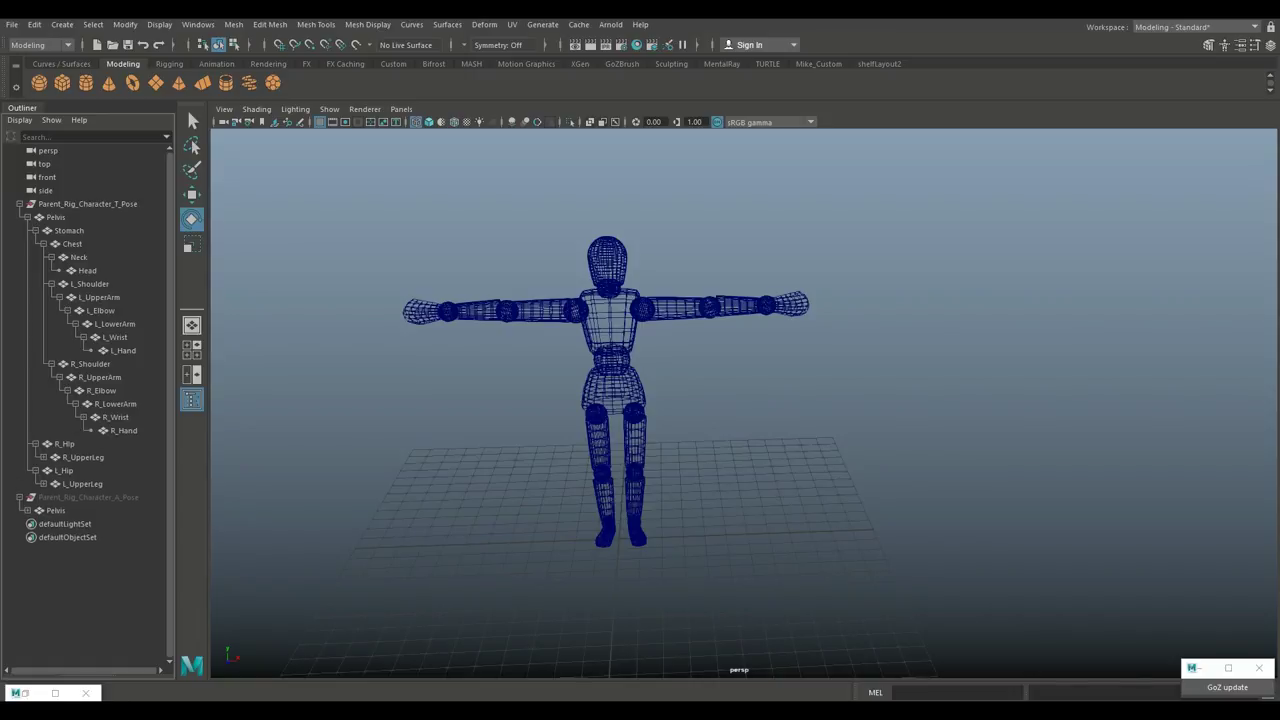
- Expand both leg branches of the T-pose rig from the upper legs down to R_Foot and L_Foot
click(44, 457)
click(52, 471)
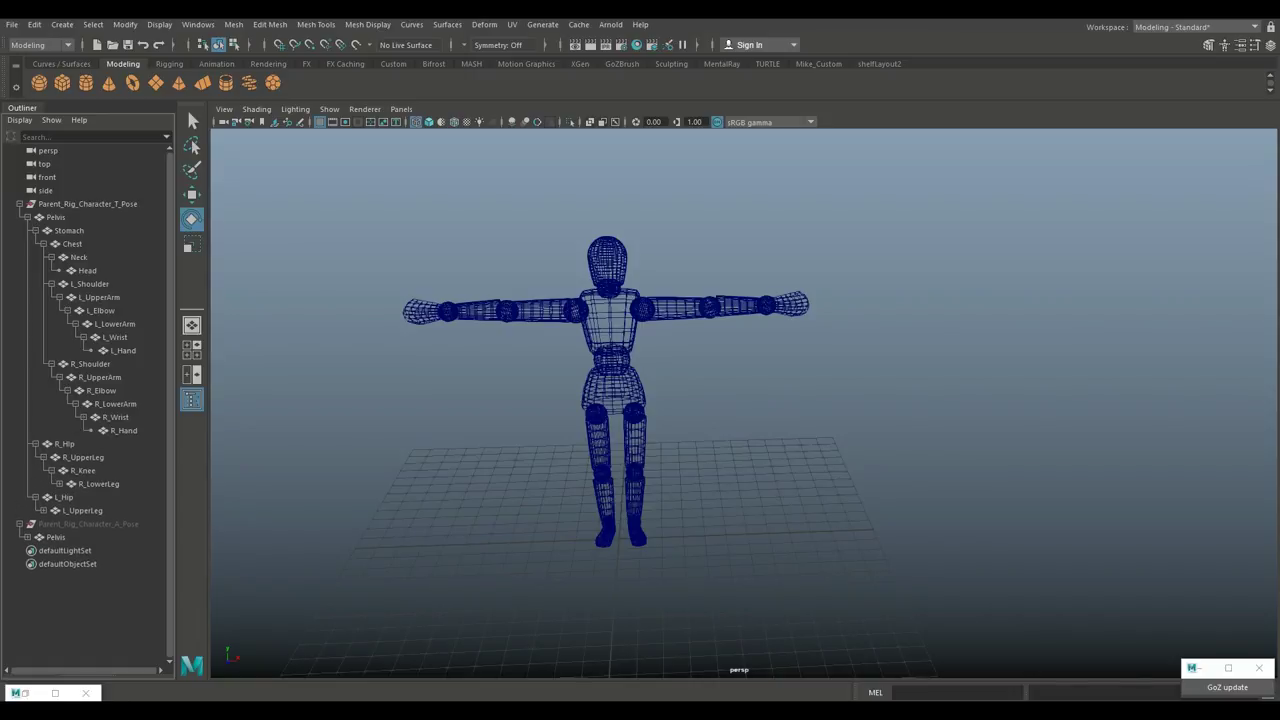
click(60, 484)
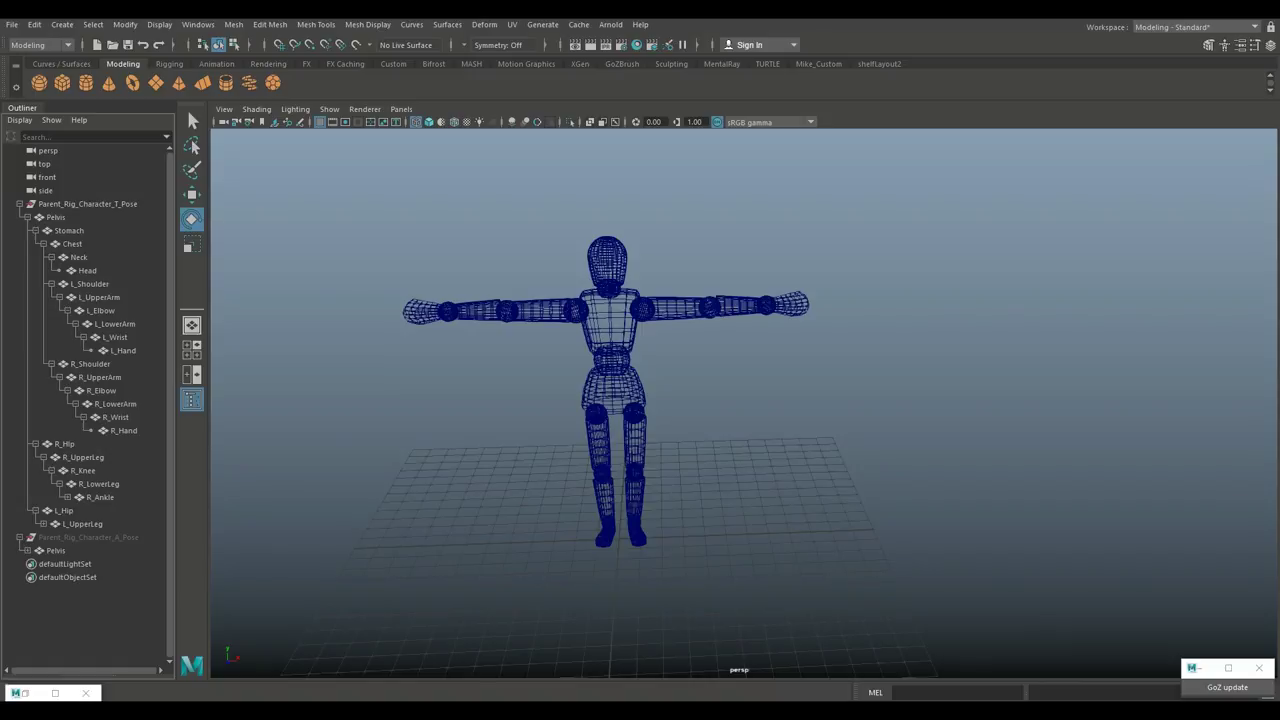
click(68, 497)
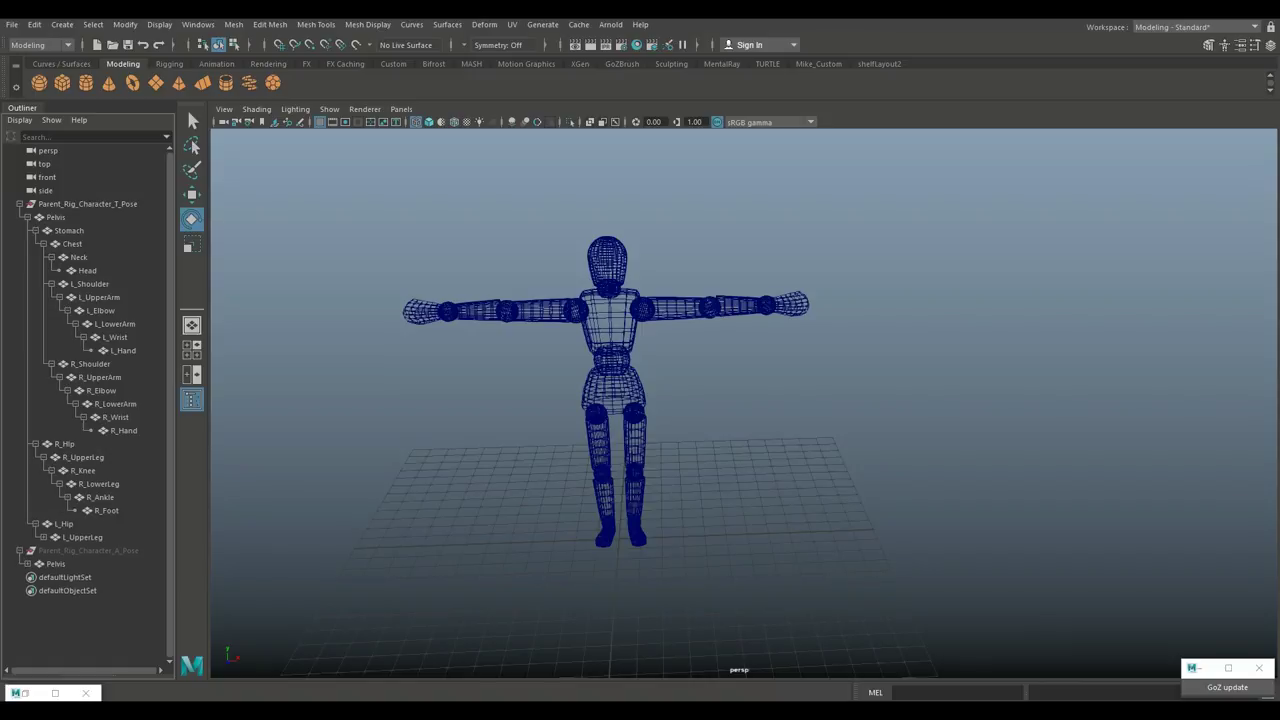
click(43, 537)
click(52, 551)
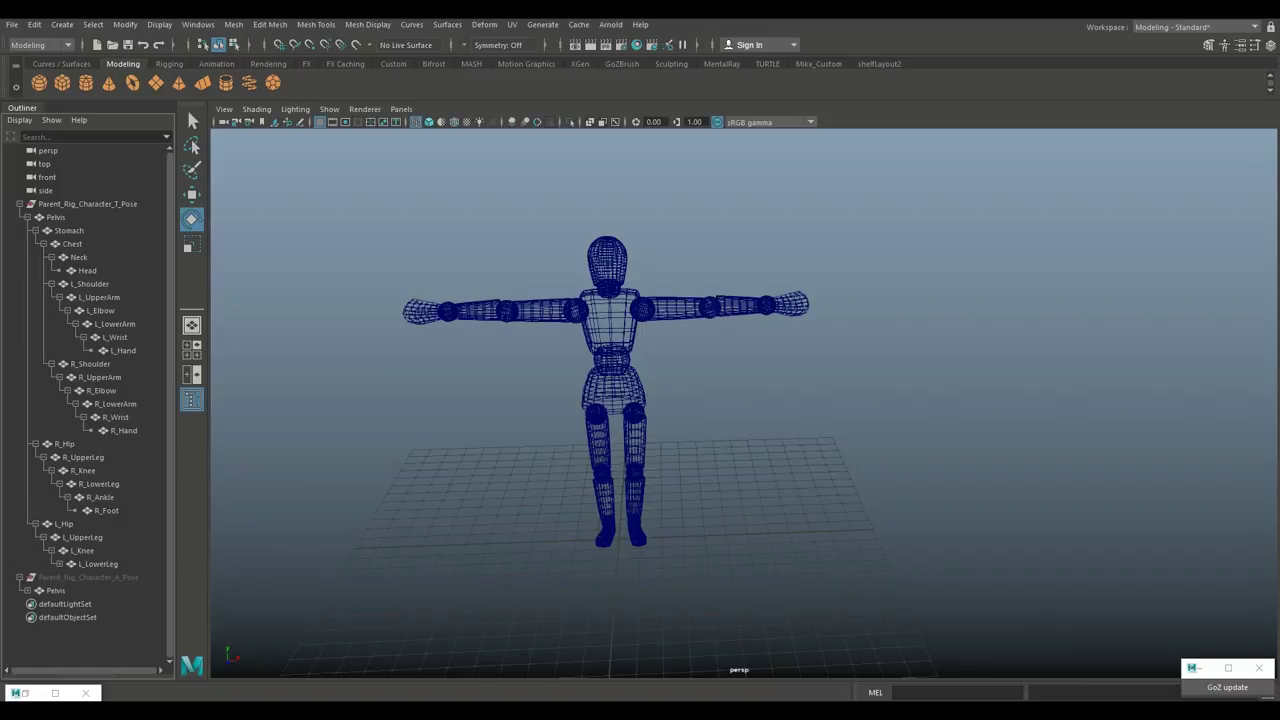
click(60, 564)
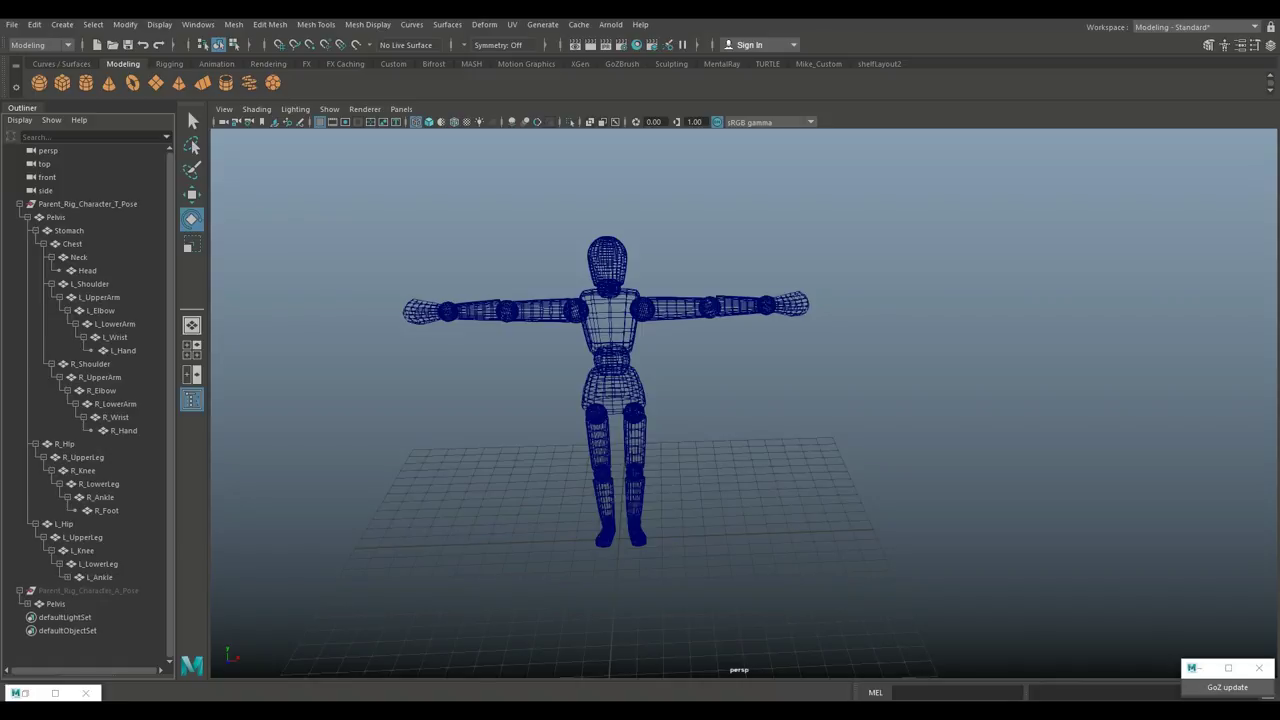
click(68, 577)
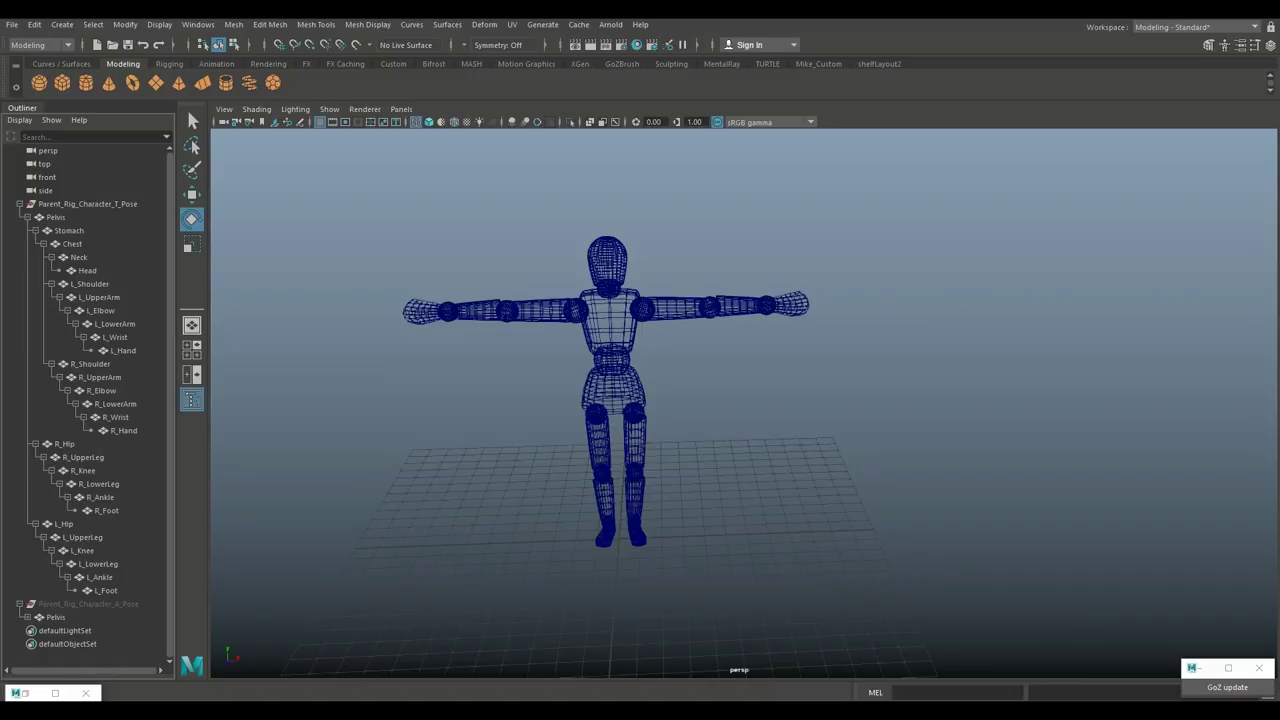
- Select the whole T-pose rig, then only its R_Hand mesh, and examine the figure
click(88, 204)
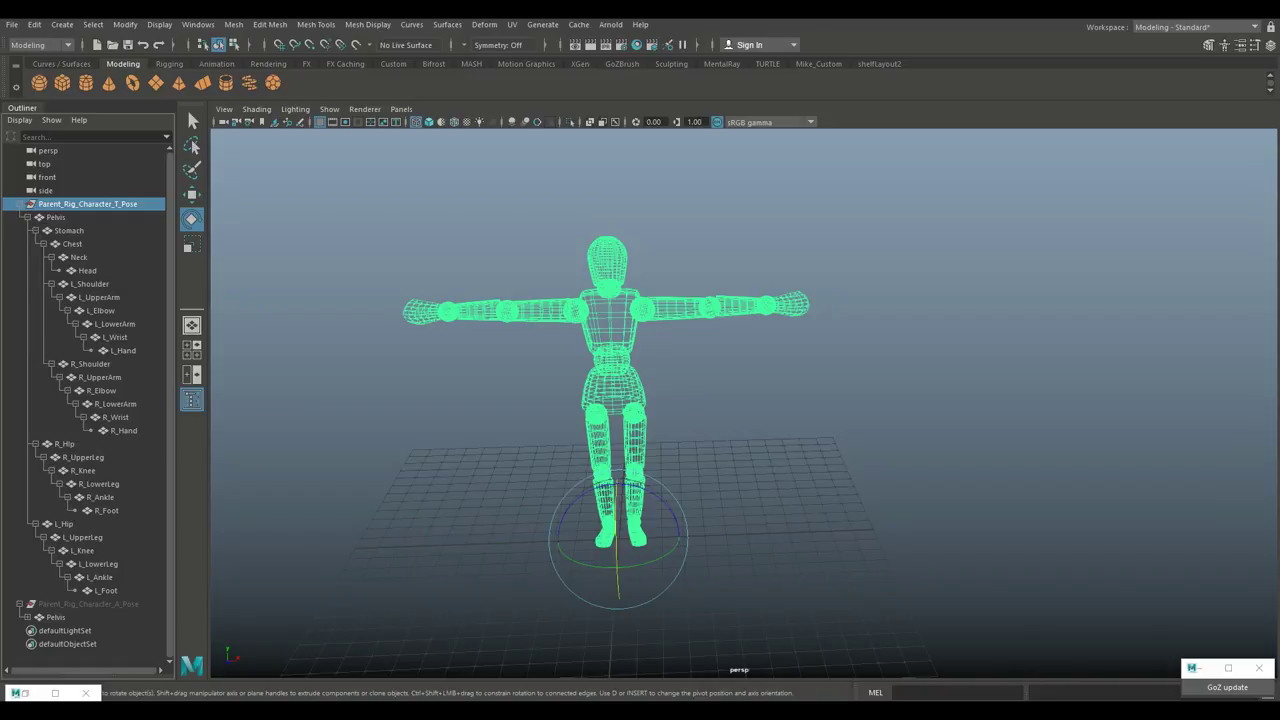
click(792, 305)
drag(796, 312, 792, 313)
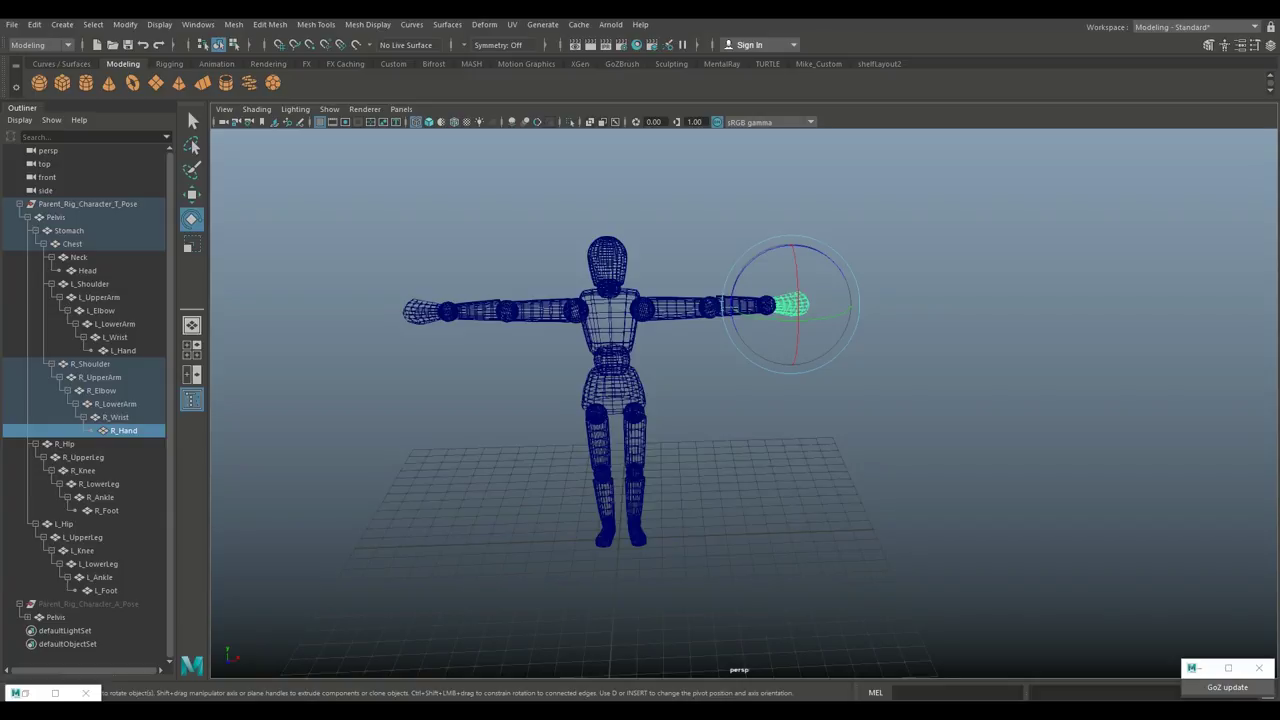
scroll(744, 403, down, 3)
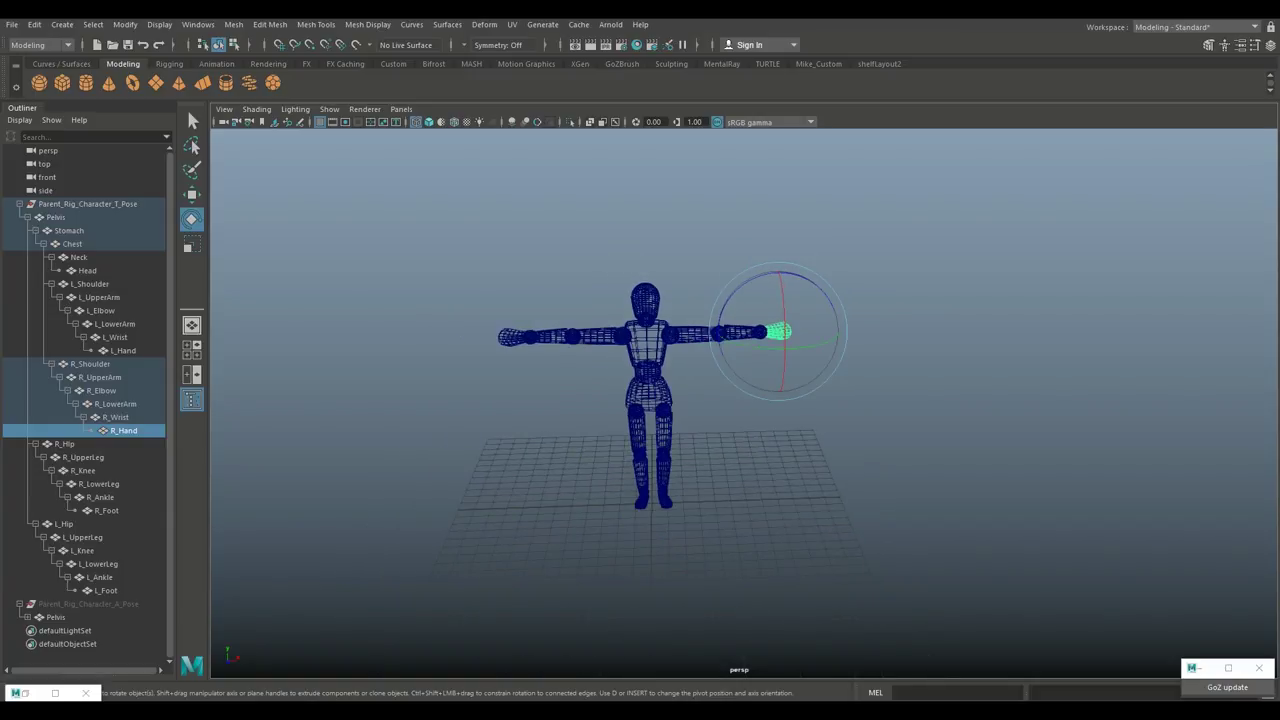
scroll(743, 409, up, 2)
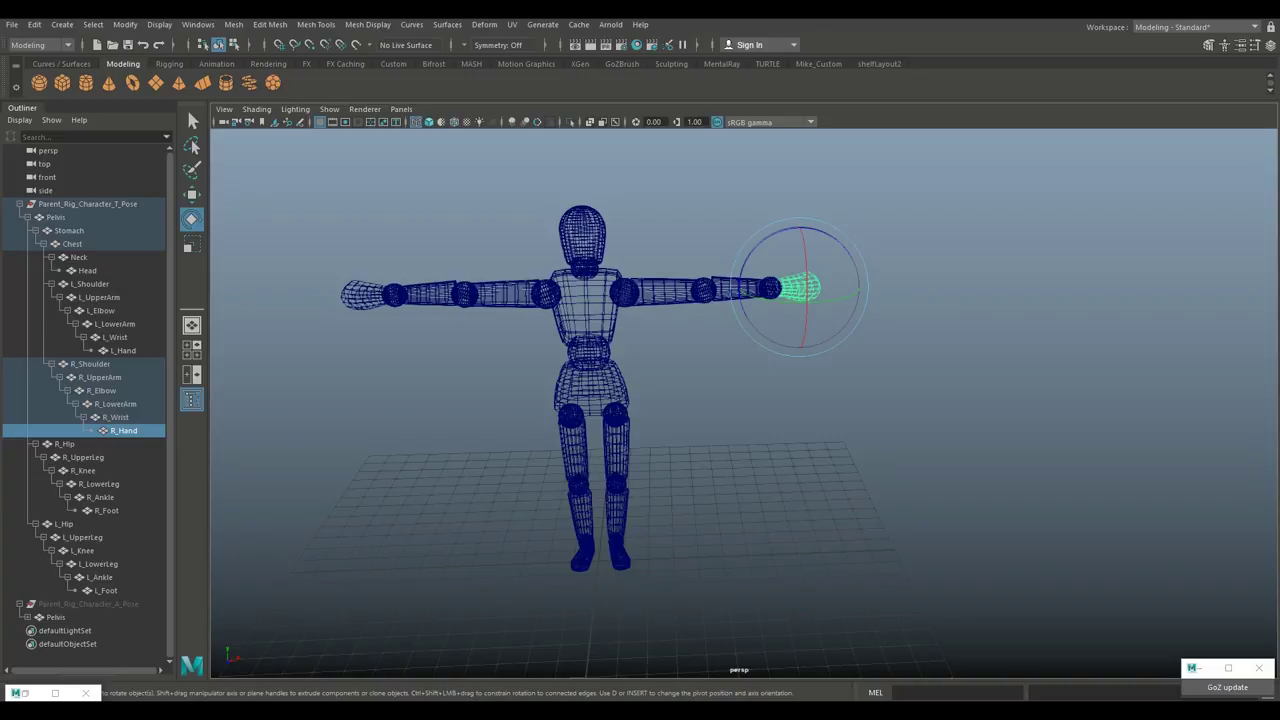
scroll(740, 410, down, 2)
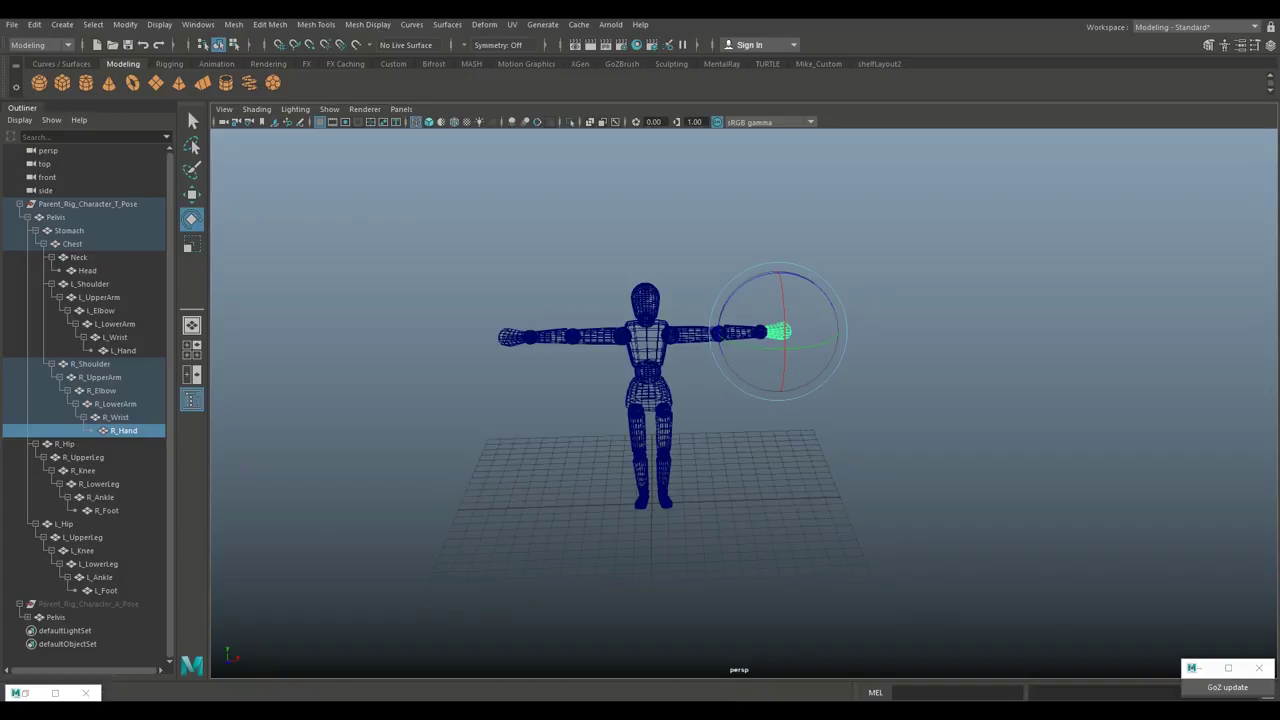
- Create a polygon sphere at the origin and move the T-pose rig sideways away from it
alt+middle_drag(740, 410, 502, 393)
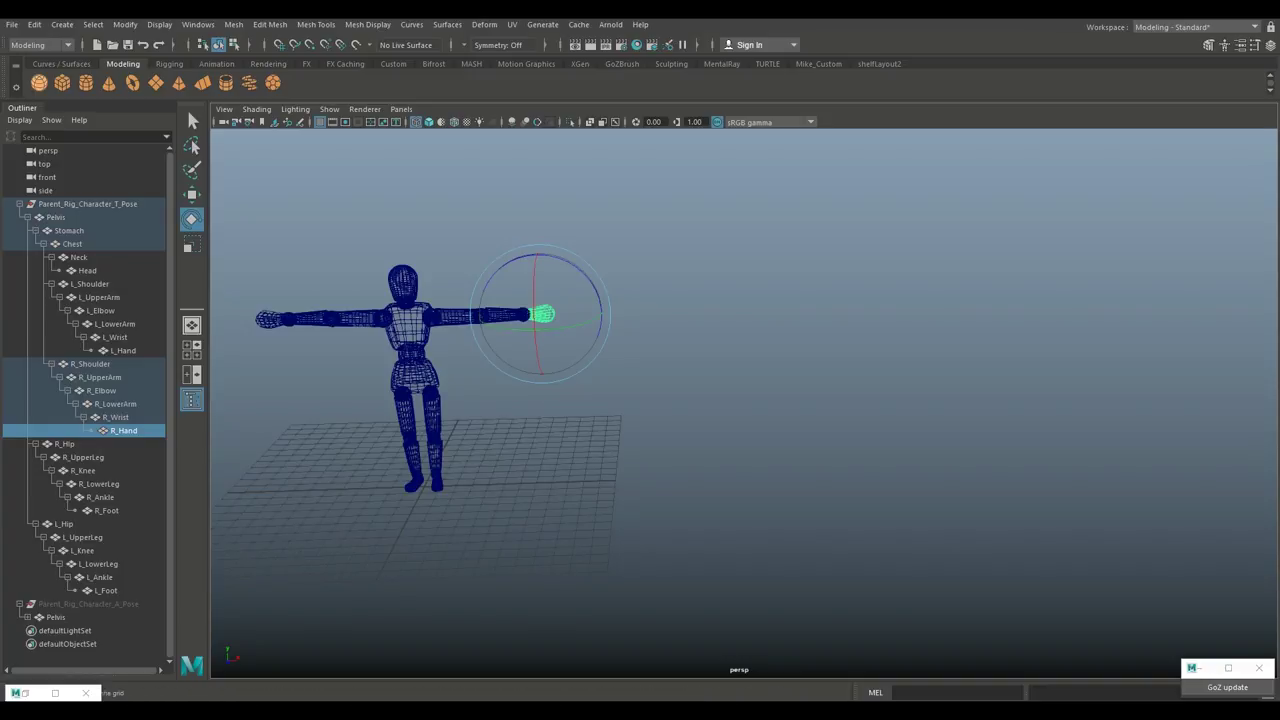
click(39, 83)
click(88, 204)
key(w)
drag(488, 485, 158, 491)
- Raise the sphere above the grid as a head and place duplicates below it on either side as shoulders
click(423, 486)
drag(417, 427, 391, 148)
alt+middle_drag(400, 250, 680, 322)
key(ctrl+d)
drag(678, 220, 680, 298)
drag(748, 361, 801, 359)
key(ctrl+d)
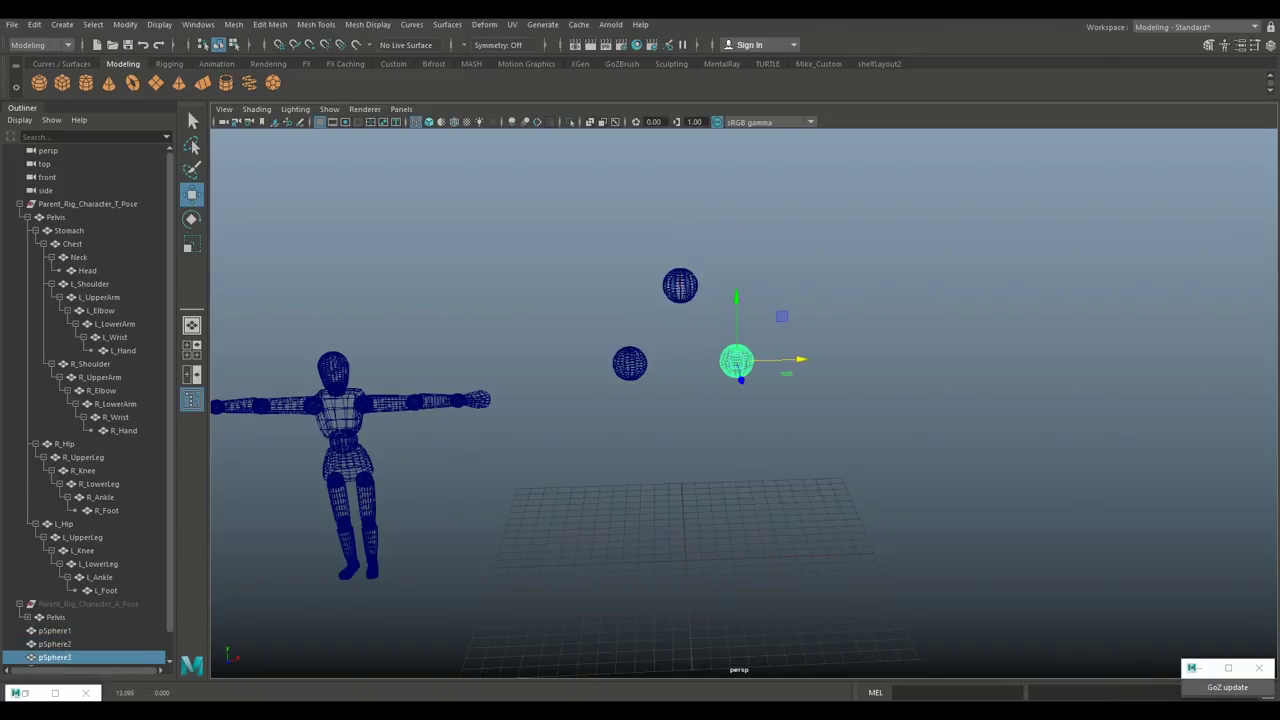
key(ctrl+d)
drag(737, 299, 737, 392)
key(ctrl+z)
key(ctrl+z)
- Duplicate both shoulder spheres, lower the copies to hip height and bring them closer together
shift+click(630, 363)
key(ctrl+d)
drag(628, 301, 632, 430)
click(690, 440)
click(737, 489)
drag(799, 487, 783, 487)
click(635, 492)
drag(699, 490, 714, 490)
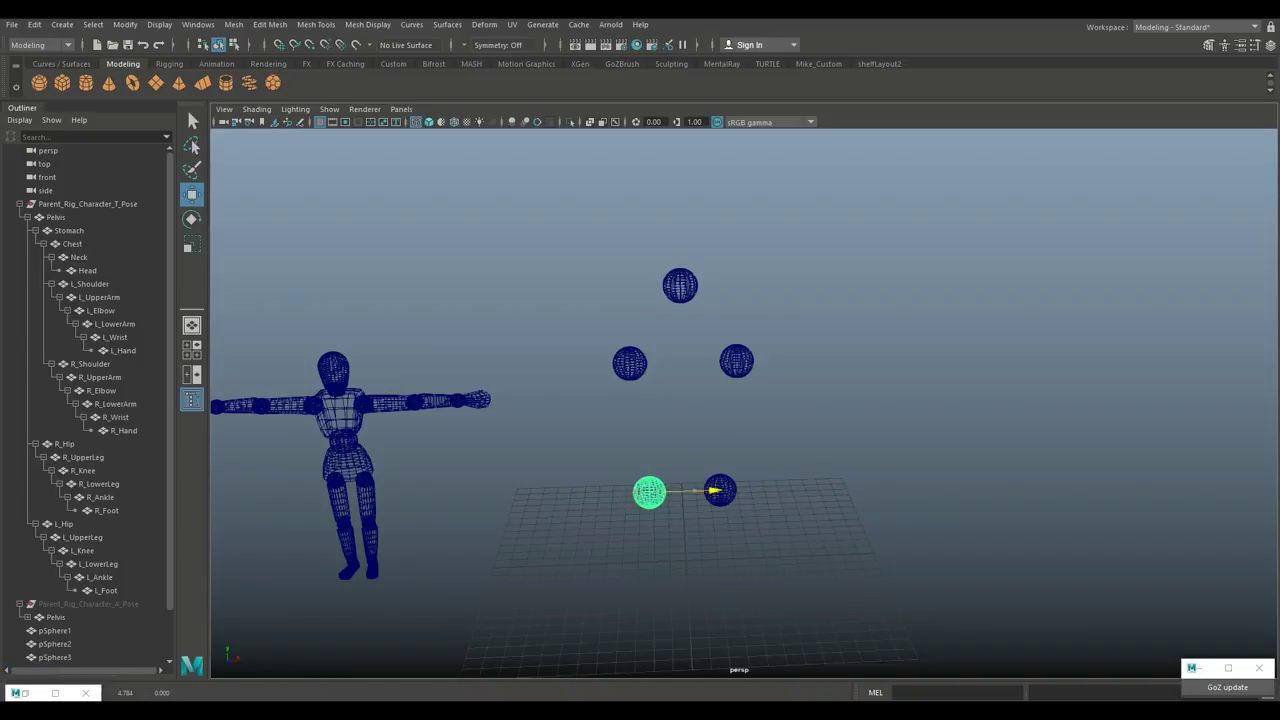
- Duplicate the two hip spheres and position the copies below them as feet
click(720, 490)
shift+click(649, 492)
key(ctrl+d)
scroll(713, 490, down, 5)
drag(692, 388, 780, 409)
scroll(693, 441, up, 4)
- Create a polygon cube and stretch it into a torso between the shoulder and hip spheres
click(62, 83)
key(r)
drag(691, 351, 691, 318)
alt+drag(700, 400, 708, 365)
- Move the two hip spheres closer together and raise them slightly beneath the torso
click(720, 466)
key(w)
drag(785, 466, 733, 467)
click(659, 467)
click(712, 467)
shift+click(667, 467)
drag(667, 403, 667, 394)
click(660, 561)
shift+click(721, 560)
drag(660, 496, 681, 243)
key(ctrl+z)
key(ctrl+z)
key(ctrl+z)
shift+click(721, 562)
click(790, 470)
- Create a polygon cylinder for the neck and shape duplicates into long, thin horizontal arms beside the shoulders
scroll(744, 405, up, 3)
click(86, 83)
key(ctrl+d)
drag(746, 308, 815, 277)
key(e)
key(w)
key(r)
drag(880, 341, 974, 338)
drag(815, 406, 815, 393)
key(w)
drag(815, 277, 815, 269)
drag(880, 334, 618, 334)
- Duplicate the arm cylinder, turn the copy upright, shorten it and use it and another copy as the legs
key(ctrl+d)
key(ctrl+d)
drag(554, 268, 554, 448)
key(e)
drag(614, 512, 562, 454)
key(r)
drag(555, 514, 518, 514)
key(w)
drag(620, 514, 777, 513)
key(ctrl+d)
- Lower the foot spheres beneath the leg cylinders, align them sideways, and shift the legs and feet slightly down
click(645, 549)
drag(646, 484, 646, 500)
drag(711, 565, 715, 565)
click(717, 549)
drag(717, 484, 717, 502)
drag(783, 566, 781, 566)
click(706, 468)
drag(605, 515, 765, 605)
drag(649, 501, 649, 512)
click(800, 500)
- Shorten one arm cylinder, align it with the shoulder and use a copy to replace the longer arm opposite
click(554, 334)
key(r)
drag(554, 334, 520, 334)
key(w)
drag(554, 268, 554, 277)
drag(620, 341, 859, 341)
click(806, 334)
key(Delete)
click(574, 341)
key(ctrl+d)
- Hide the Parent_Rig_Character_T_Pose rig so that only the primitive figure remains visible
click(88, 204)
key(h)
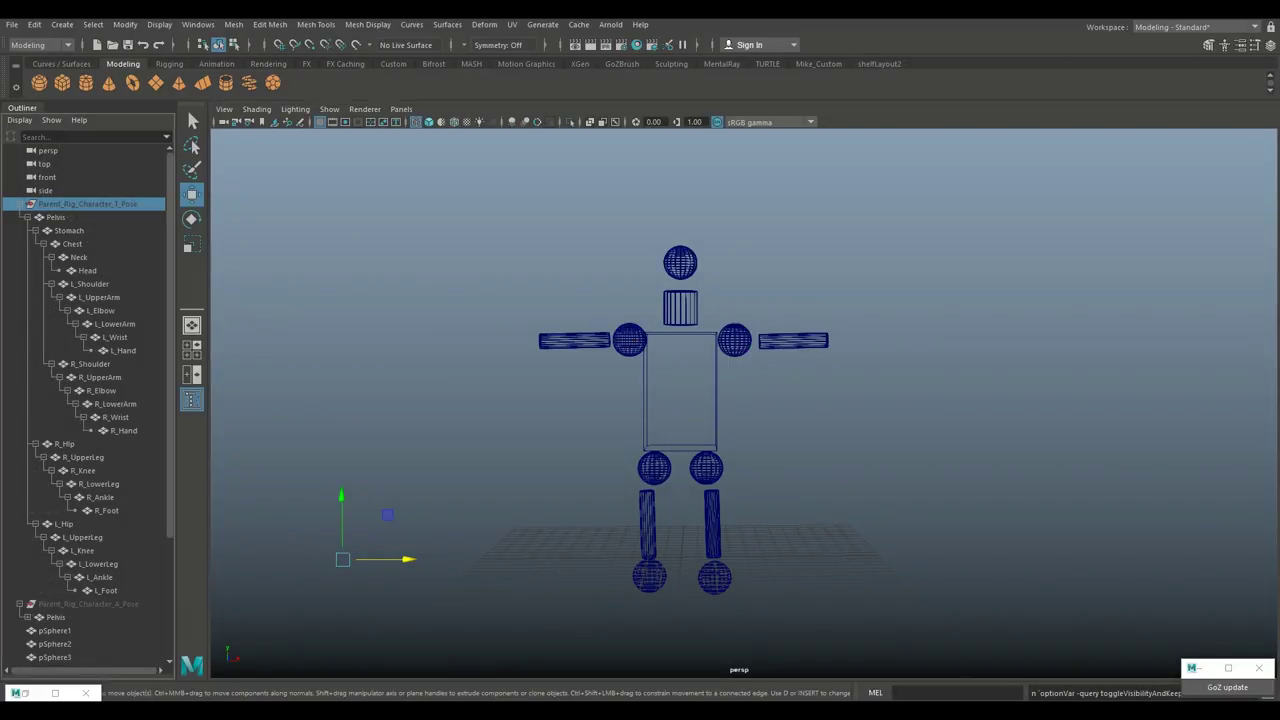
- Select the new spheres one after another, from pSphere1 to pSphere6, to check which body part each forms
scroll(88, 400, down, 4)
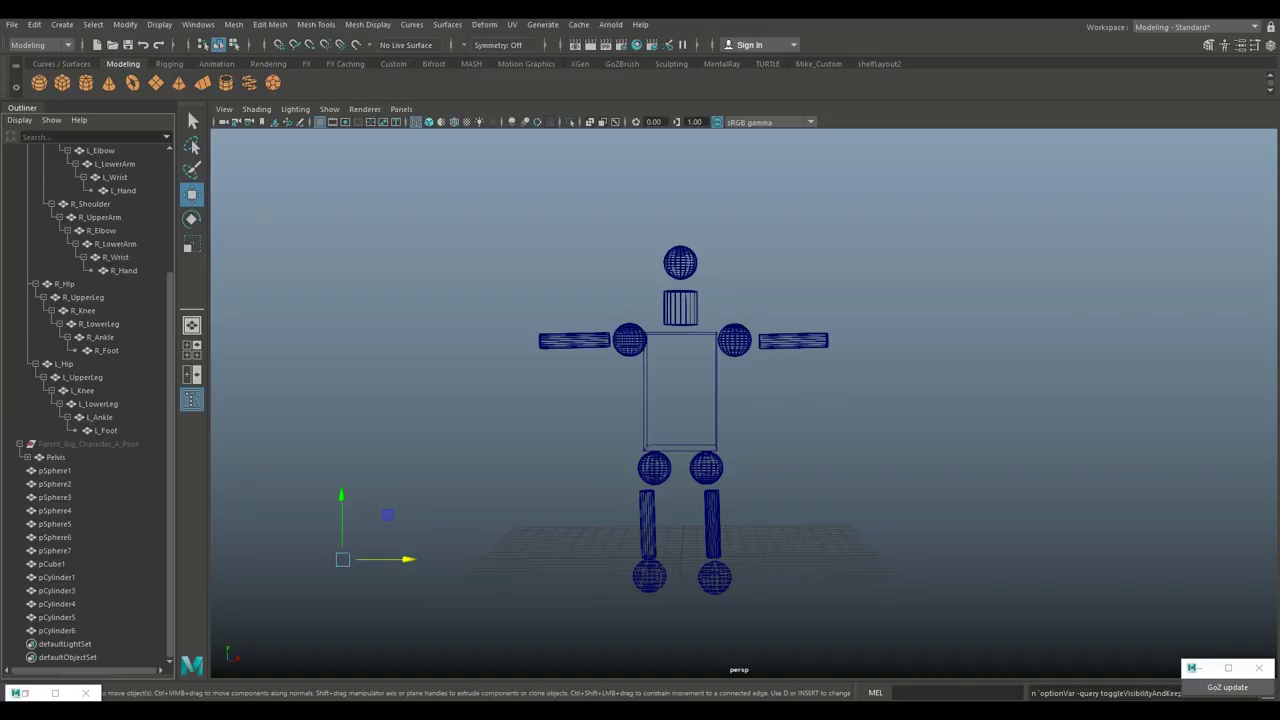
click(55, 471)
click(55, 484)
click(55, 497)
click(55, 511)
click(55, 538)
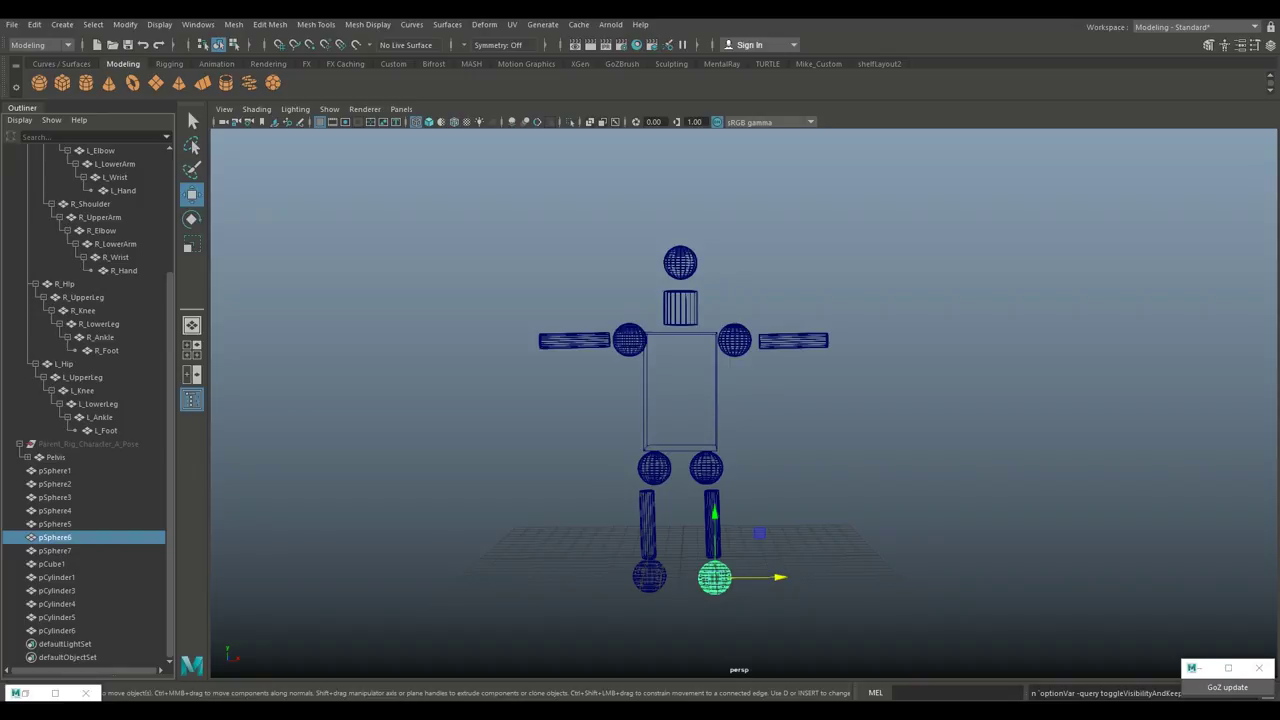
- Select all the spheres, cylinders and the cube of the primitive figure and group them together
scroll(744, 403, down, 4)
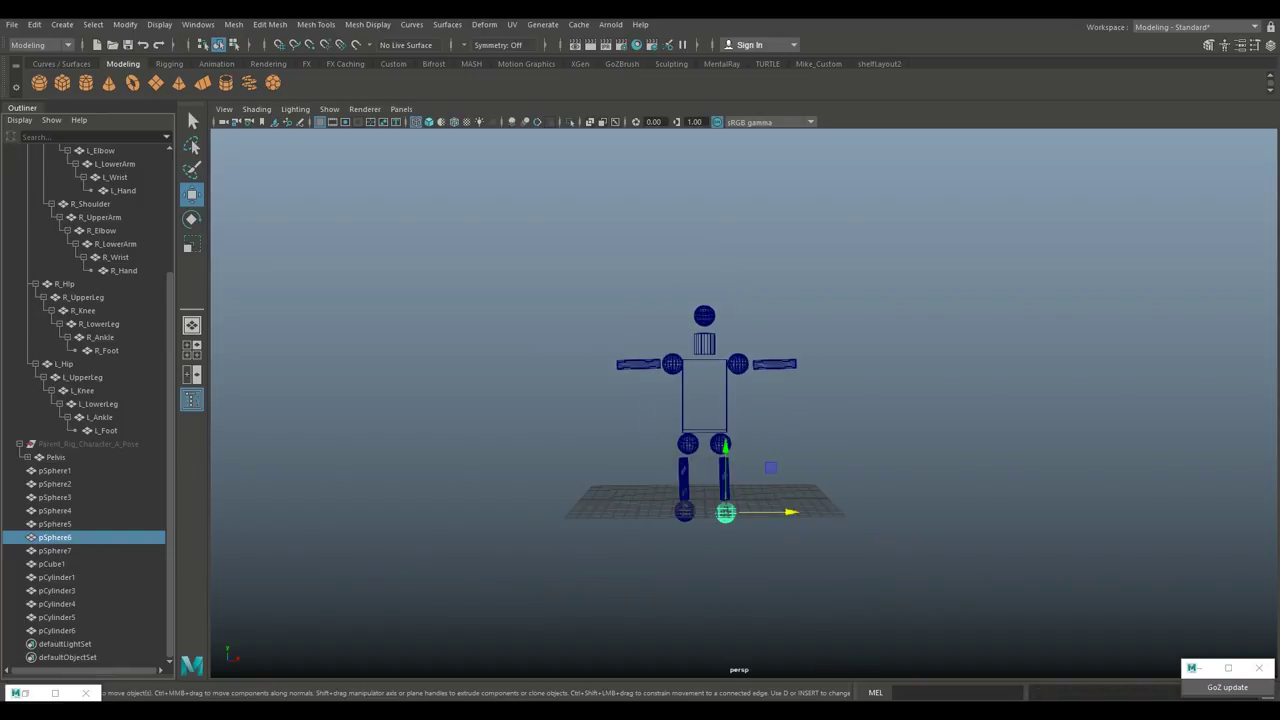
drag(487, 248, 981, 660)
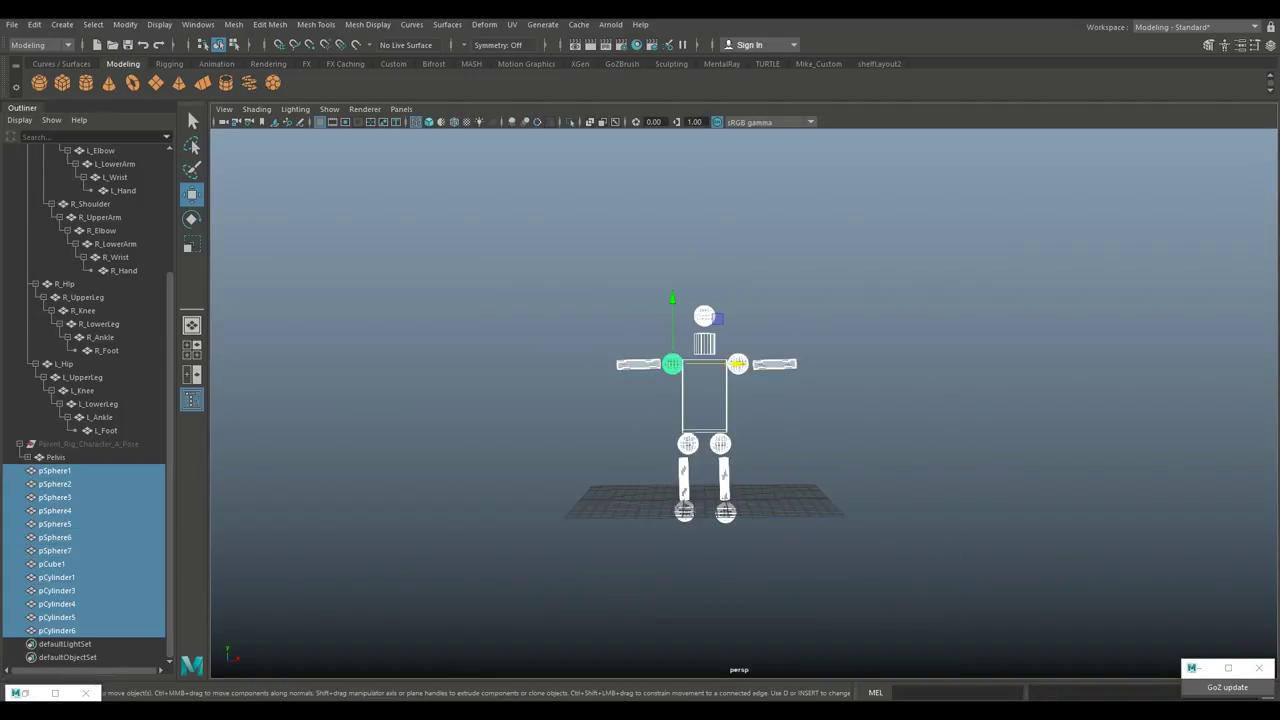
key(ctrl+g)
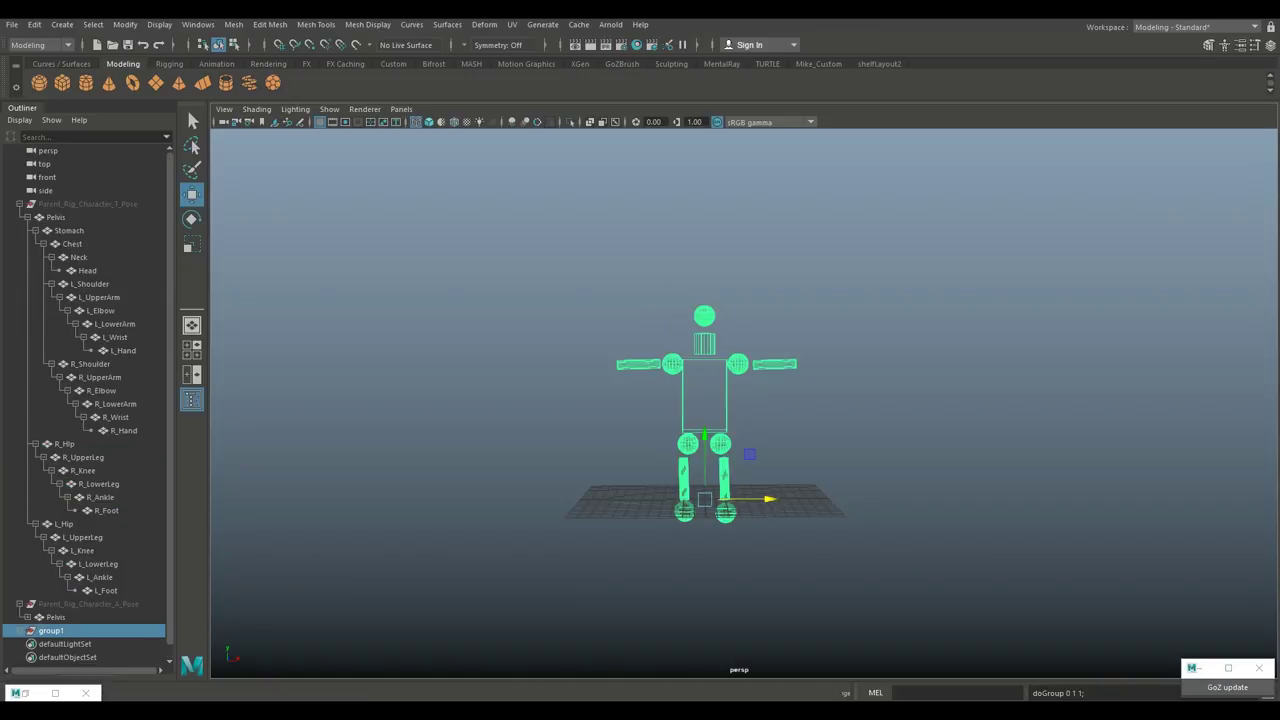
- Rename the new group TestDummy, collapse the T-pose rig's hierarchy and expand TestDummy to list its parts
double_click(52, 631)
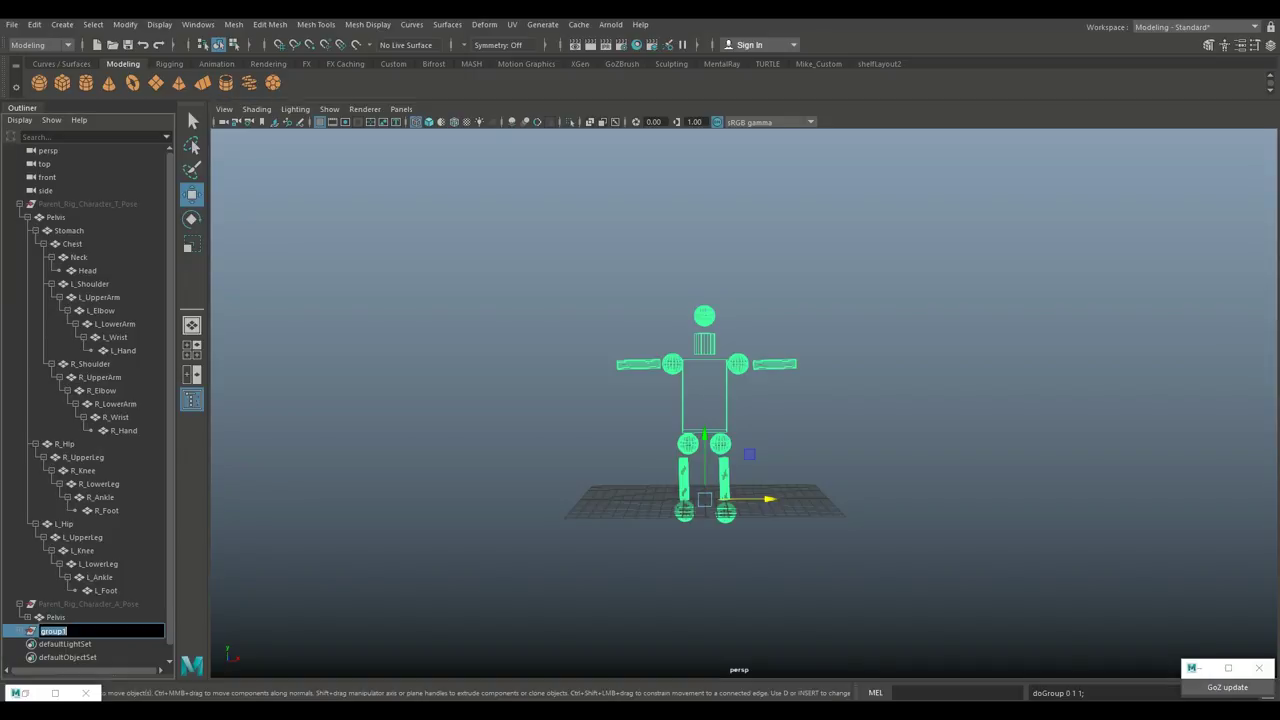
text(TestDummy)
key(Return)
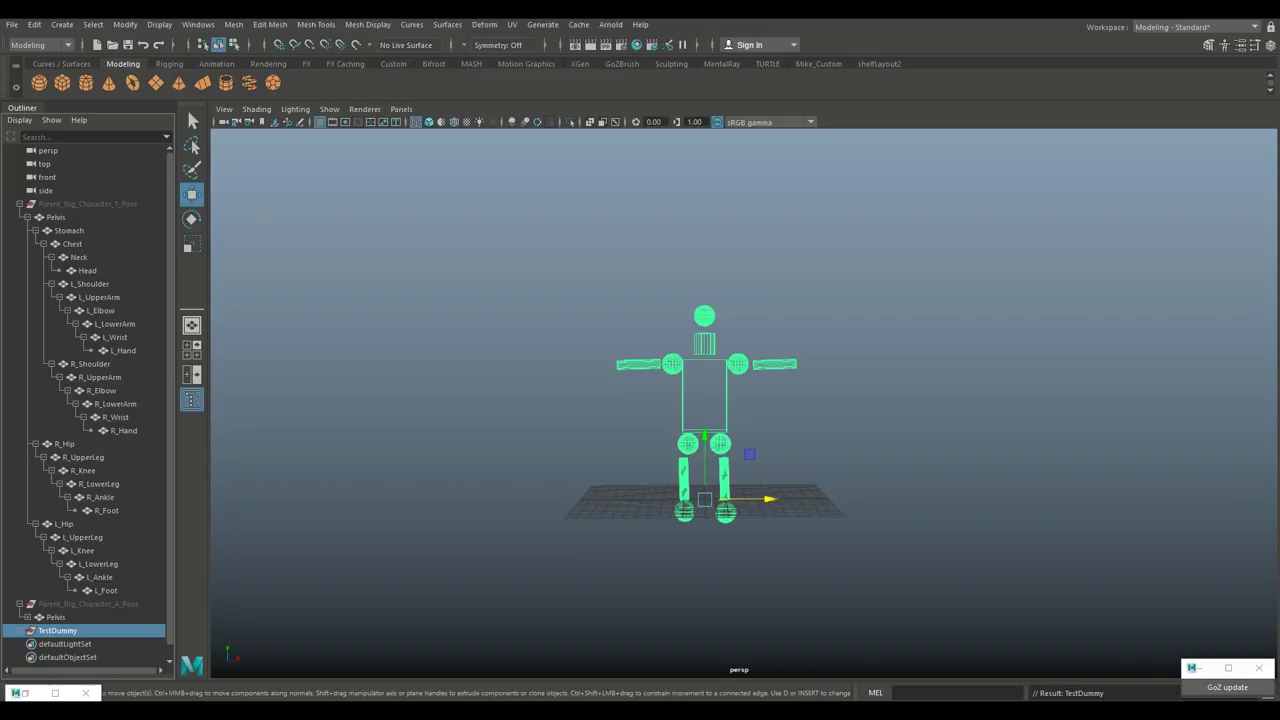
click(19, 204)
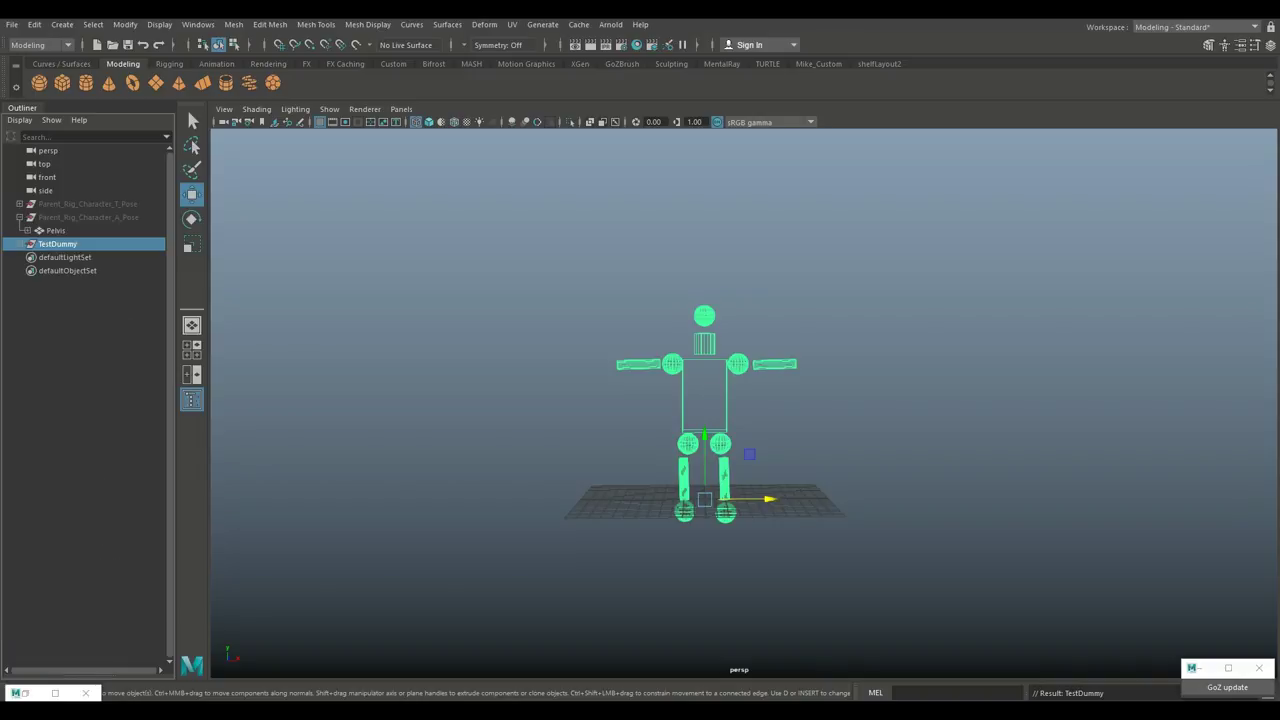
click(19, 244)
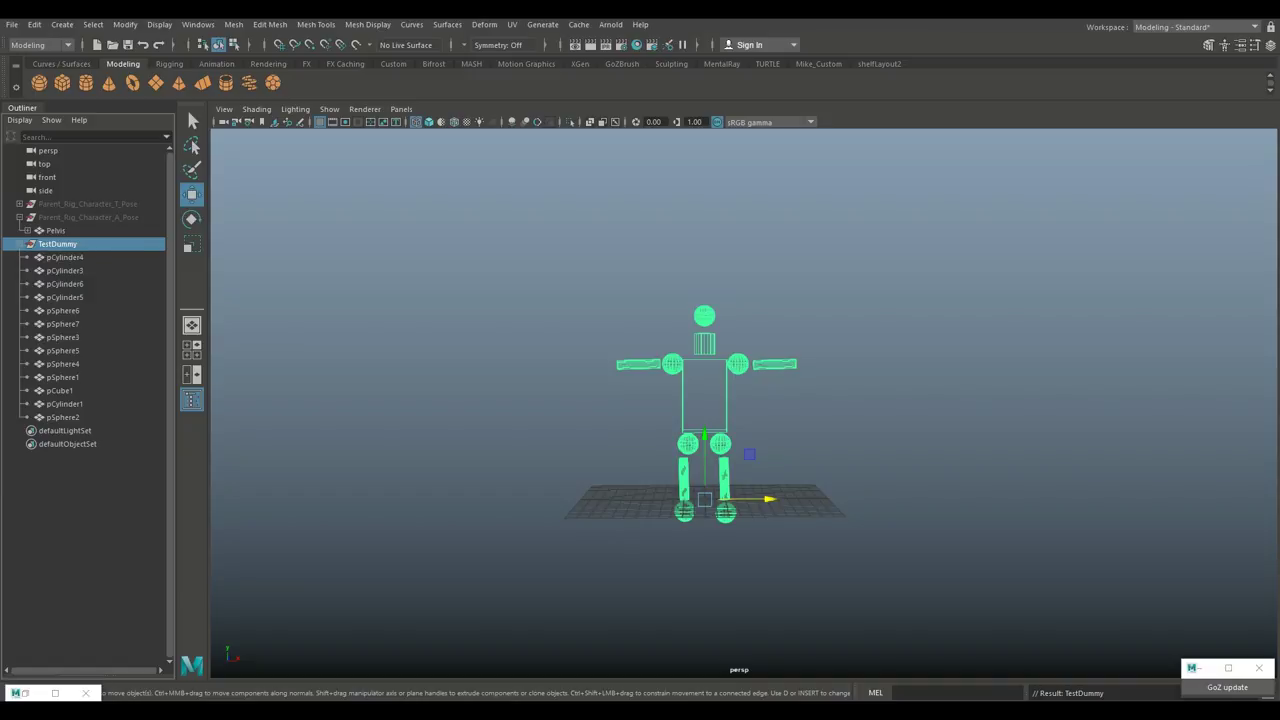
- Rename the four limb cylinders in TestDummy as L_Leg, L_Arm, R_Arm and R_Leg
click(65, 257)
click(65, 271)
click(65, 284)
click(65, 257)
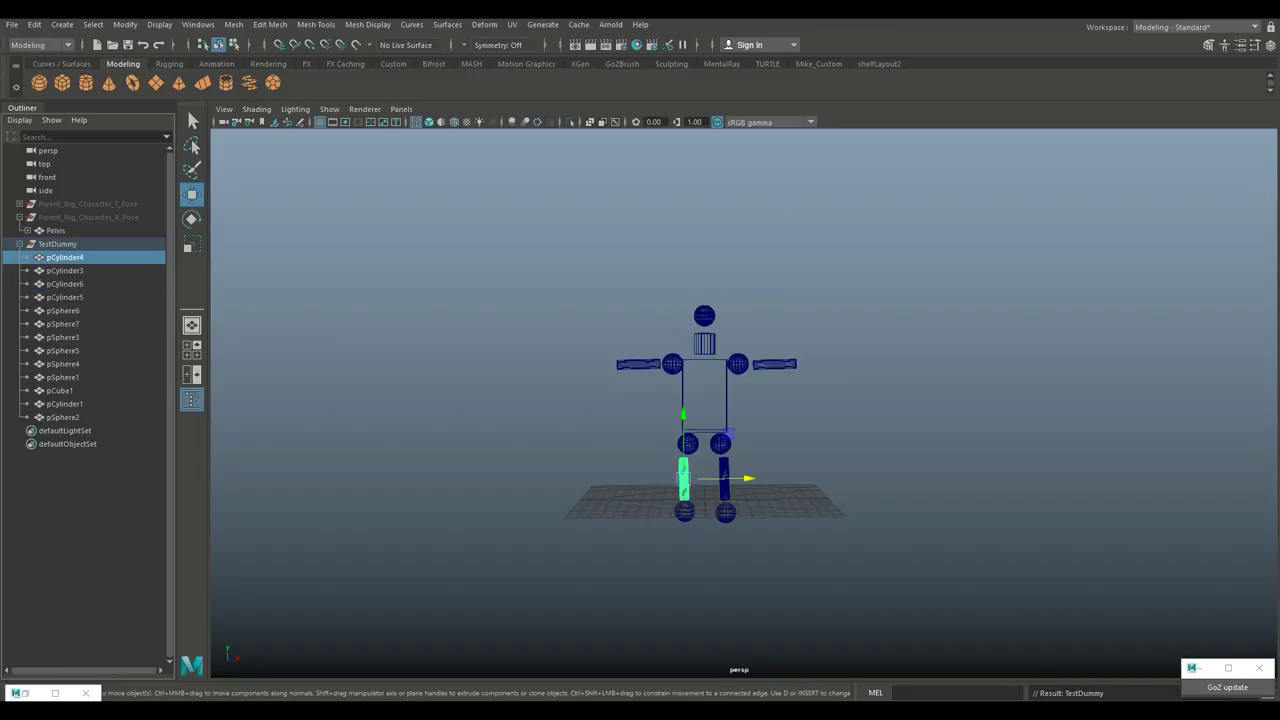
double_click(65, 257)
text(L)
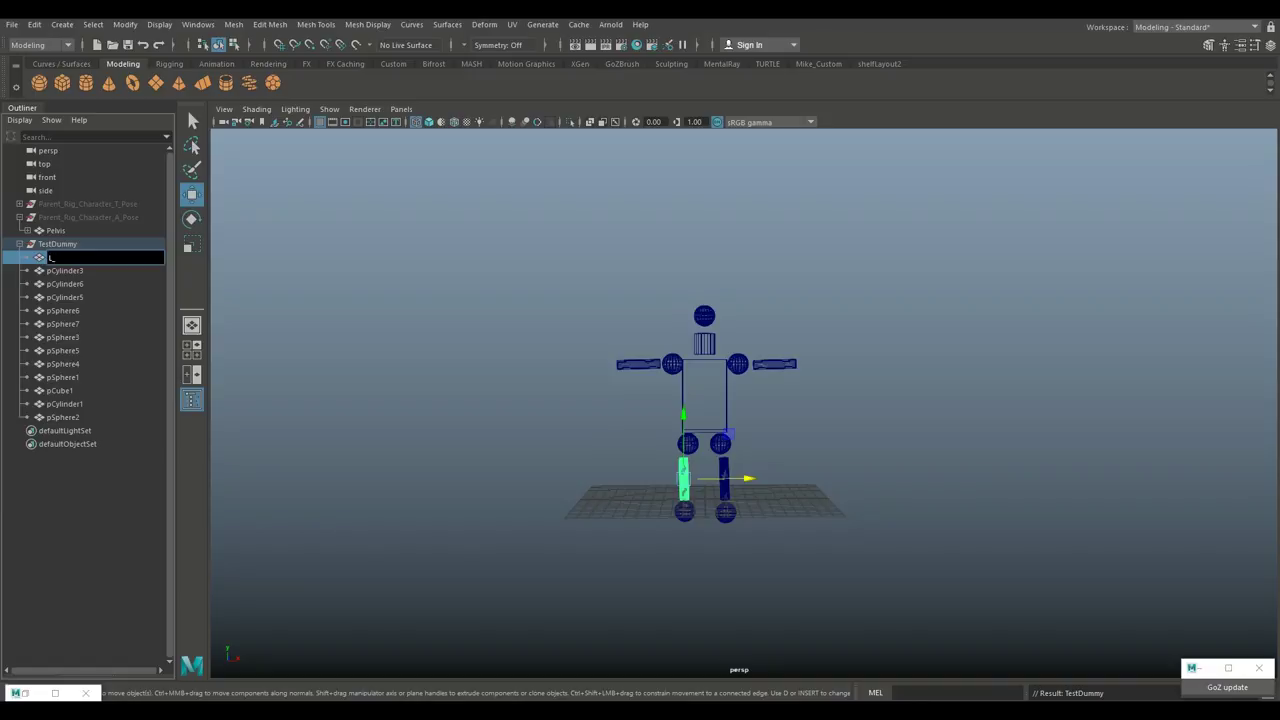
text(_Leg)
key(Tab)
text(L_Arm)
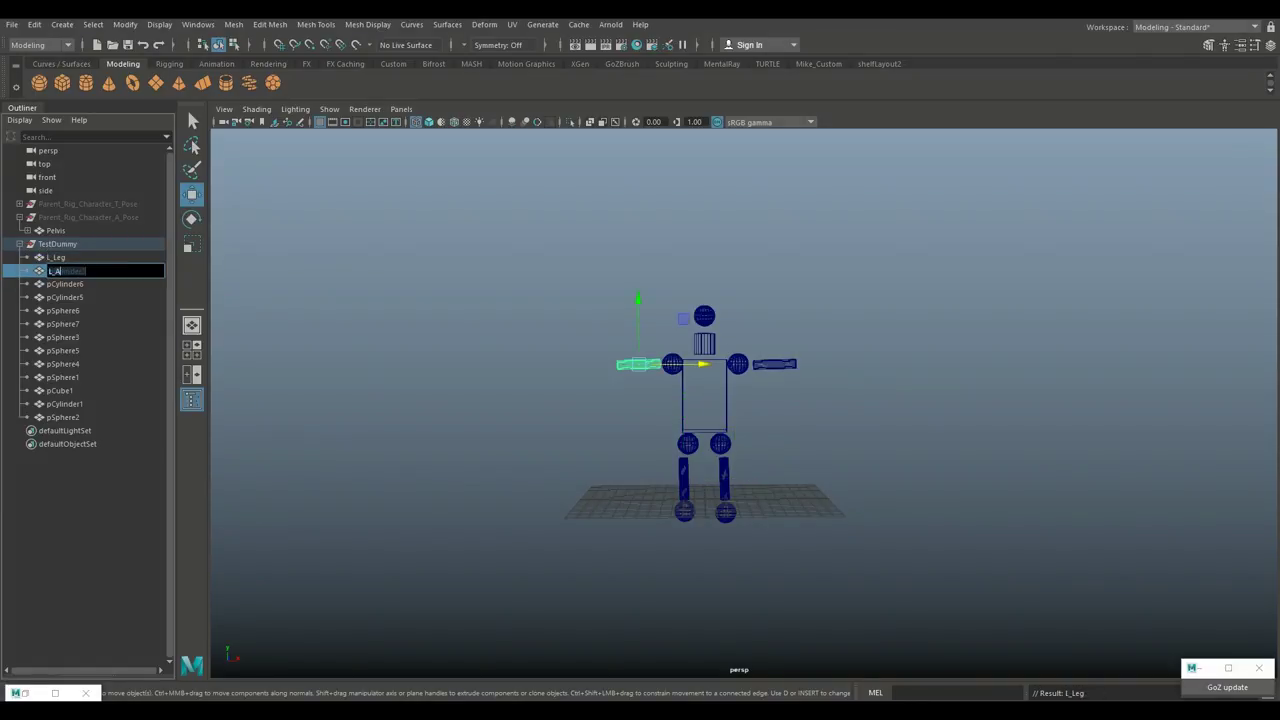
key(Tab)
text(R_Arm)
key(Tab)
text(R_Leg)
key(Tab)
- Rename the next five spheres in the group as R_ankle, L_Ankle, R_Shoulder, L_Hip and R_Hip
text(R_ankle)
key(Tab)
text(L_Ankle)
key(Tab)
text(R_Shoulder)
key(Tab)
text(L_Hip)
key(Tab)
text(R_Hip)
key(Tab)
- Rename the remaining parts of TestDummy as Head, Body, Neck and L_Shoulder
text(Head)
key(Tab)
text(Body)
key(Tab)
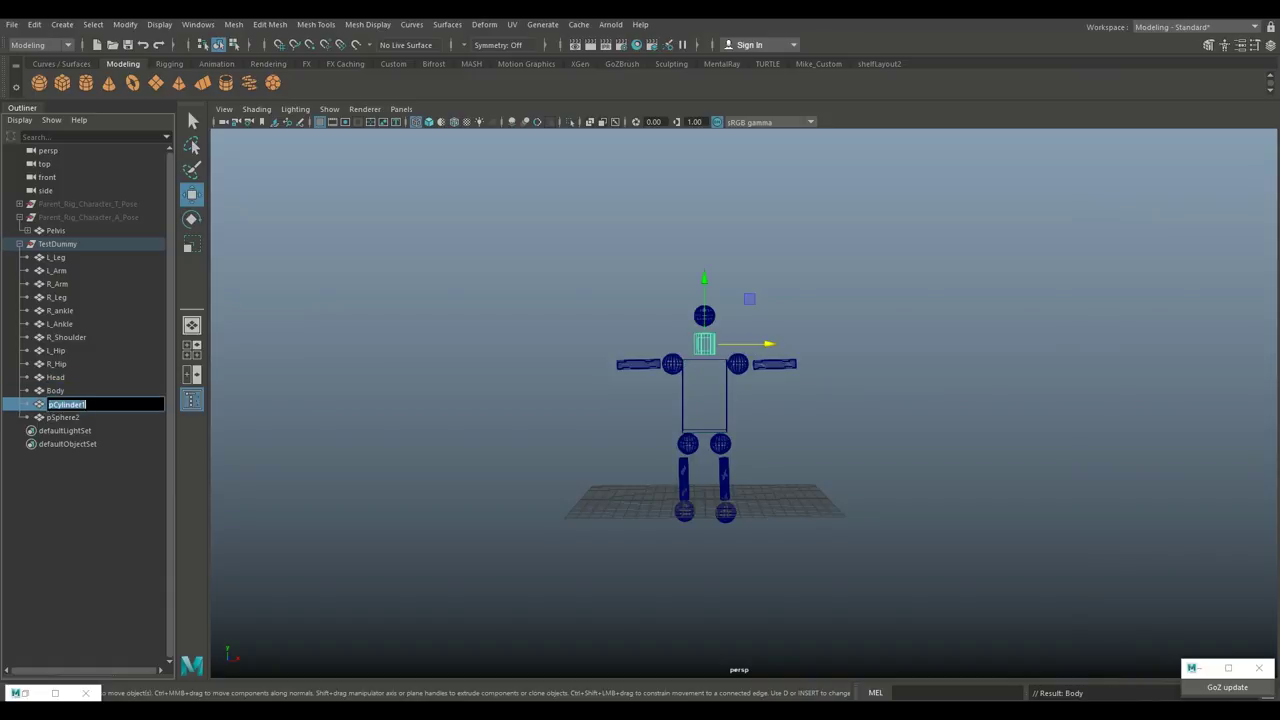
text(Neck)
key(Tab)
text(L_Shoulder)
key(Tab)
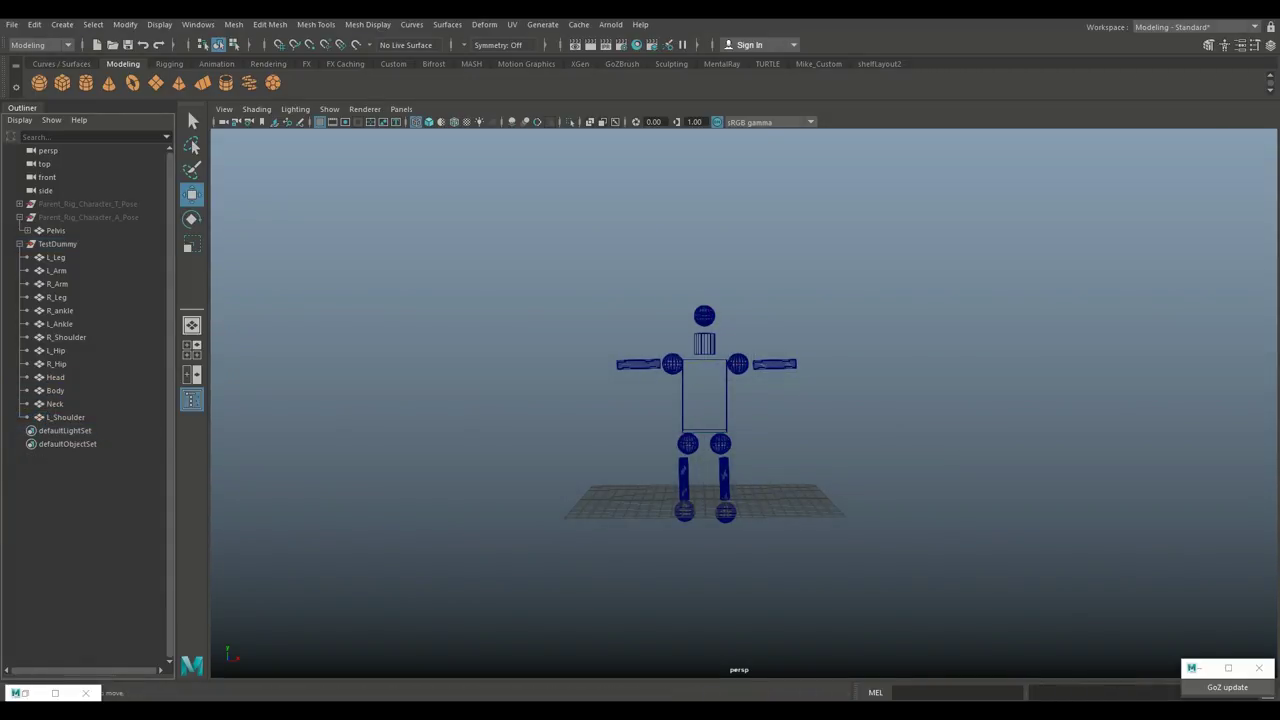
- Create a cube, stretch it into a foot block and place it beneath the L_Ankle sphere
click(62, 83)
alt+drag(630, 410, 746, 451)
drag(796, 521, 857, 599)
key(r)
key(w)
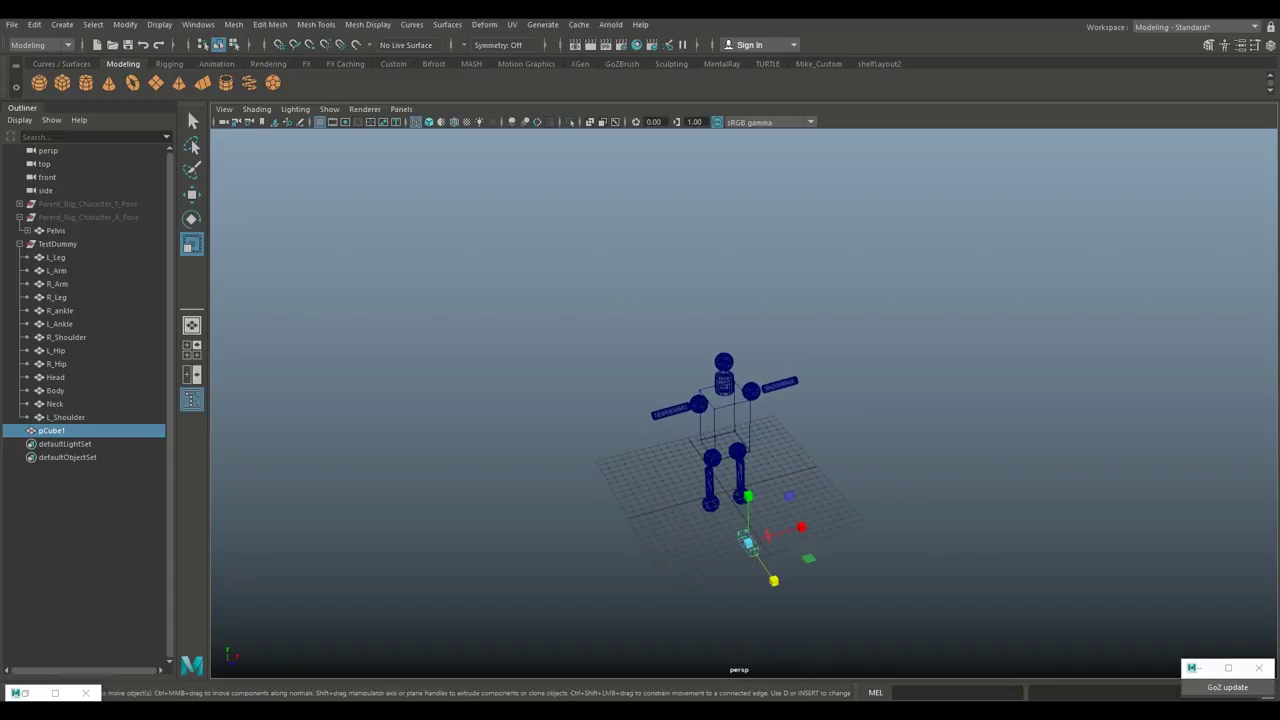
drag(774, 581, 752, 549)
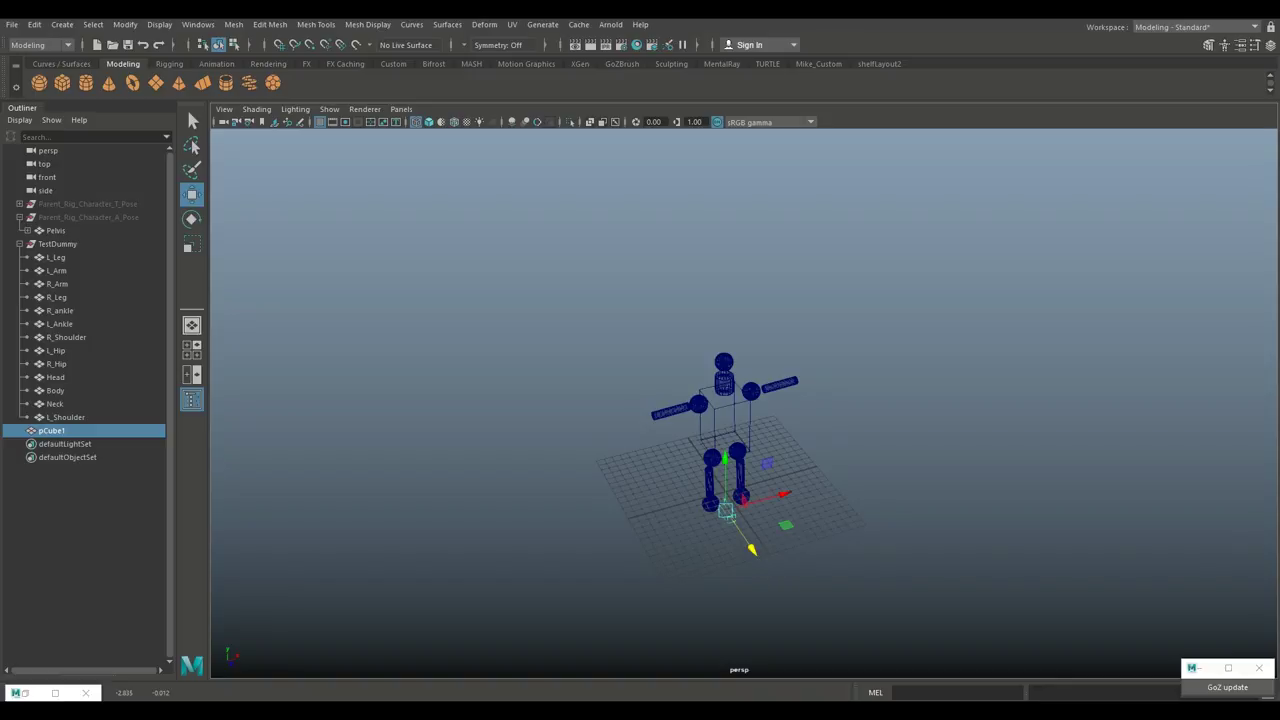
drag(786, 494, 769, 498)
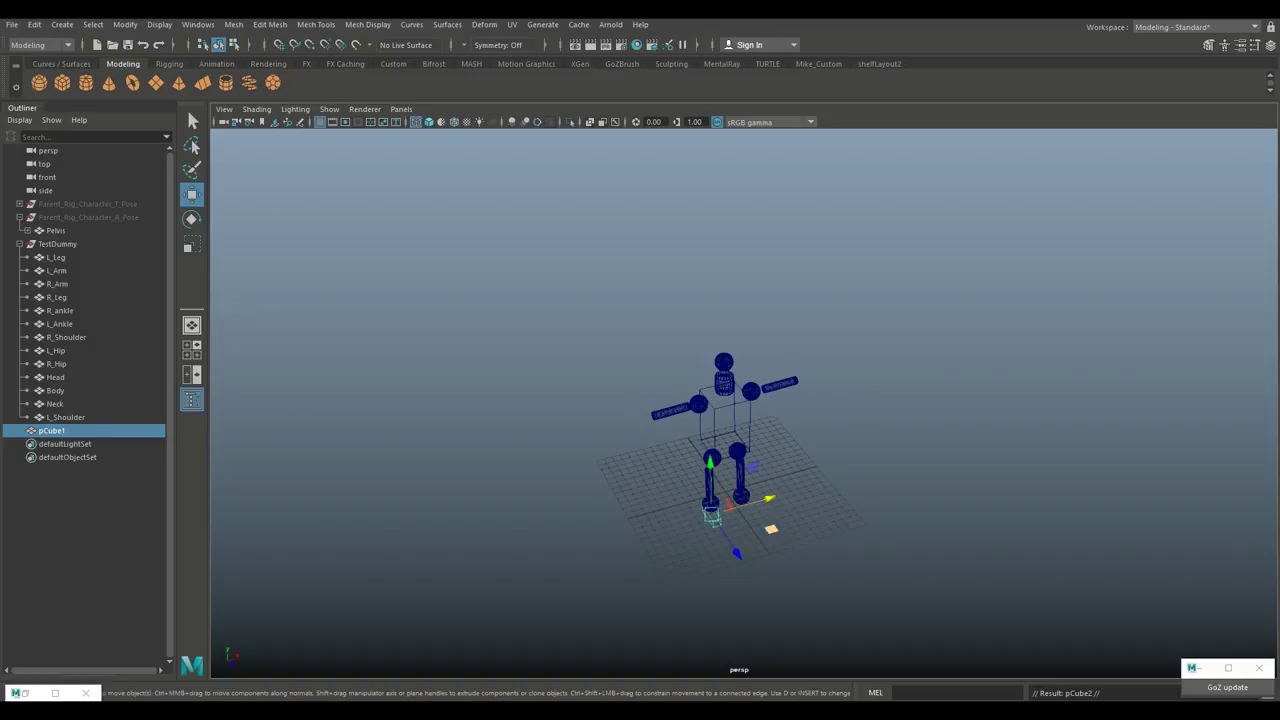
- Duplicate the foot cube and move the copy beneath the R_ankle sphere
key(ctrl+d)
drag(768, 498, 800, 490)
scroll(780, 550, up, 4)
alt+middle_drag(769, 597, 858, 477)
scroll(645, 472, up, 5)
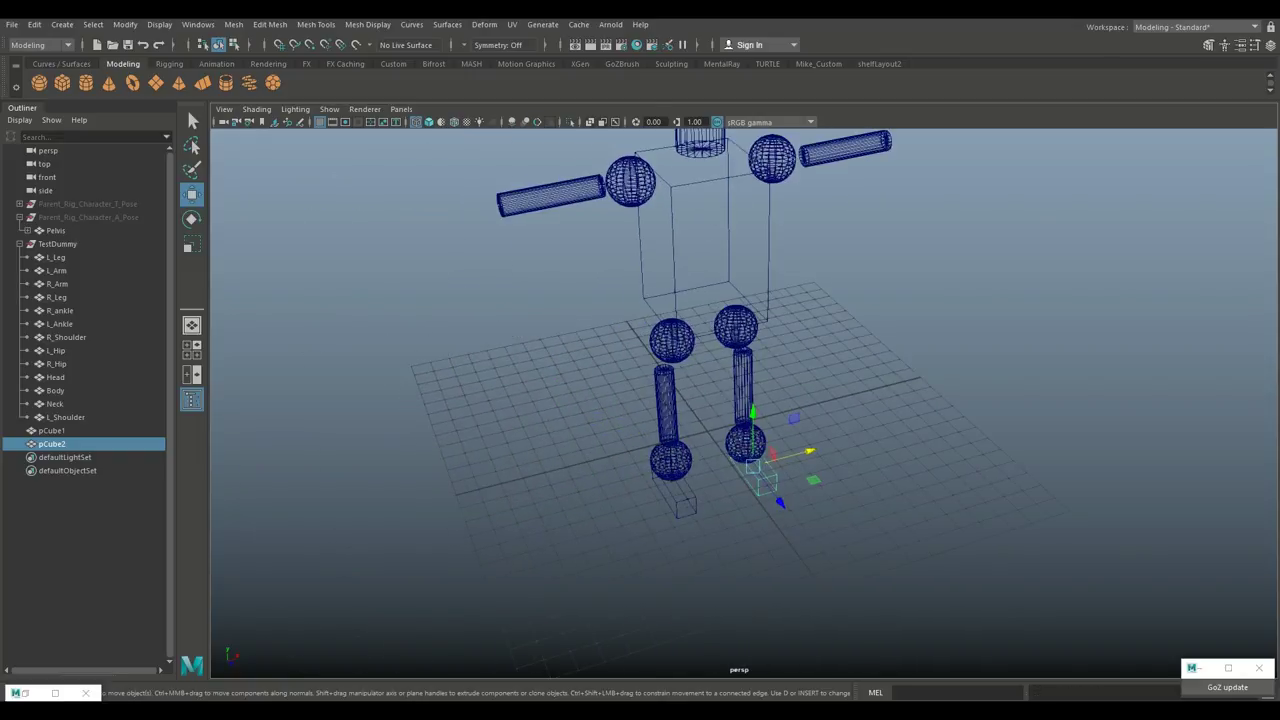
- Rename the duplicated foot cube as R_foot
double_click(53, 444)
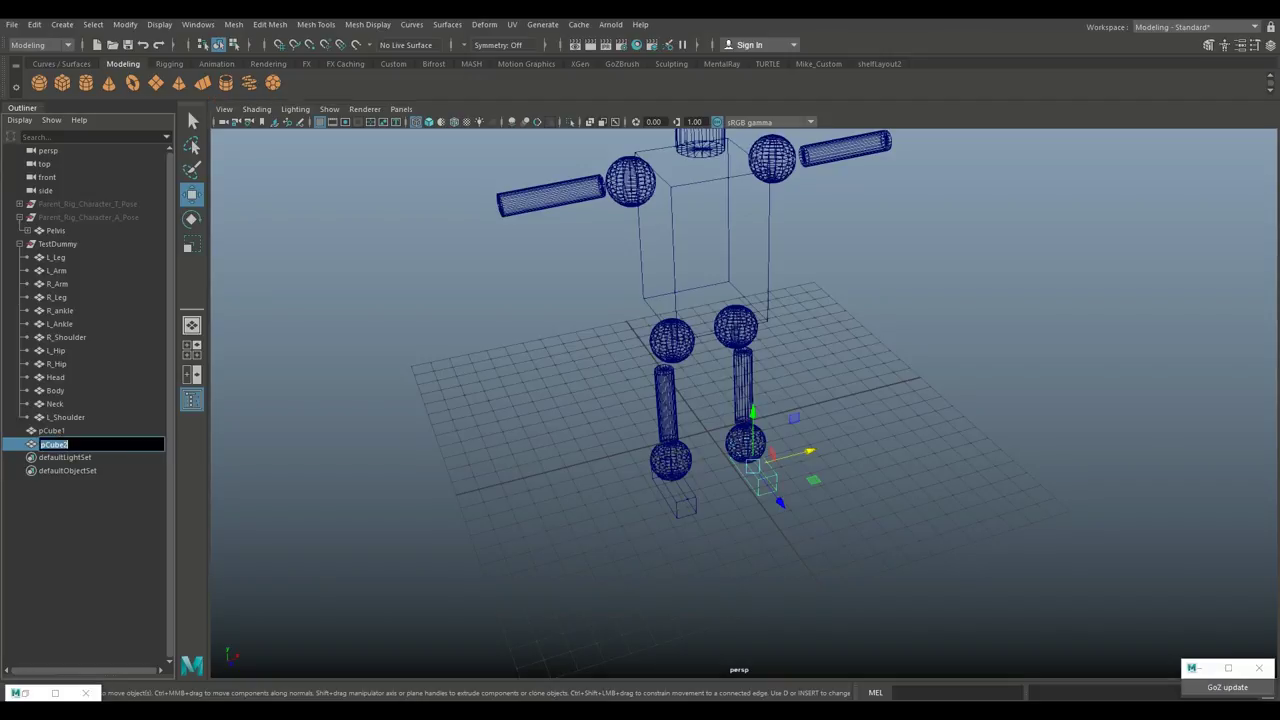
text(R_)
text(oo)
key(BackSpace)
key(BackSpace)
key(BackSpace)
text(foo)
key(Return)
- Rename the original foot cube as L_foot
click(52, 430)
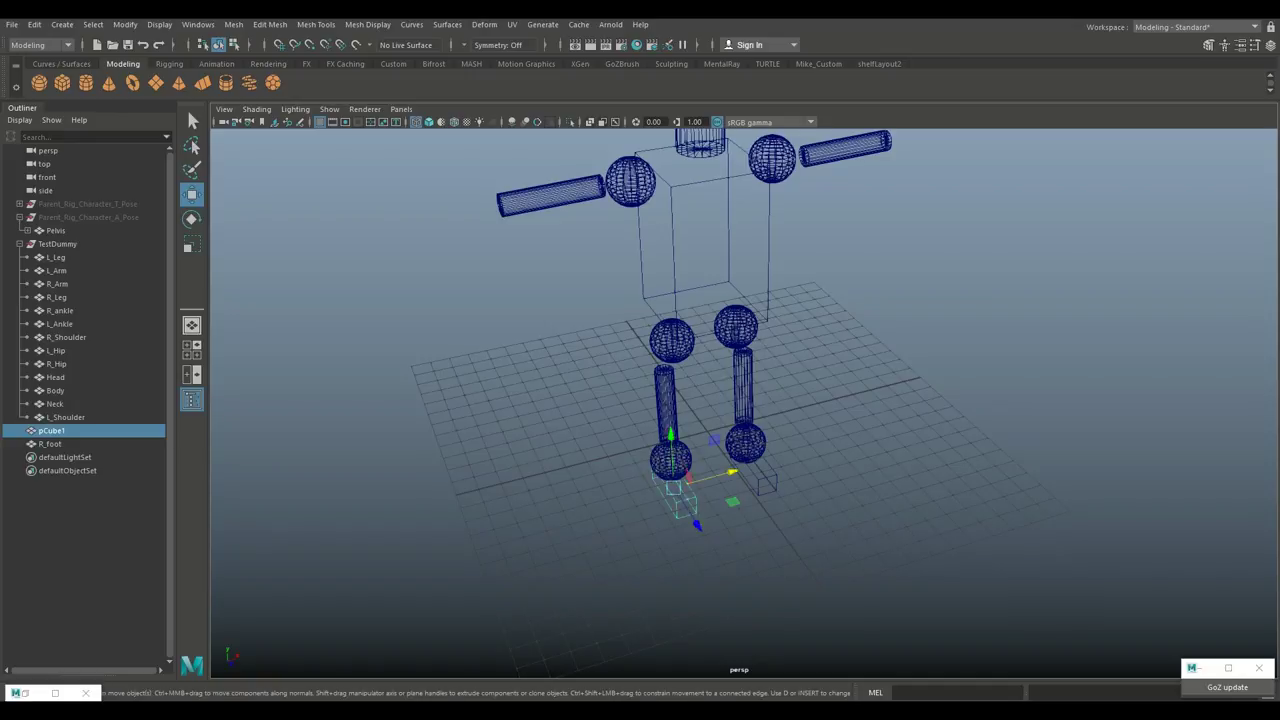
double_click(52, 431)
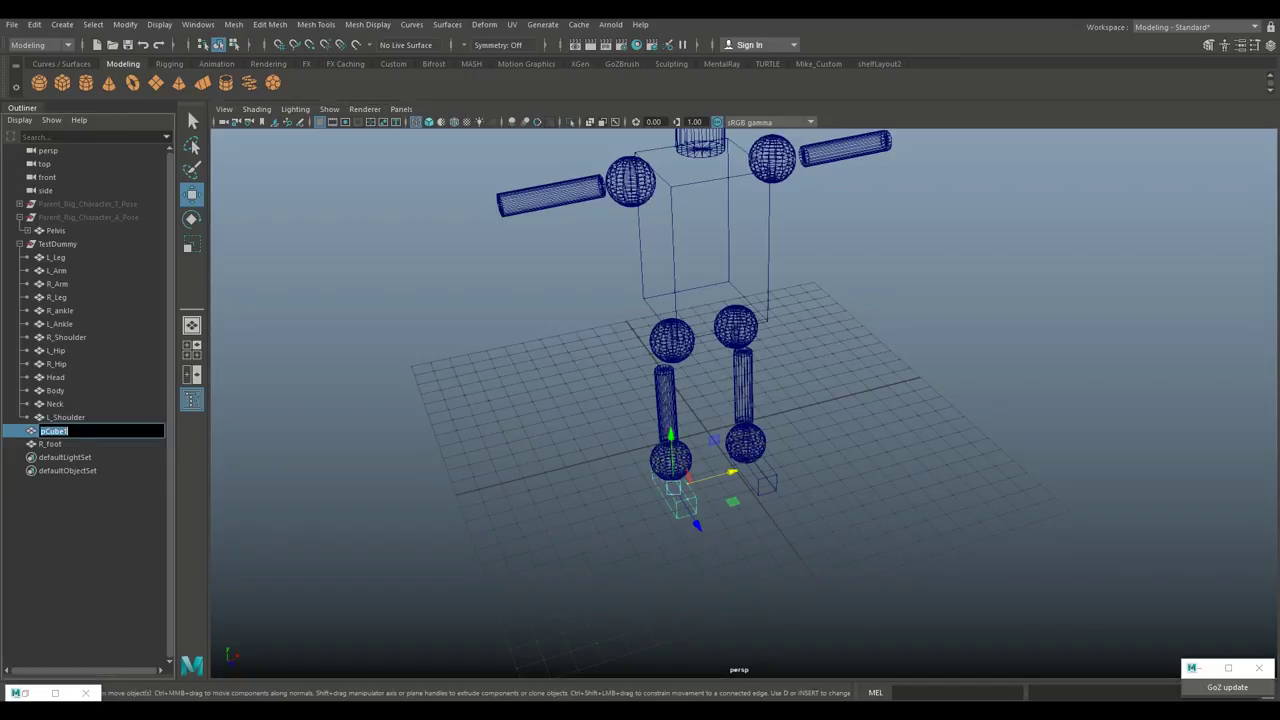
text(L_oot)
key(Return)
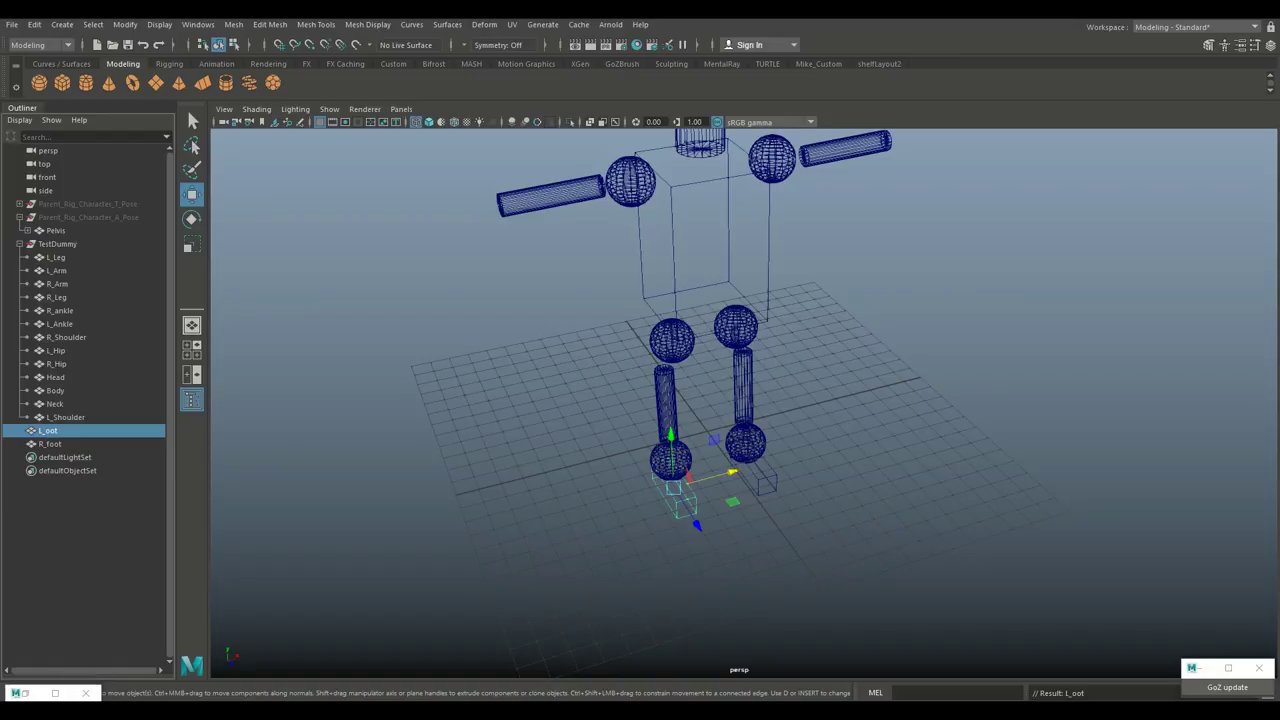
double_click(50, 431)
text(L)
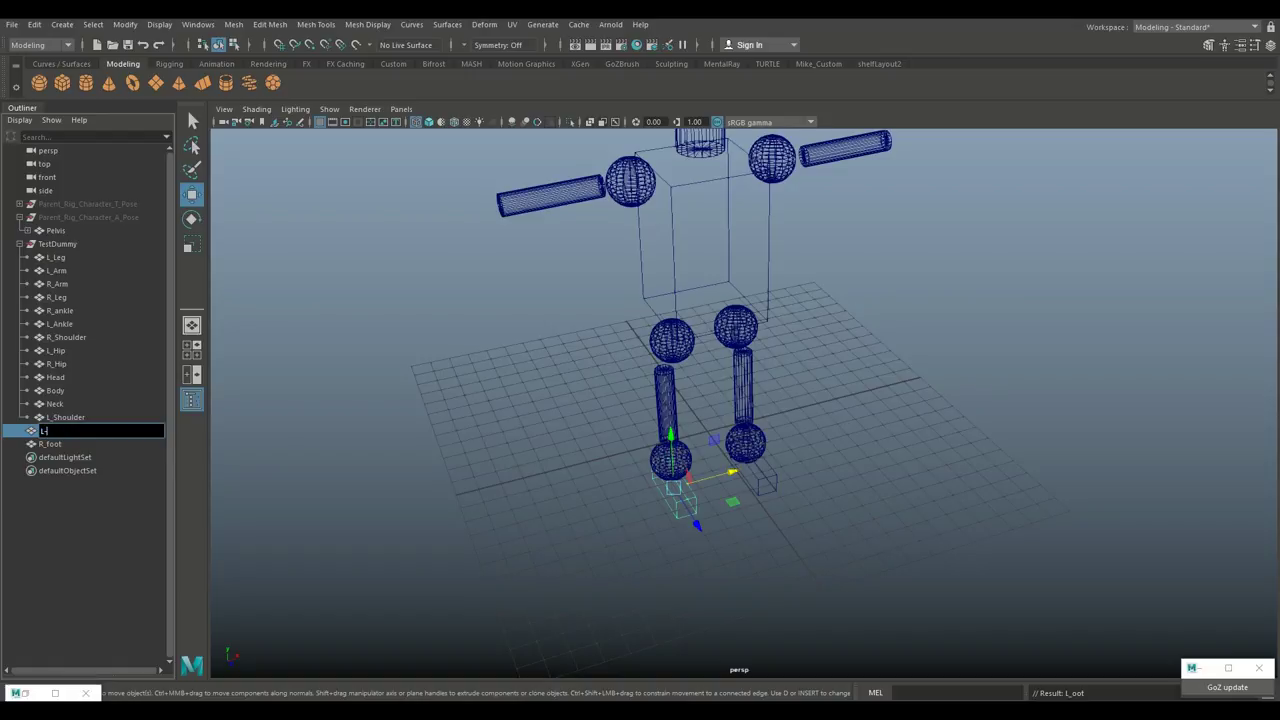
text(_oot)
key(BackSpace)
key(BackSpace)
text(foo)
key(Return)
- Move both L_foot and R_foot into the TestDummy group
scroll(744, 403, down, 4)
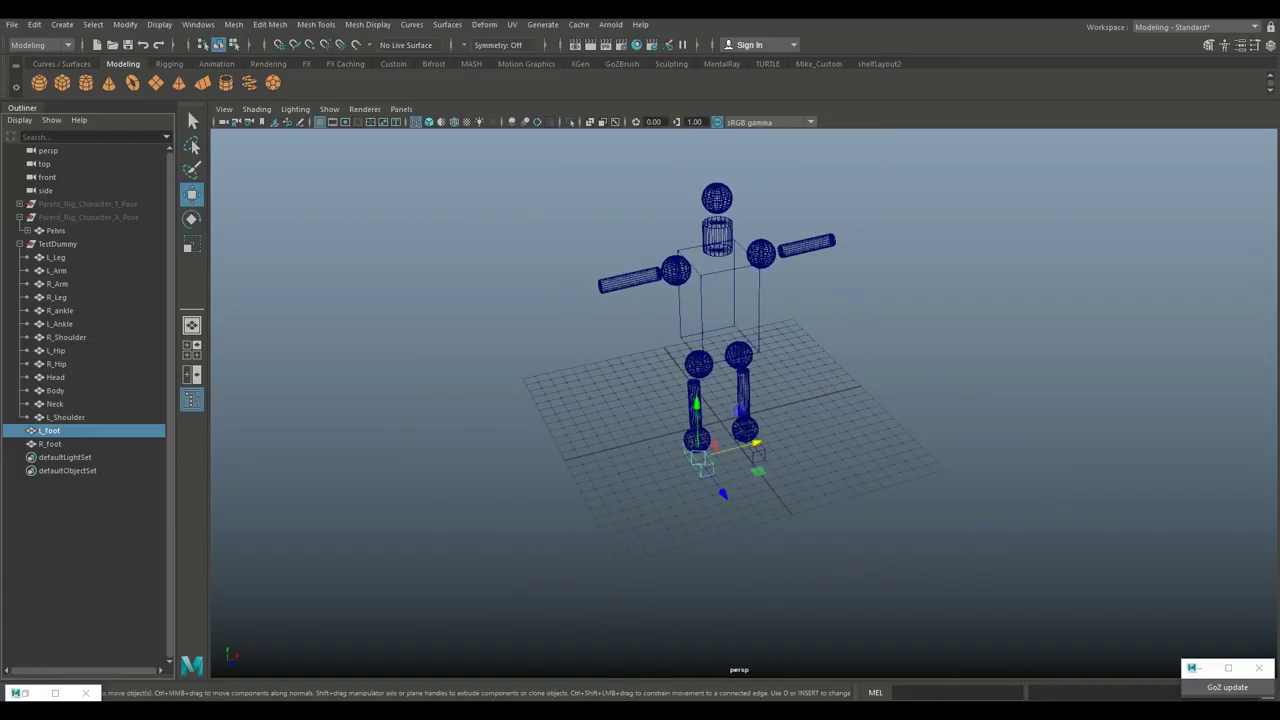
alt+drag(744, 403, 675, 380)
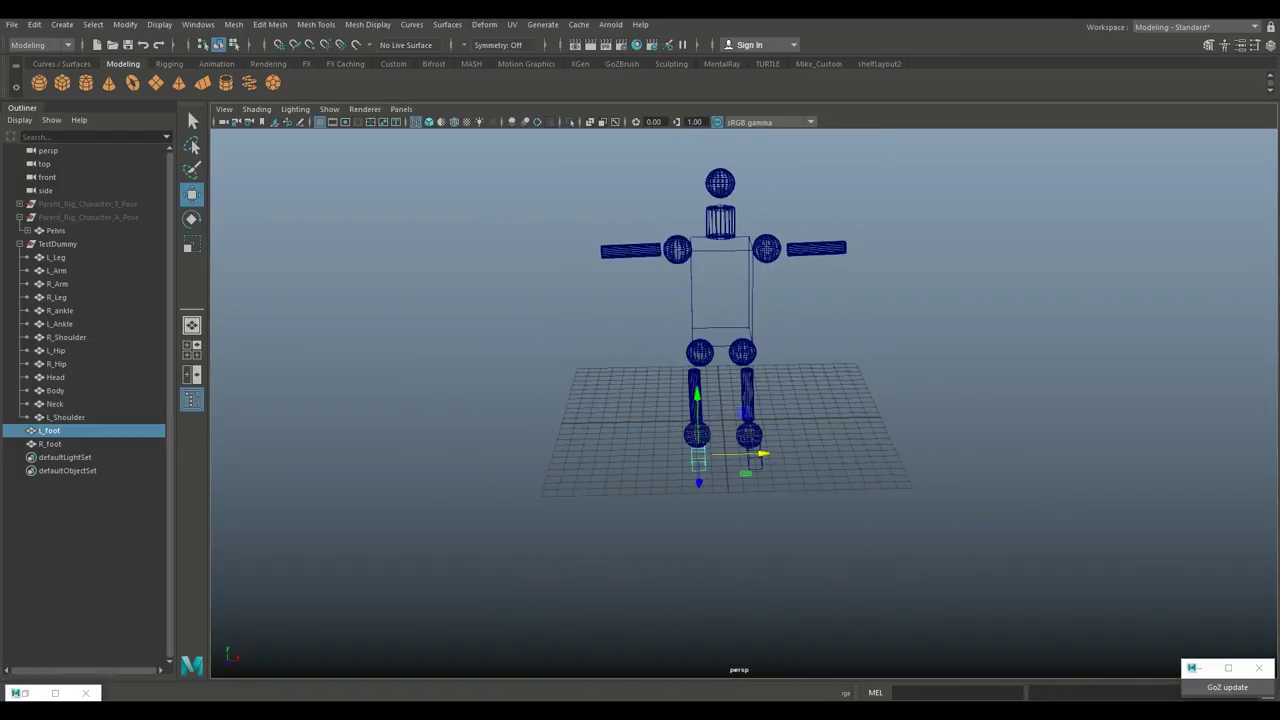
click(57, 244)
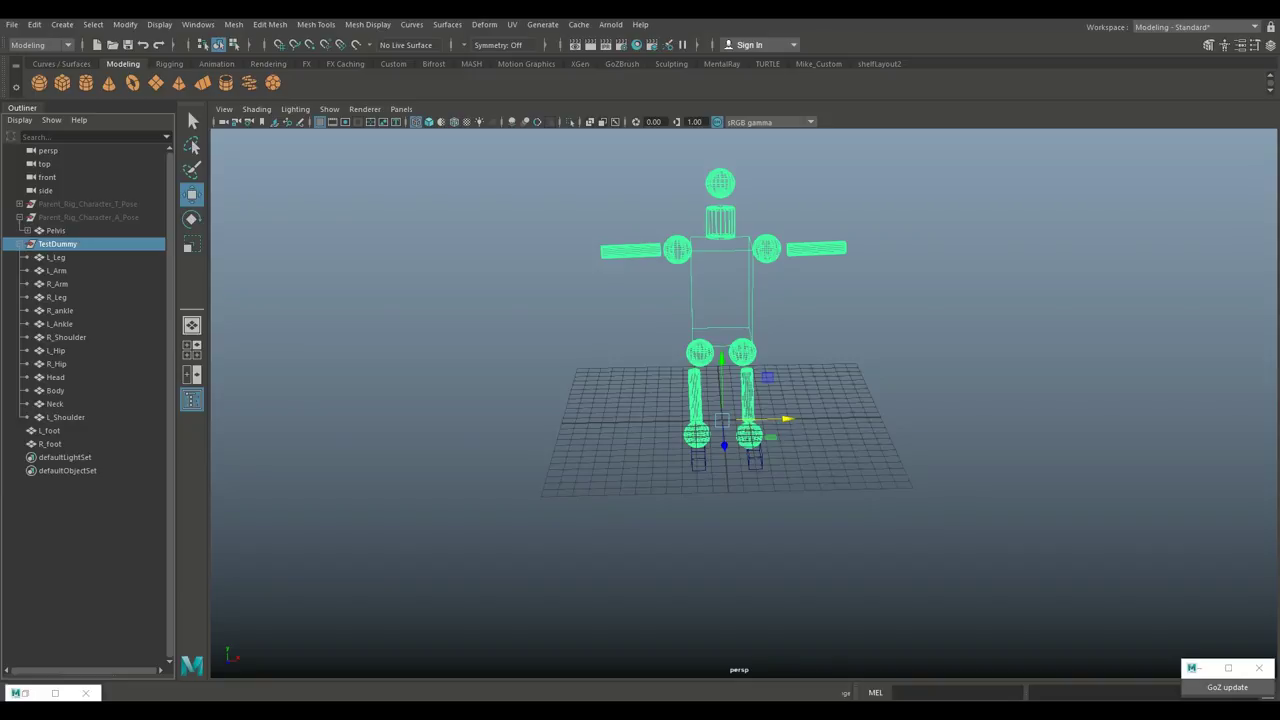
scroll(744, 403, down, 1)
scroll(744, 403, up, 2)
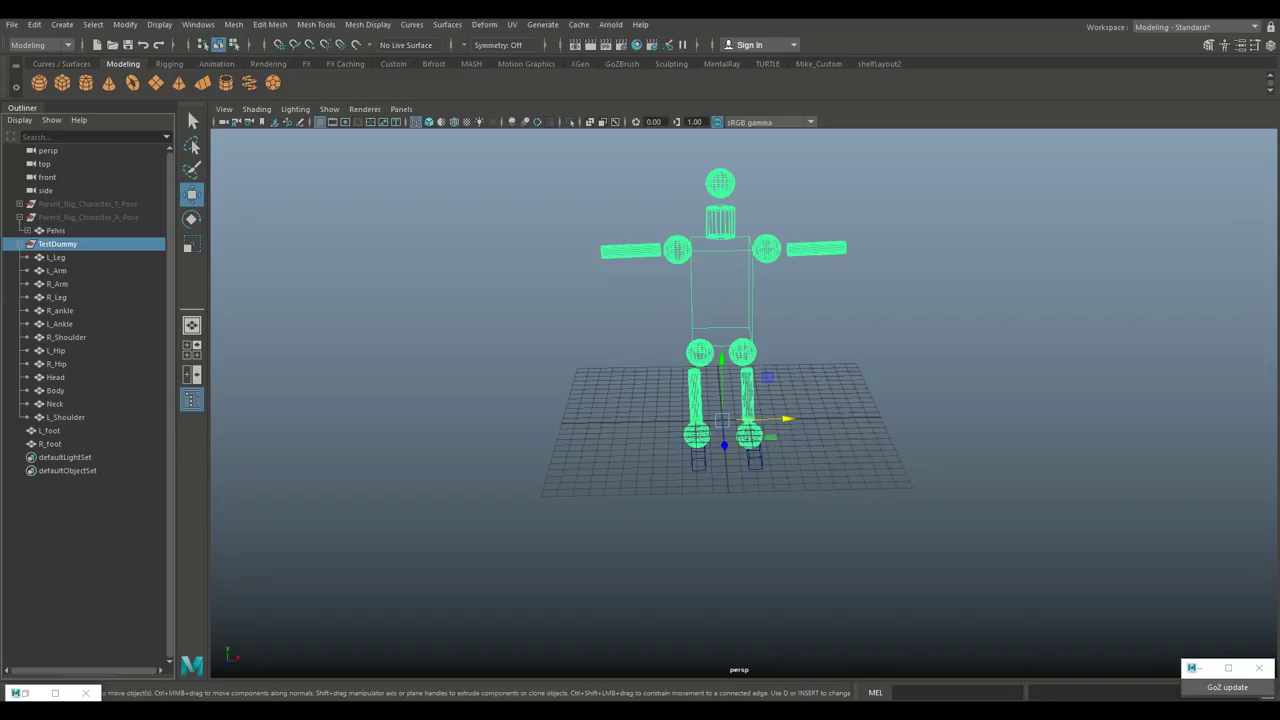
click(50, 444)
shift+click(50, 431)
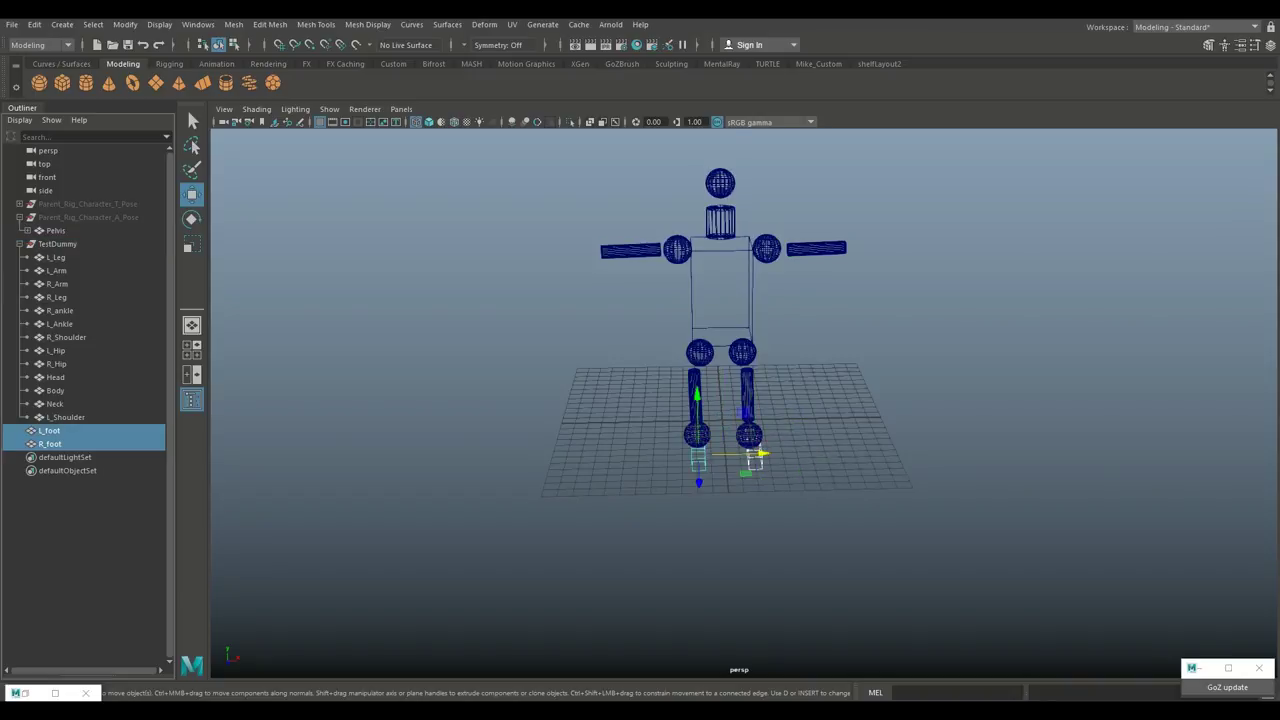
middle_drag(50, 431, 57, 244)
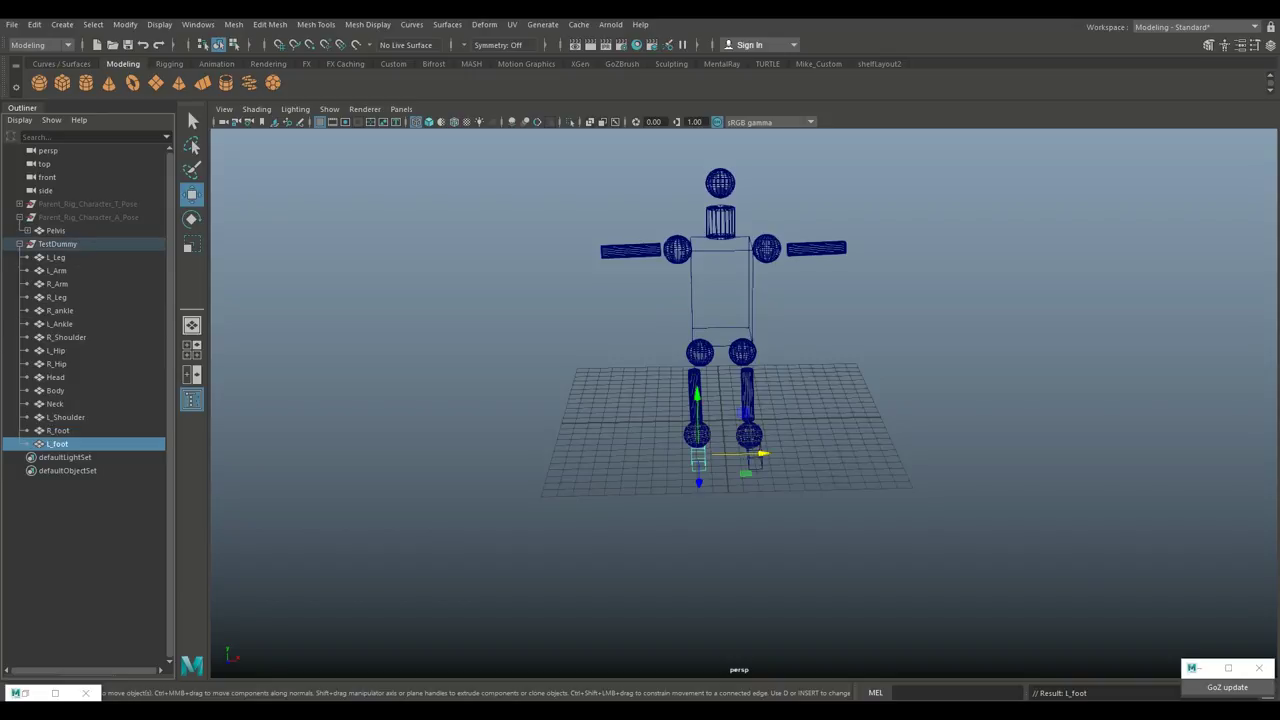
- Delete the construction history of the whole TestDummy group and freeze its transformations
click(57, 244)
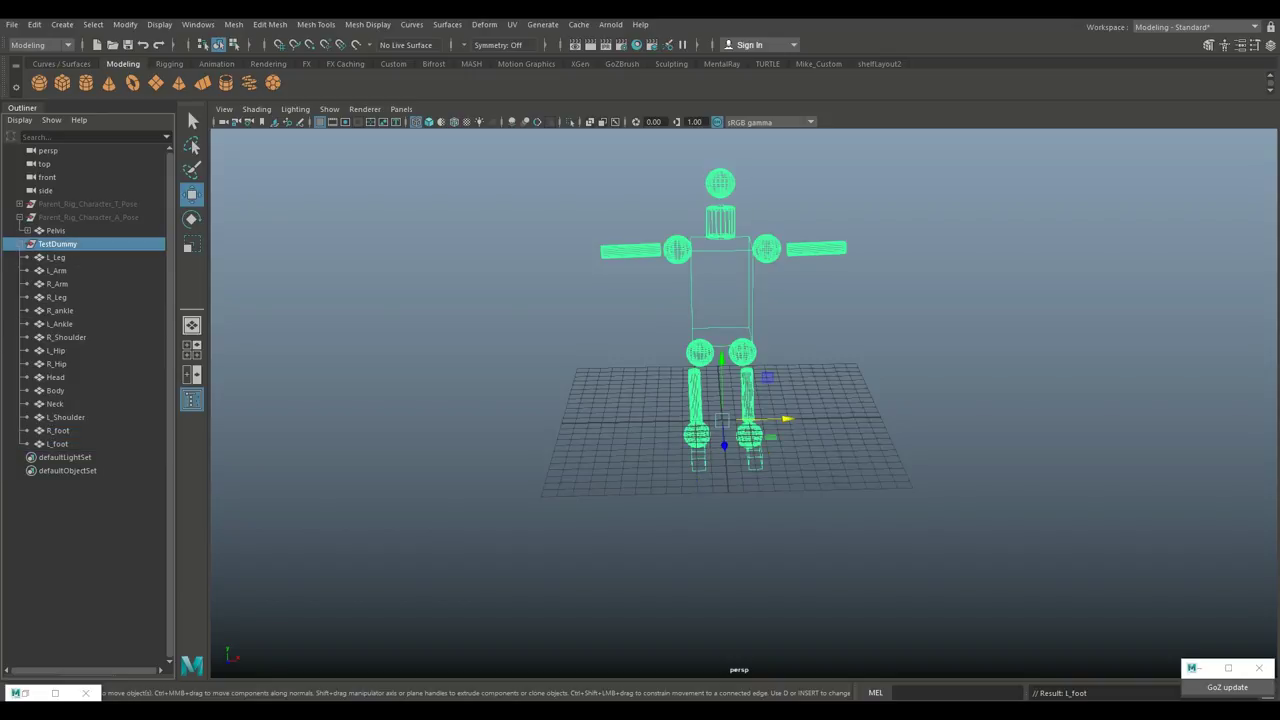
scroll(744, 403, down, 3)
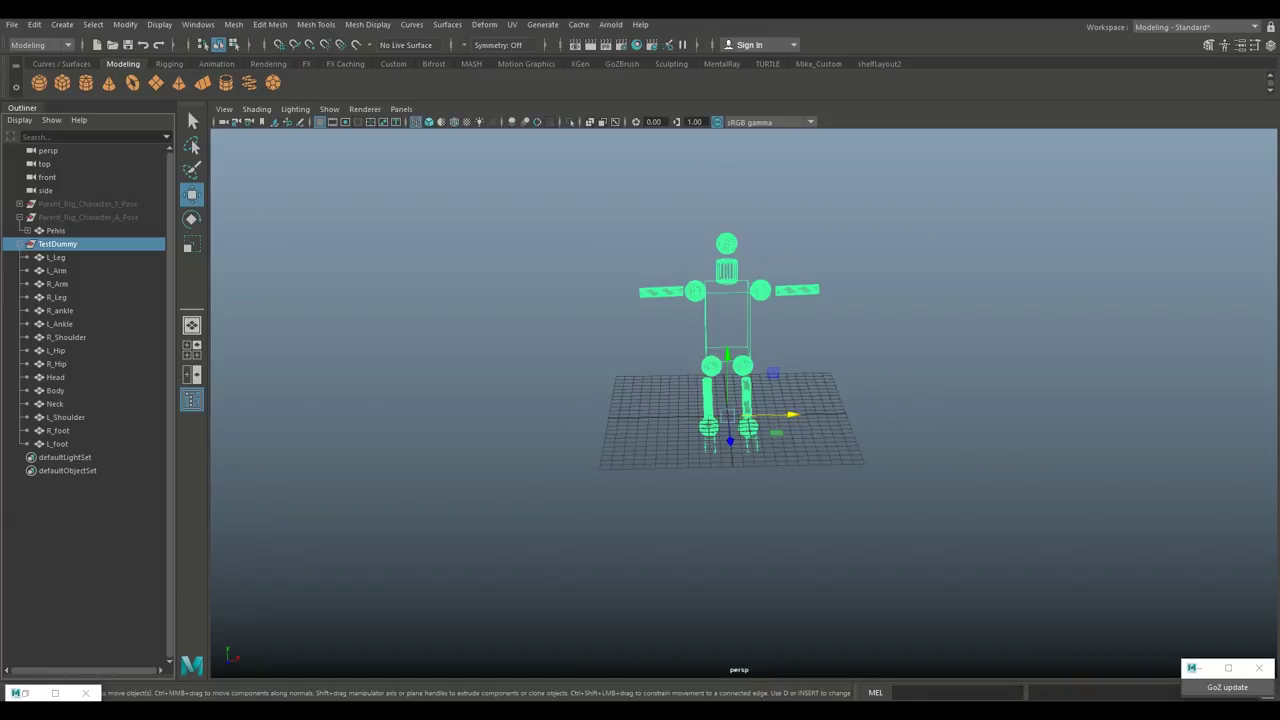
alt+middle_drag(744, 403, 717, 419)
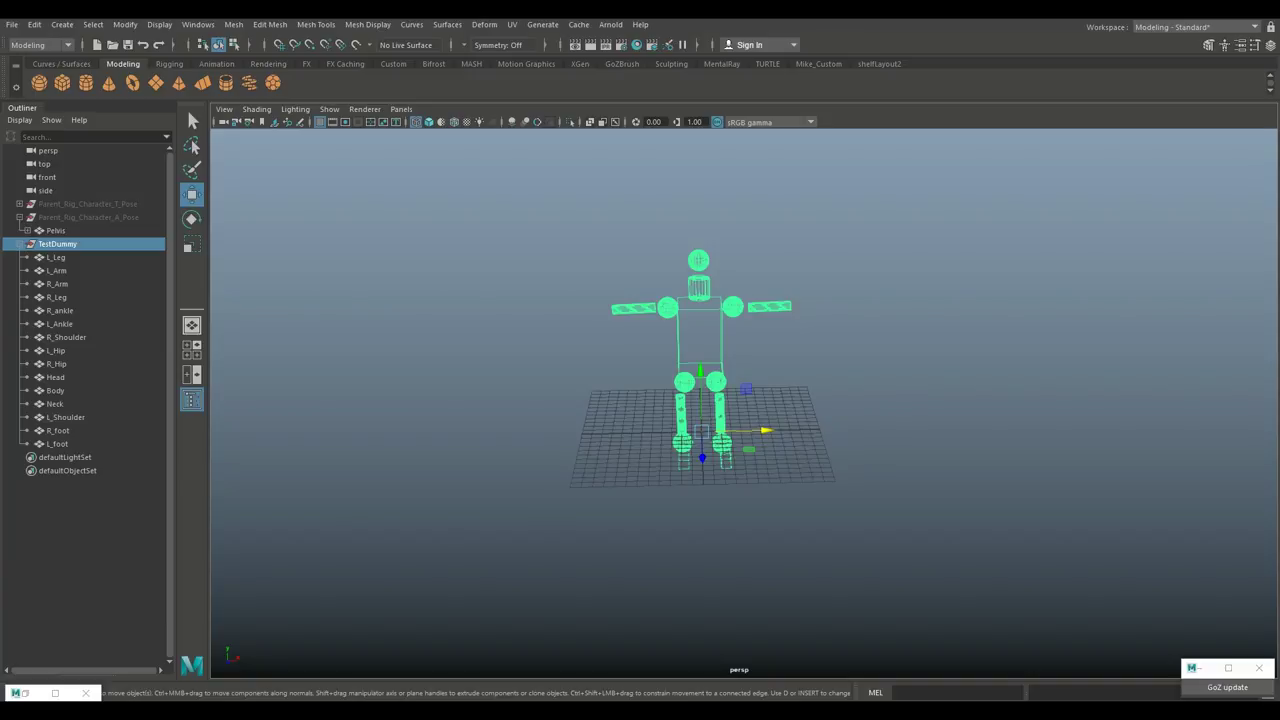
click(34, 25)
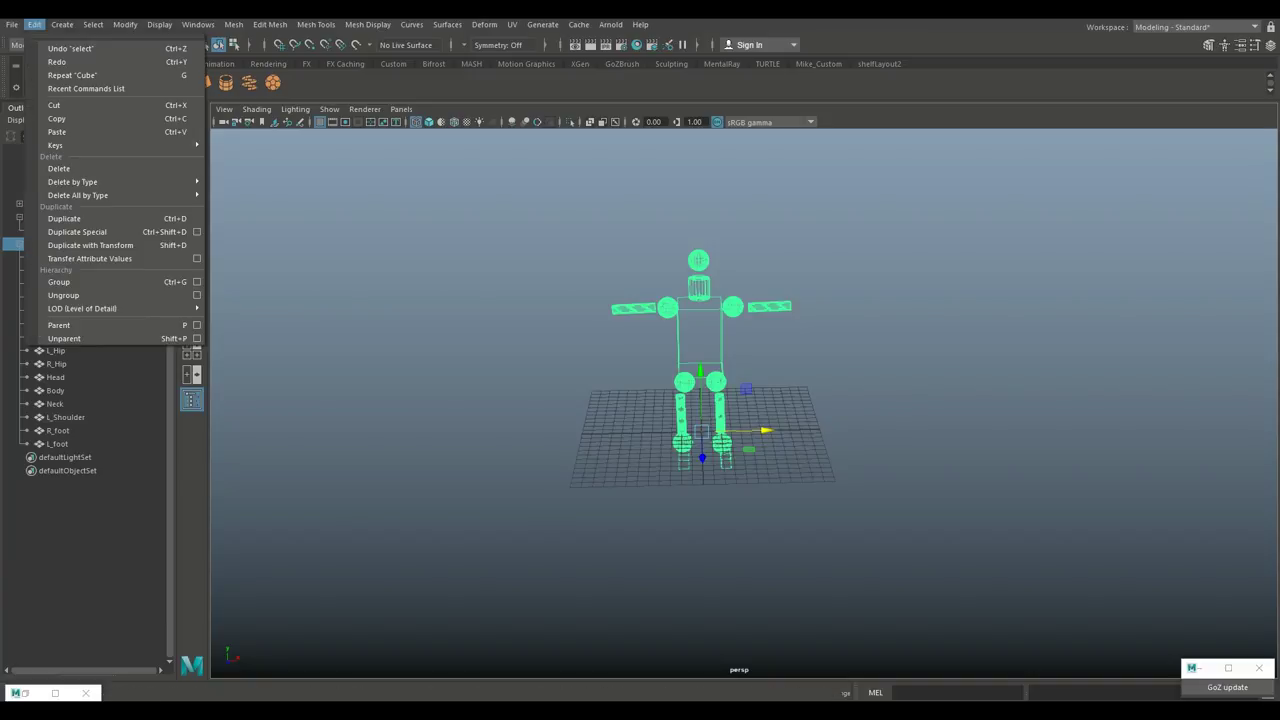
mouse_move(73, 182)
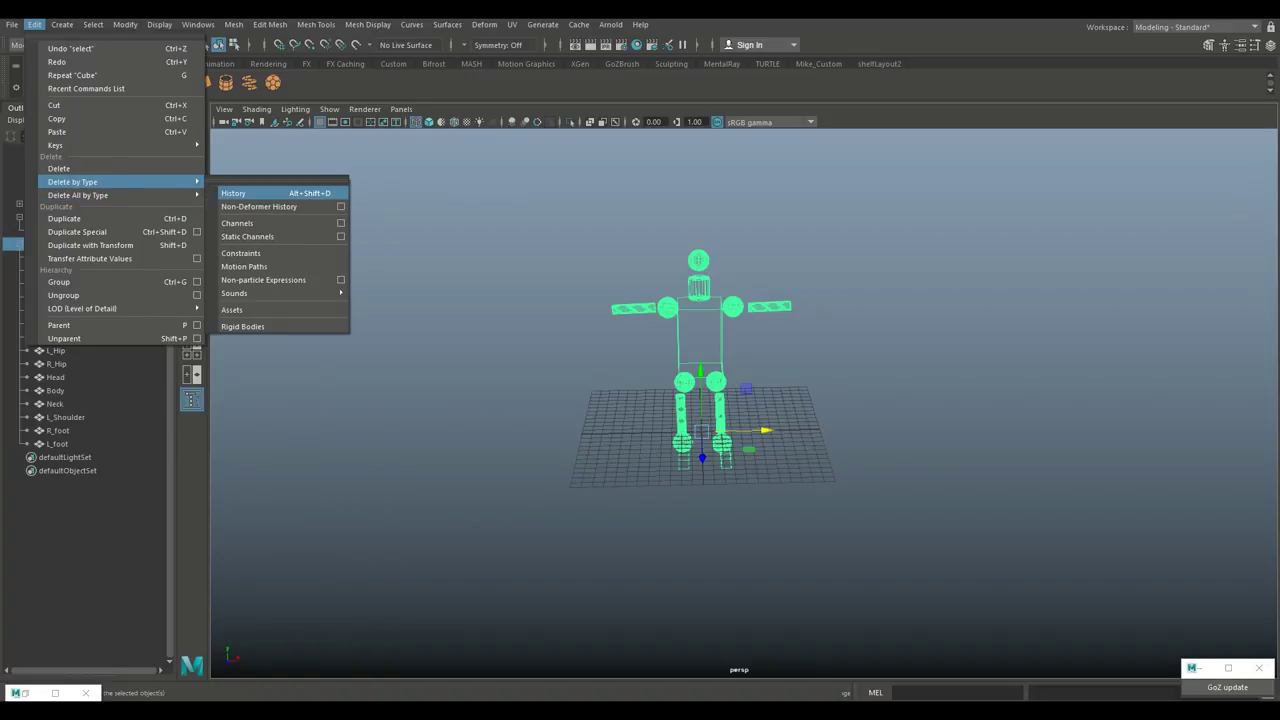
click(238, 193)
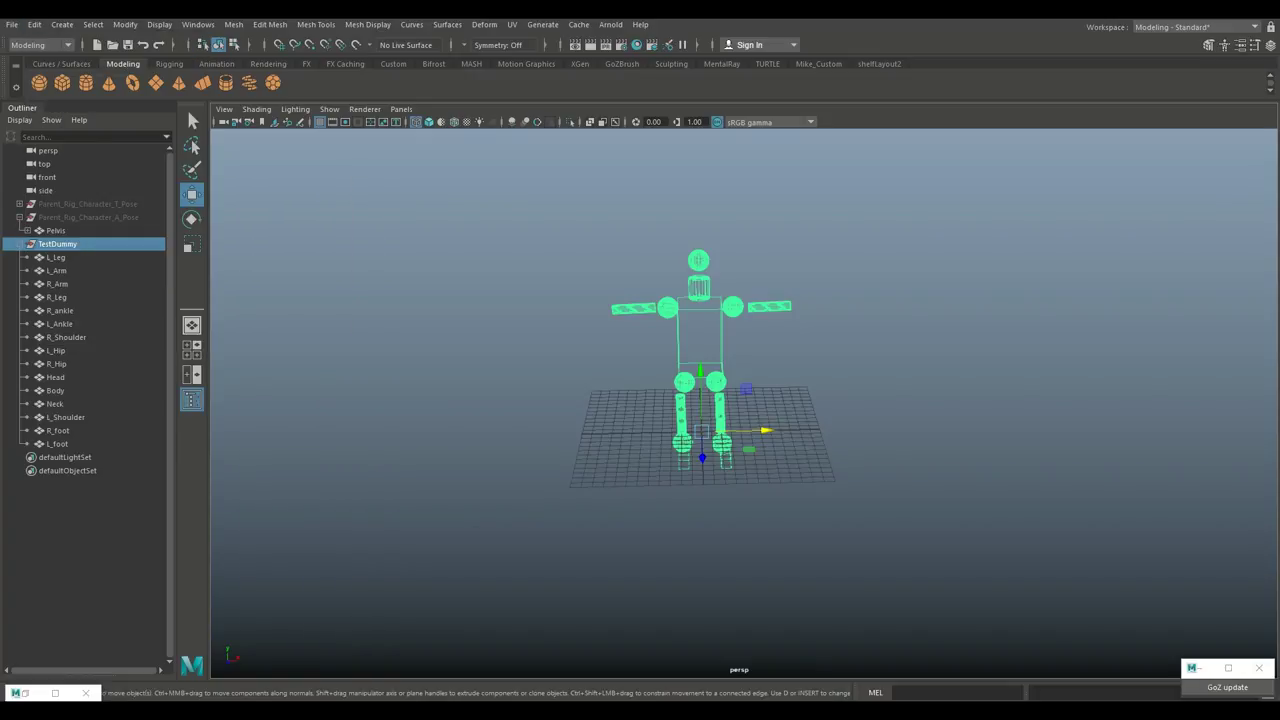
click(125, 24)
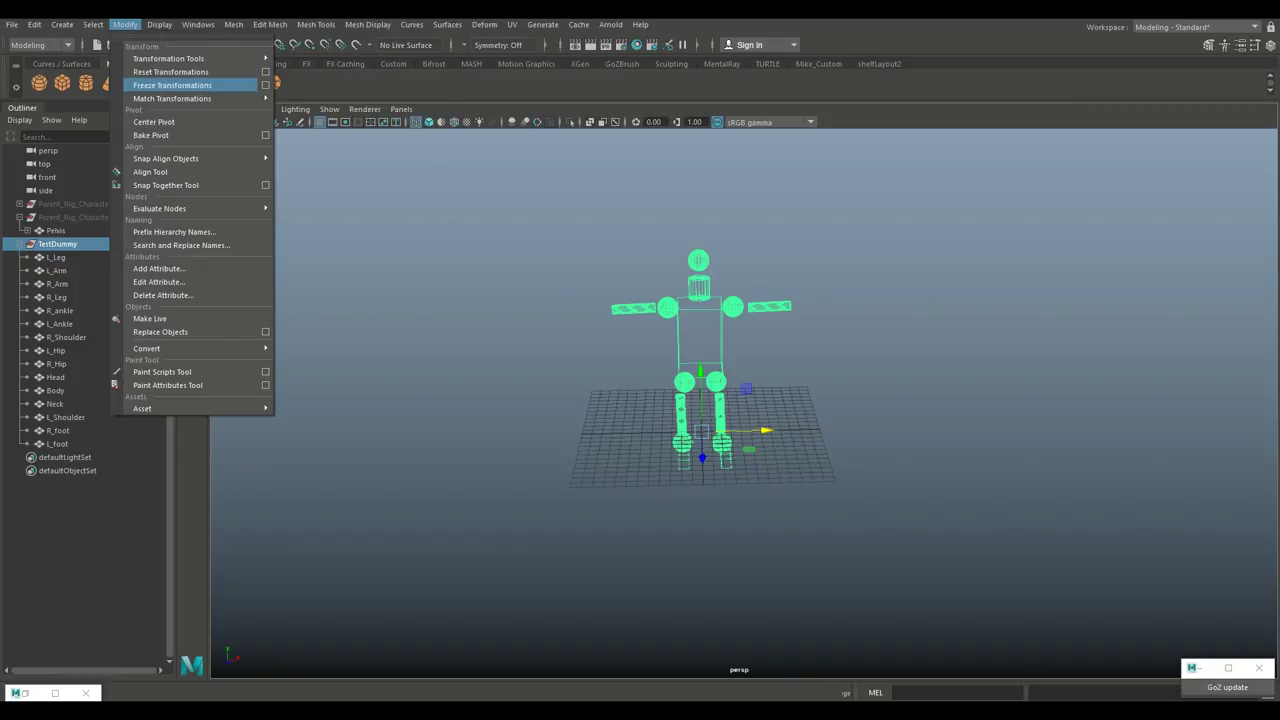
click(172, 85)
- Select the R_Arm cylinder and display its attributes
scroll(700, 380, up, 5)
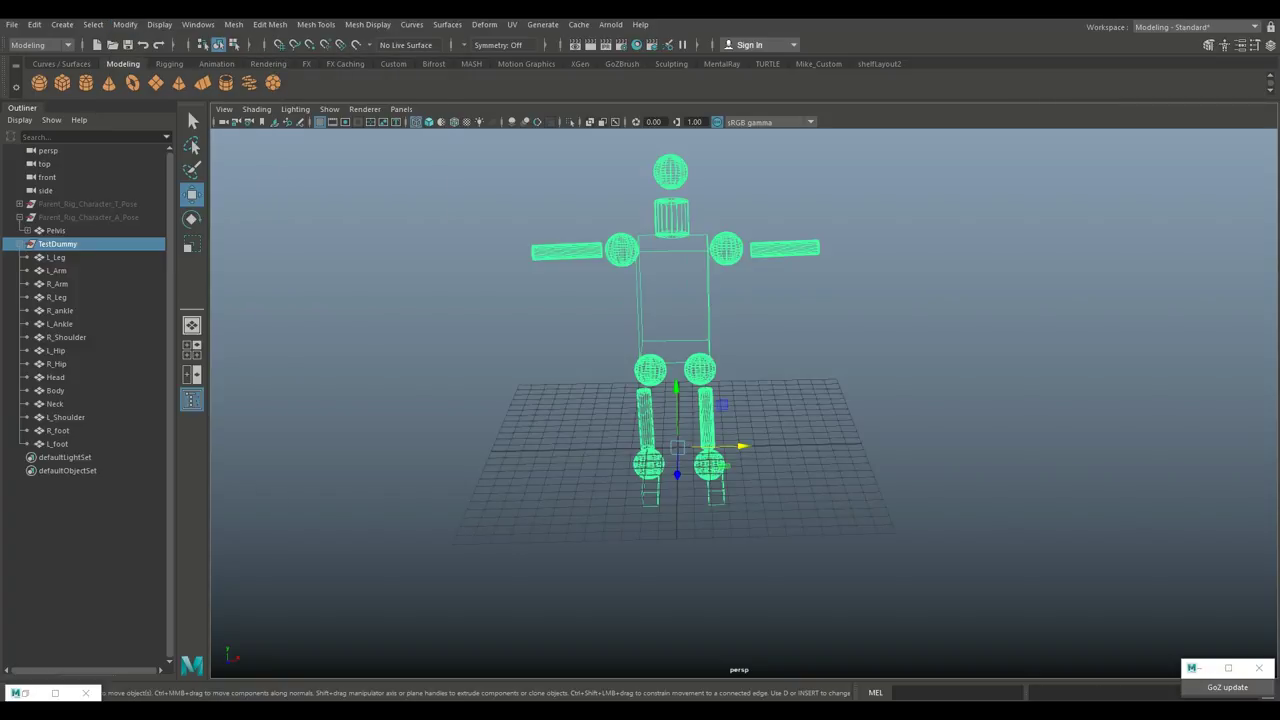
alt+middle_drag(700, 380, 611, 462)
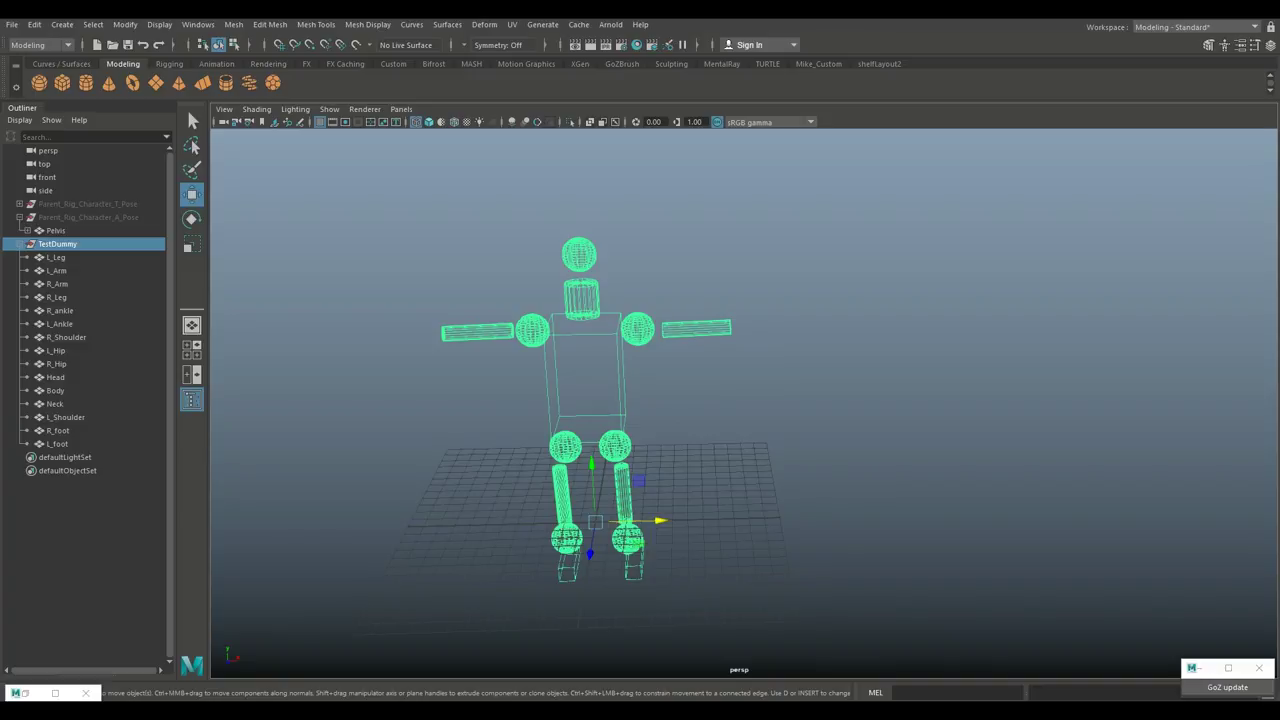
click(697, 328)
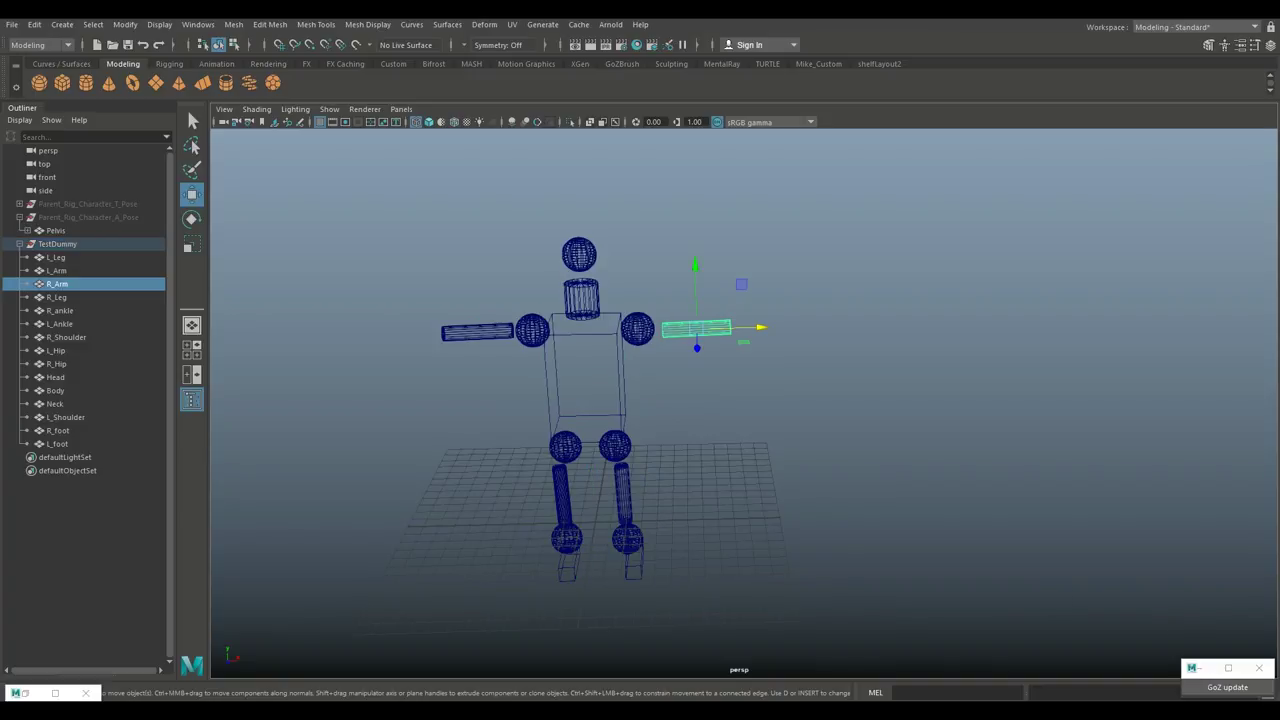
key(ctrl+a)
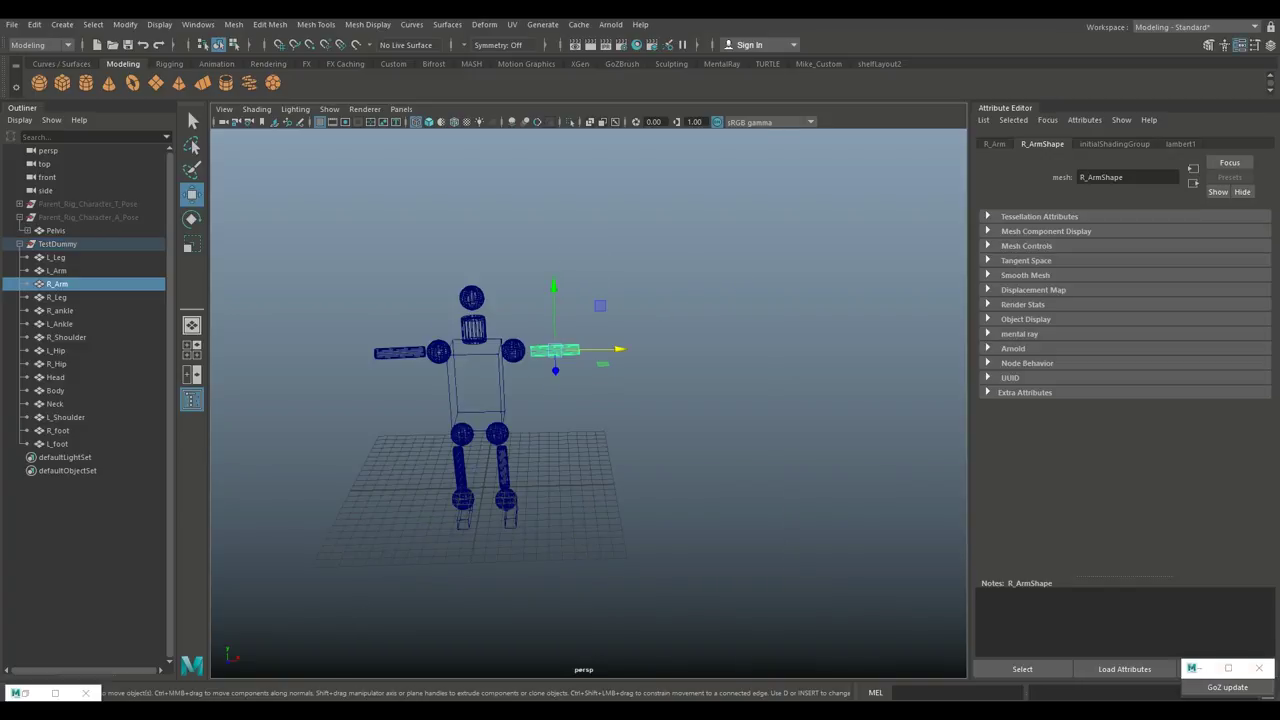
- Move the R_Arm cylinder up about 4.2 units and return it by setting its Translate Y to 0
click(994, 144)
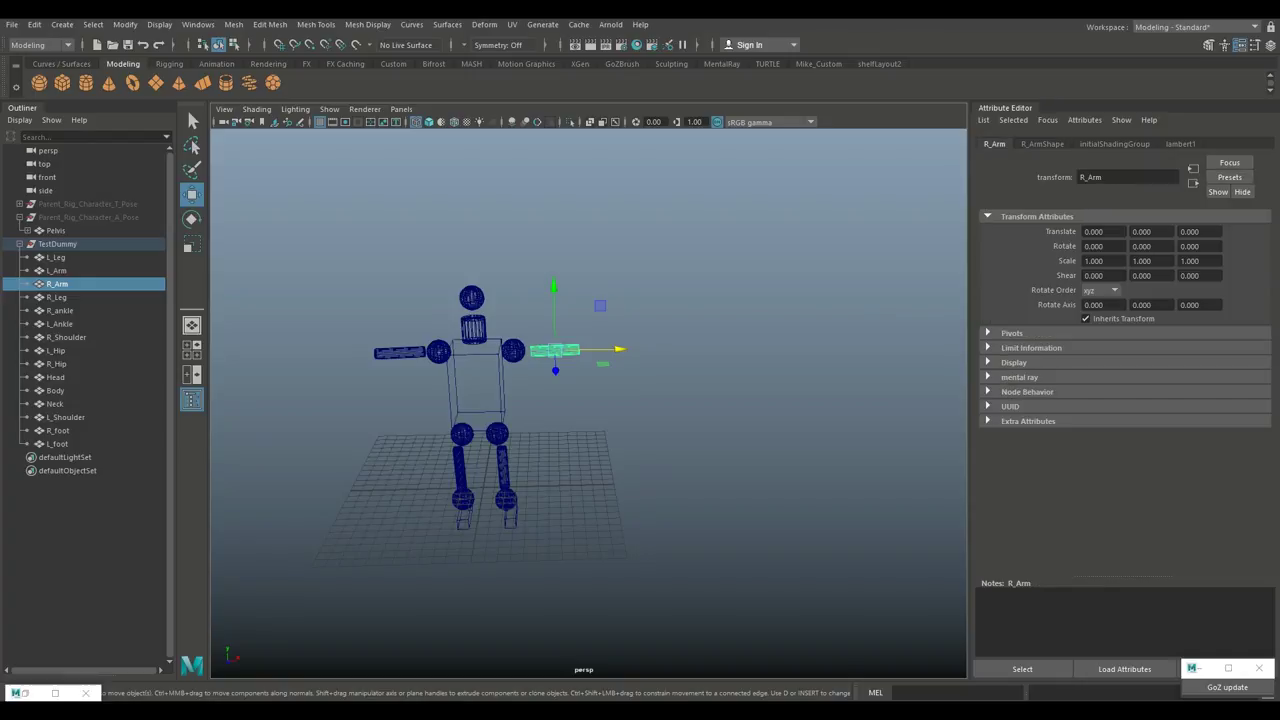
drag(553, 290, 552, 238)
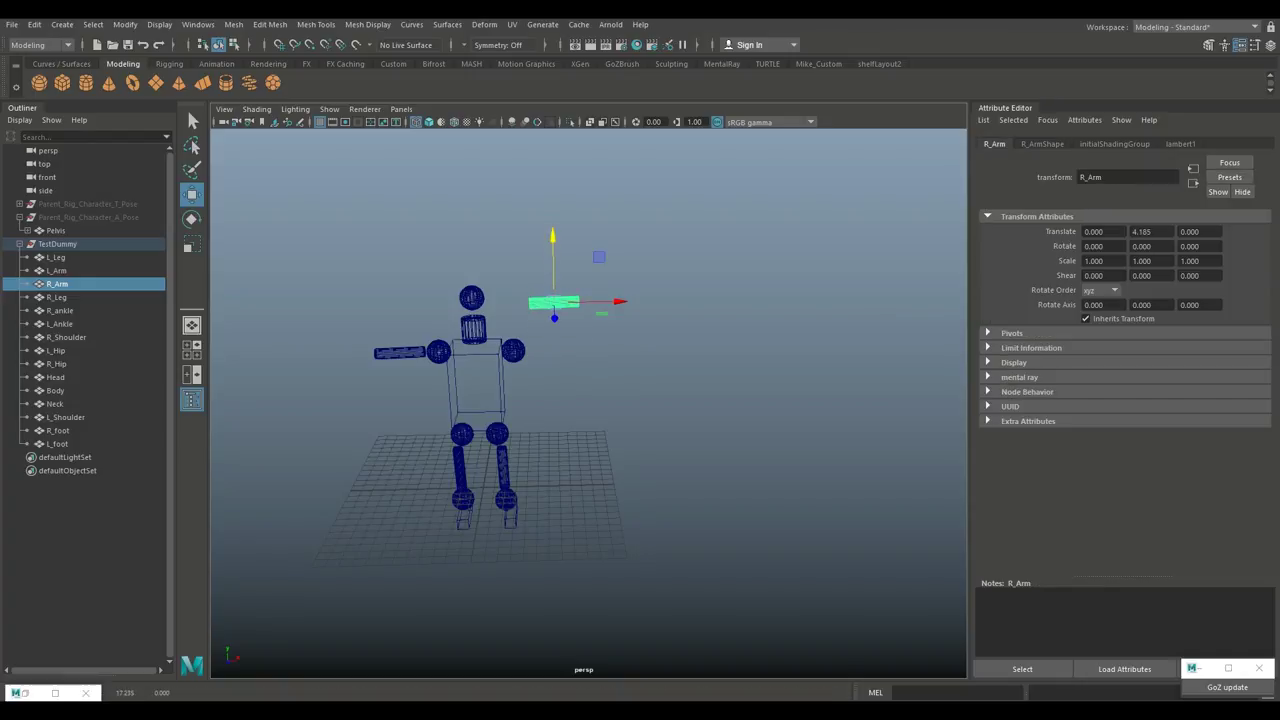
double_click(1142, 232)
text(0)
key(Return)
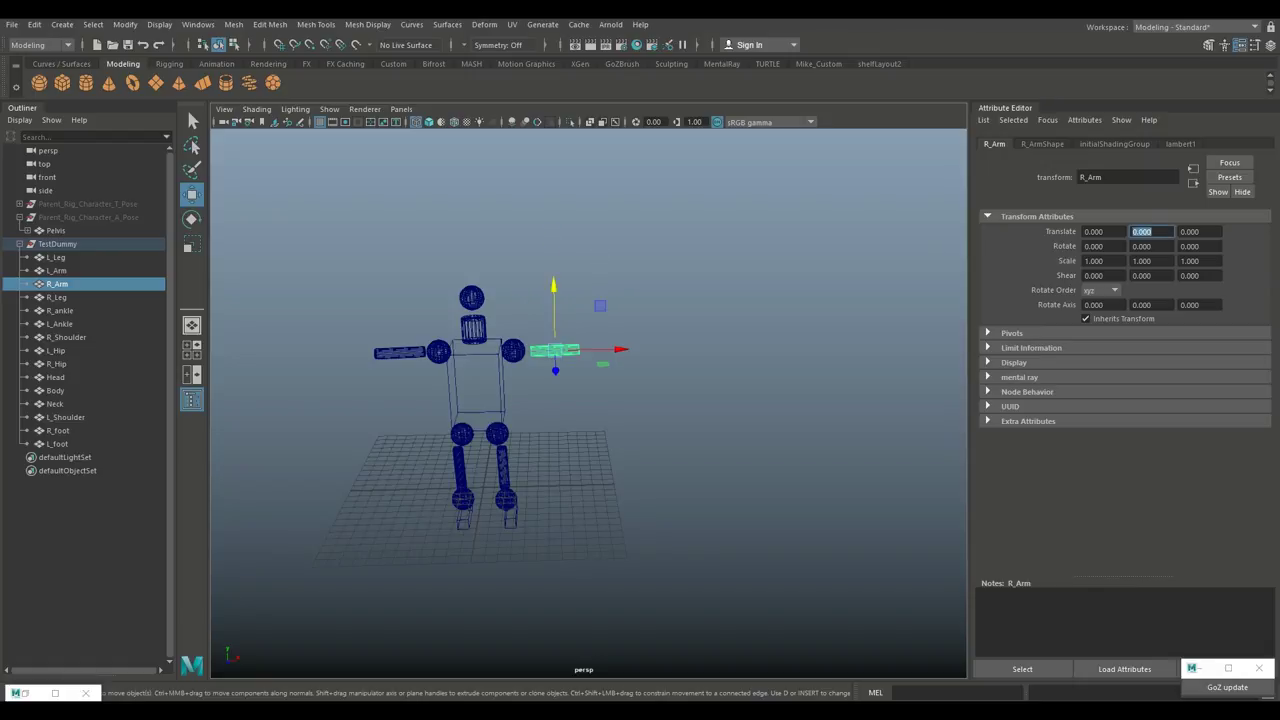
- Close the Attribute Editor and frame the whole dummy in the widened perspective view
scroll(588, 403, down, 5)
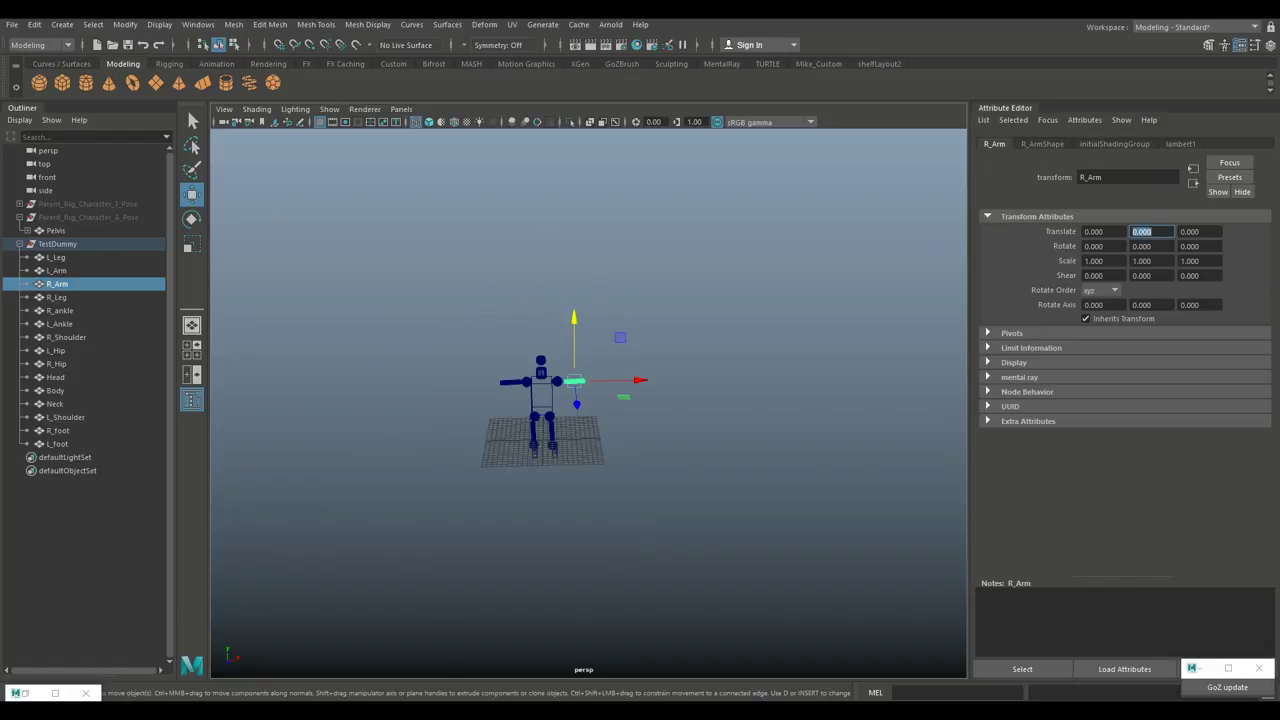
alt+middle_drag(574, 400, 638, 398)
click(1240, 45)
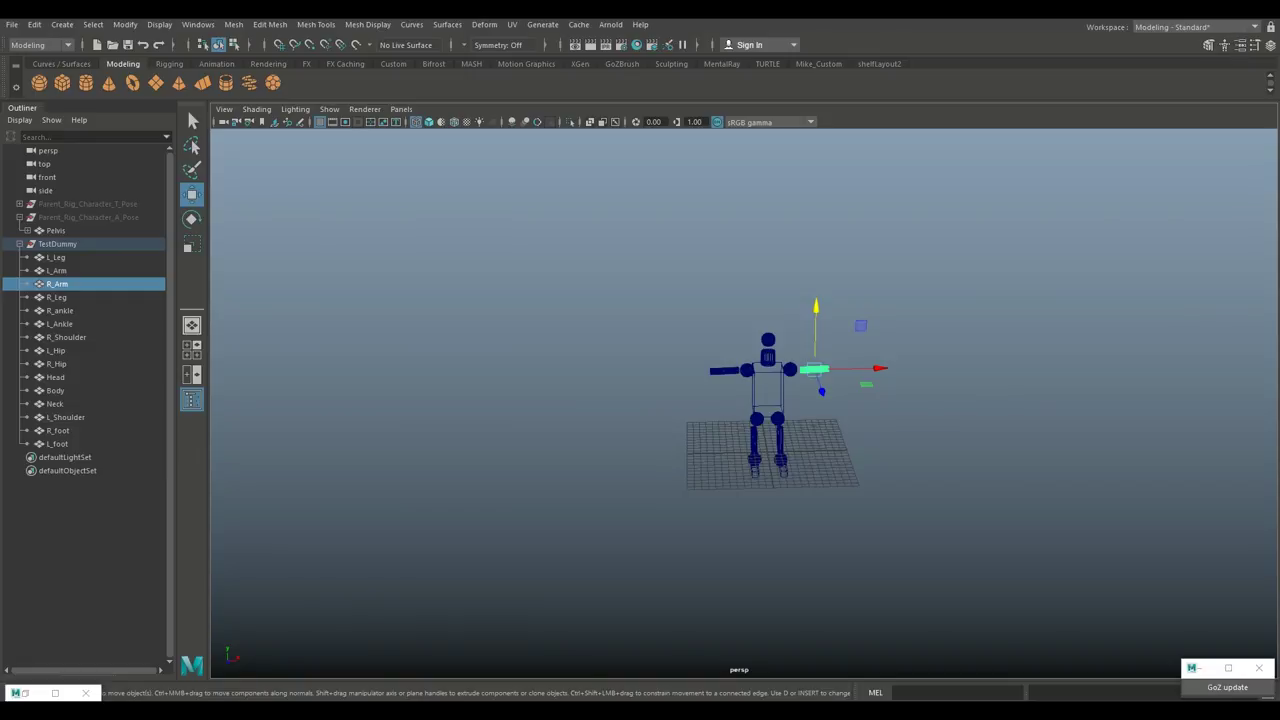
mouse_move(768, 388)
alt+middle_down()
mouse_move(657, 391)
mouse_move(704, 360)
mouse_move(770, 367)
alt+middle_up()
scroll(657, 391, up, 6)
scroll(770, 367, down, 3)
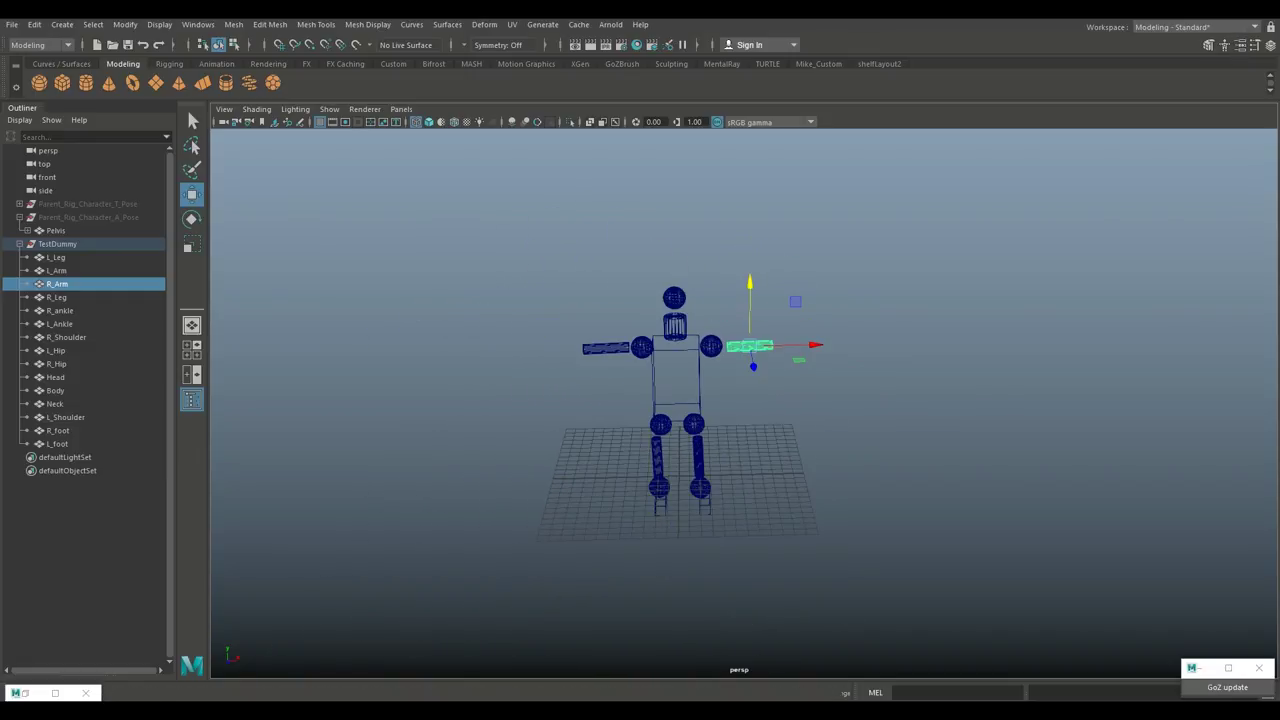
- Create a NURBS circle at the origin and scale it up uniformly until it widely surrounds the dummy's legs
click(62, 24)
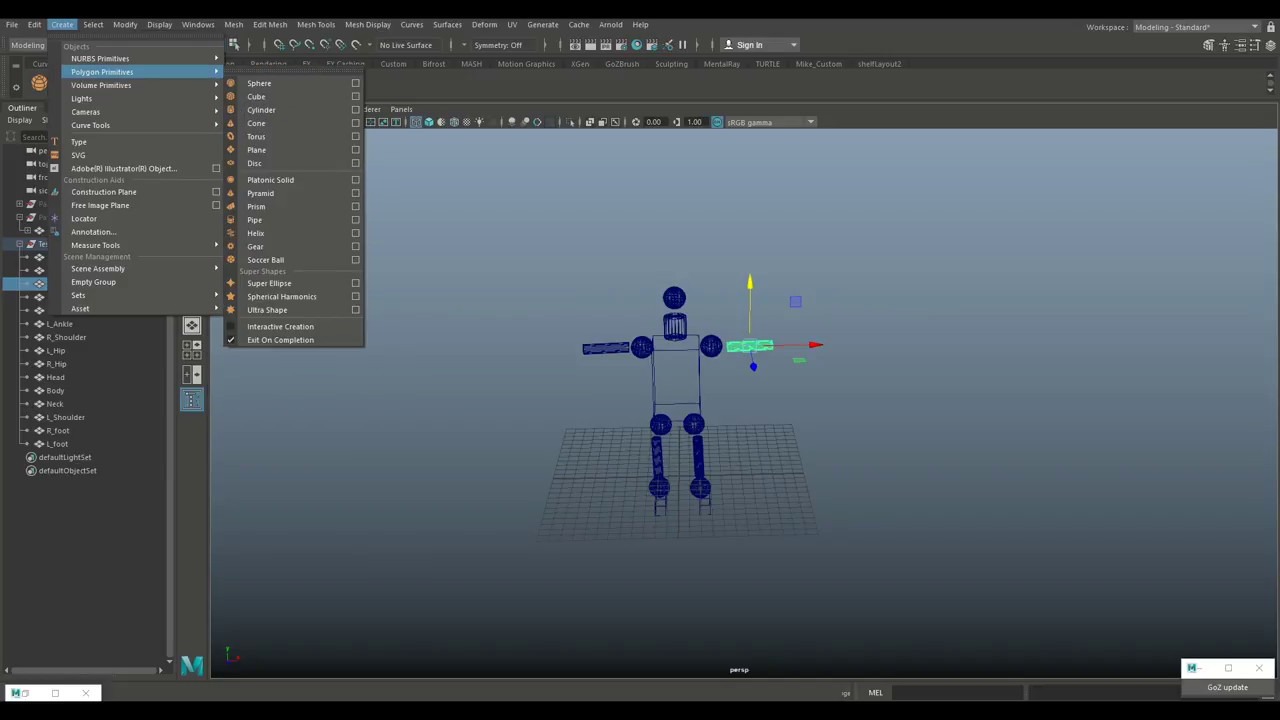
mouse_move(130, 59)
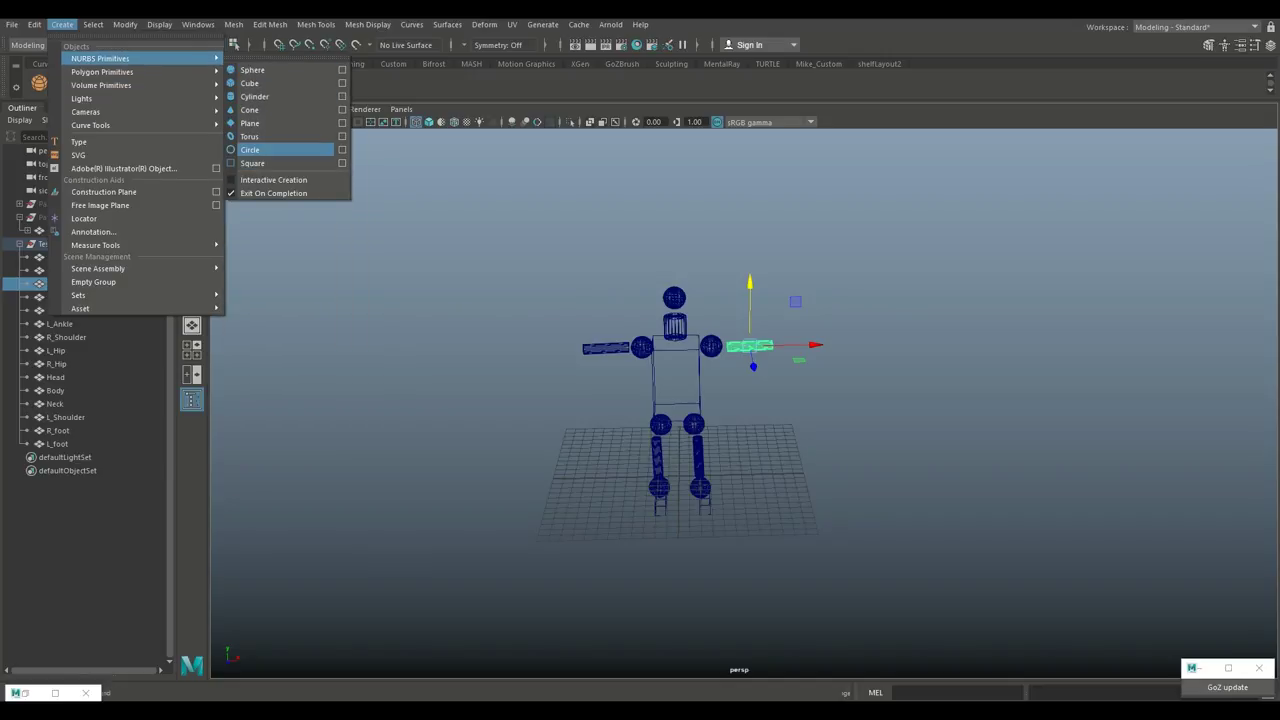
click(250, 149)
key(r)
drag(679, 476, 1235, 474)
alt+drag(620, 405, 775, 338)
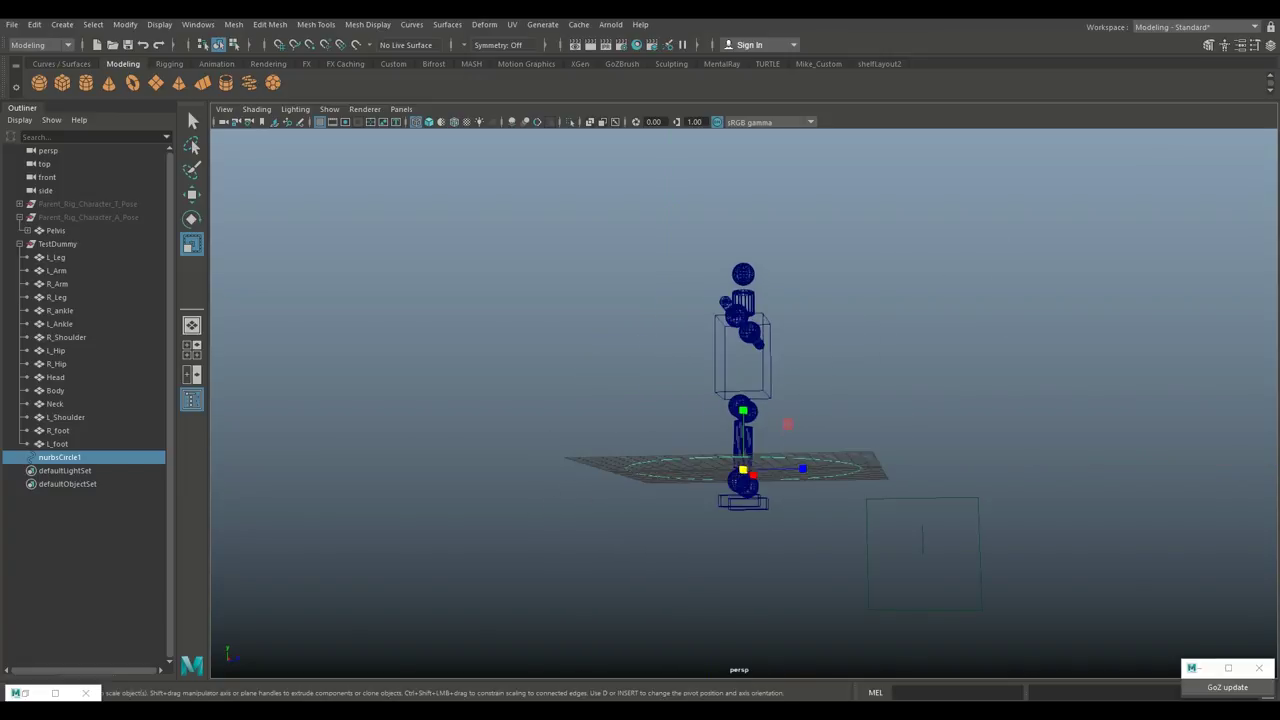
- Lower the NURBS circle to just below the dummy's feet and hide the grid
key(w)
drag(743, 405, 743, 453)
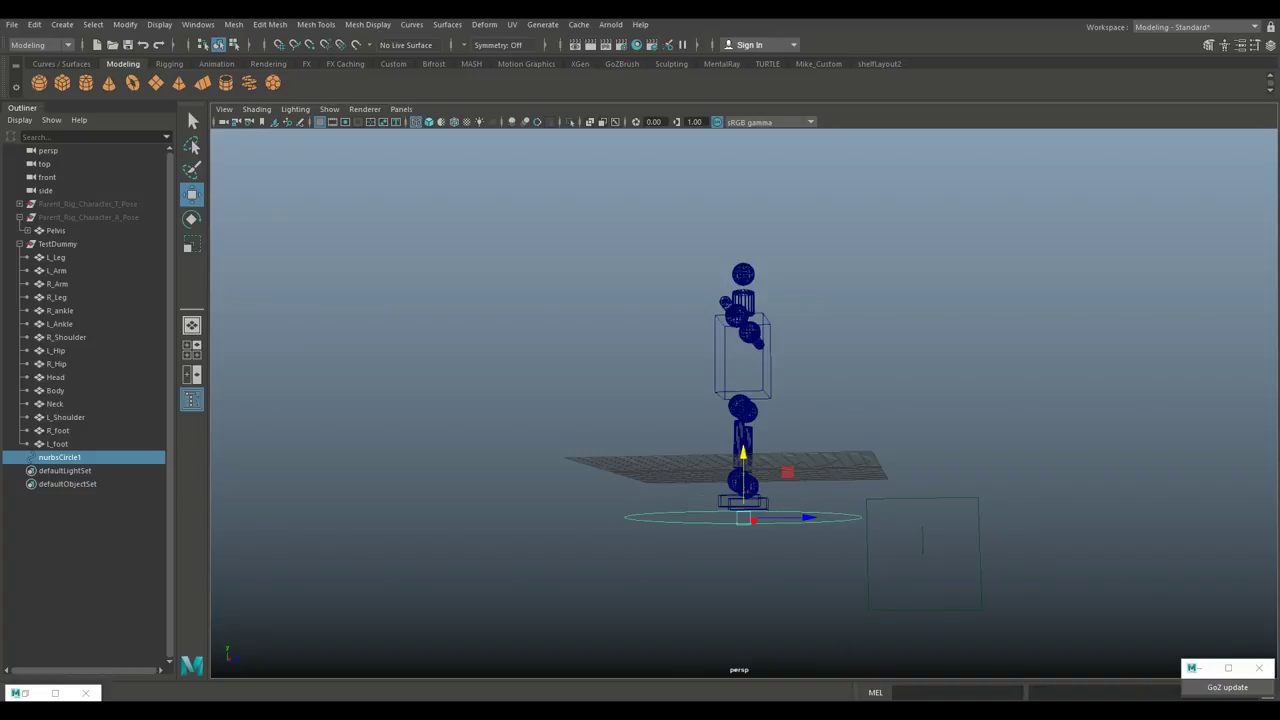
click(159, 25)
click(178, 58)
scroll(743, 400, down, 2)
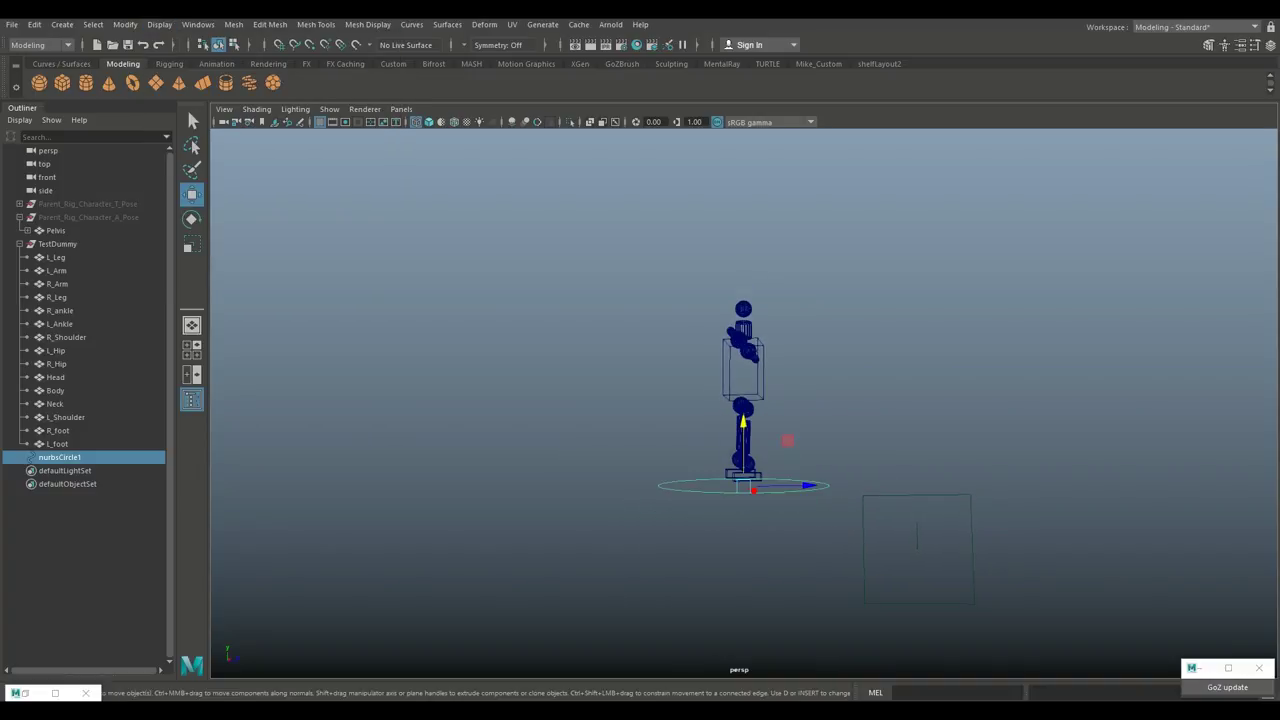
alt+drag(743, 400, 516, 405)
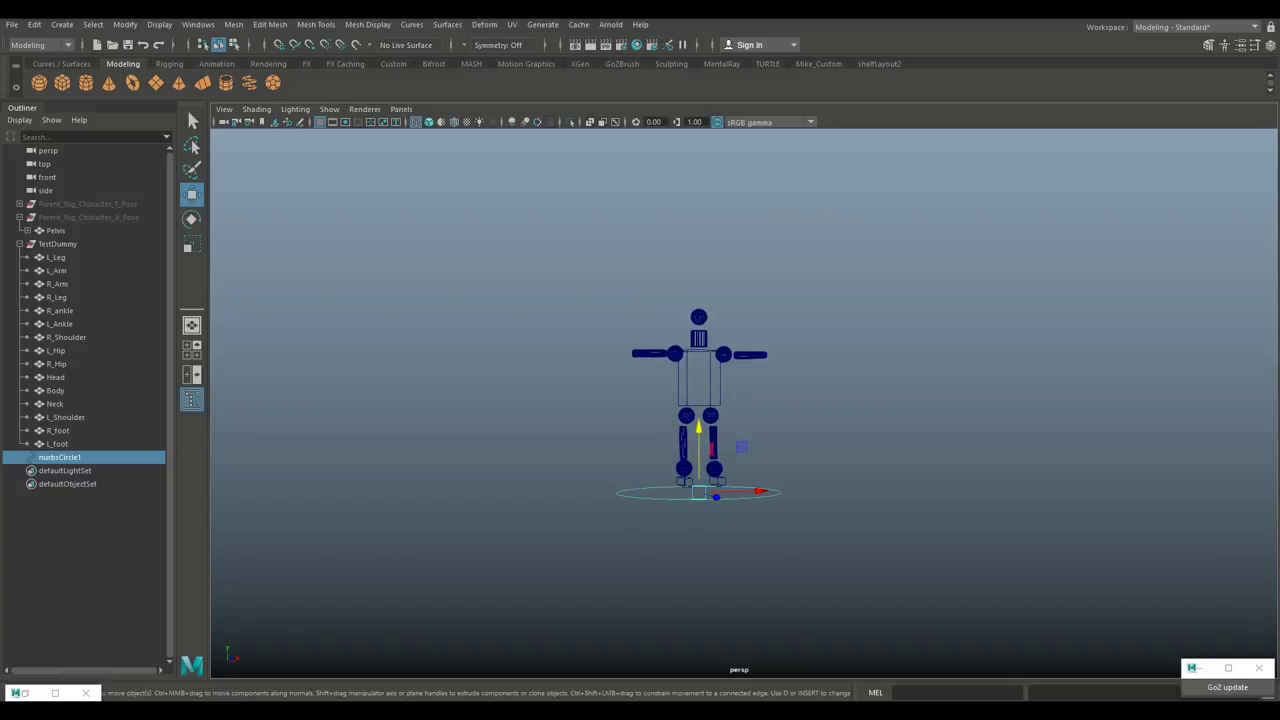
- Fine-tune the NURBS circle's height in the perspective and front views so it lies level with the soles of the feet
drag(741, 447, 741, 437)
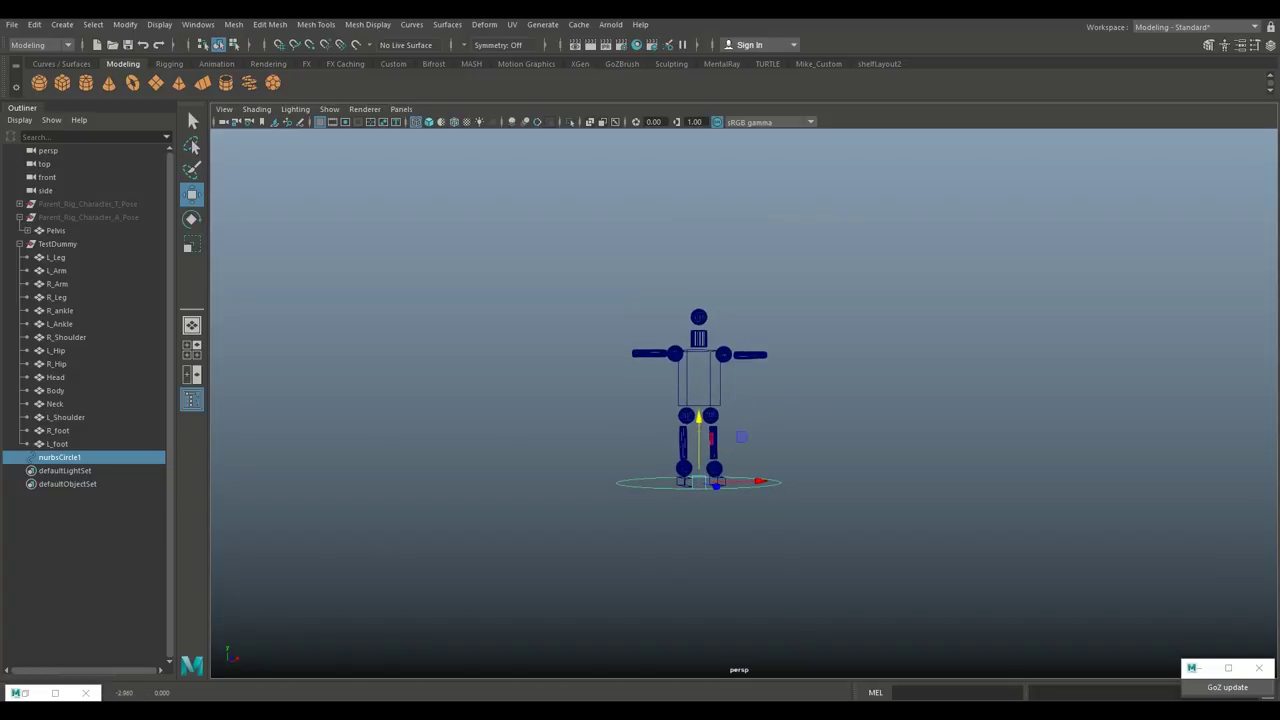
click(192, 350)
key(space)
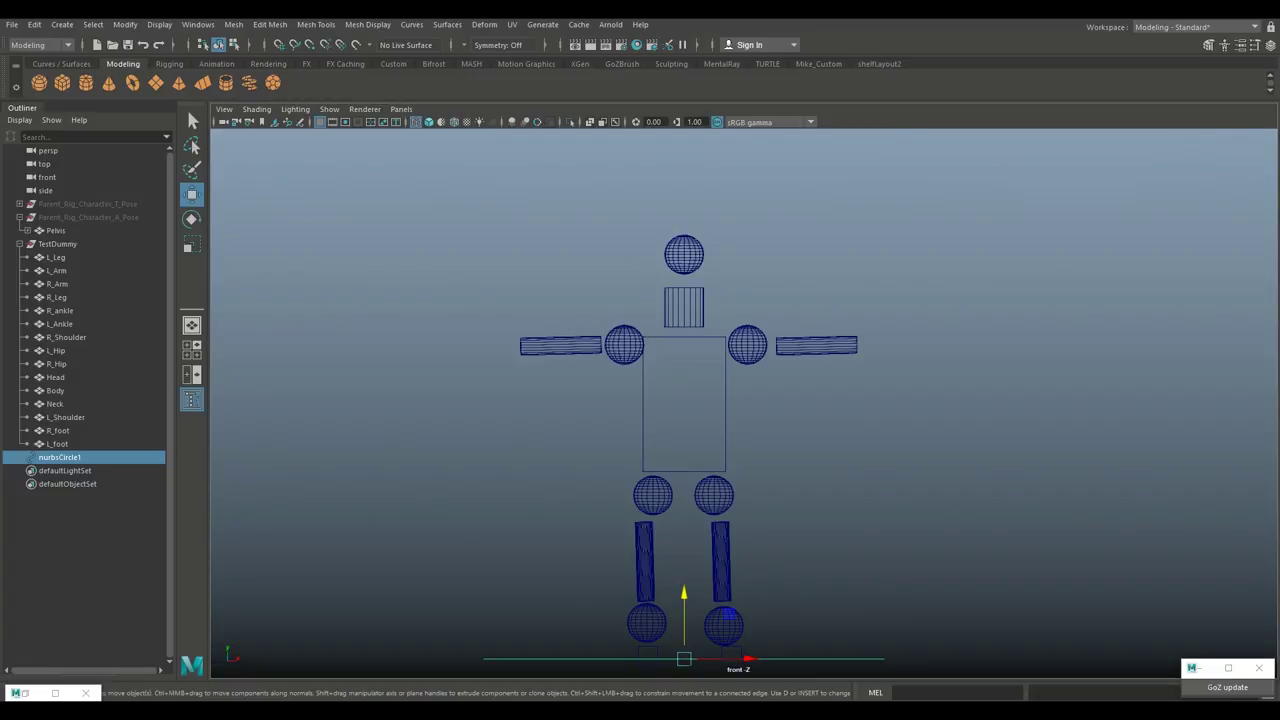
alt+middle_drag(728, 613, 675, 447)
drag(631, 429, 631, 438)
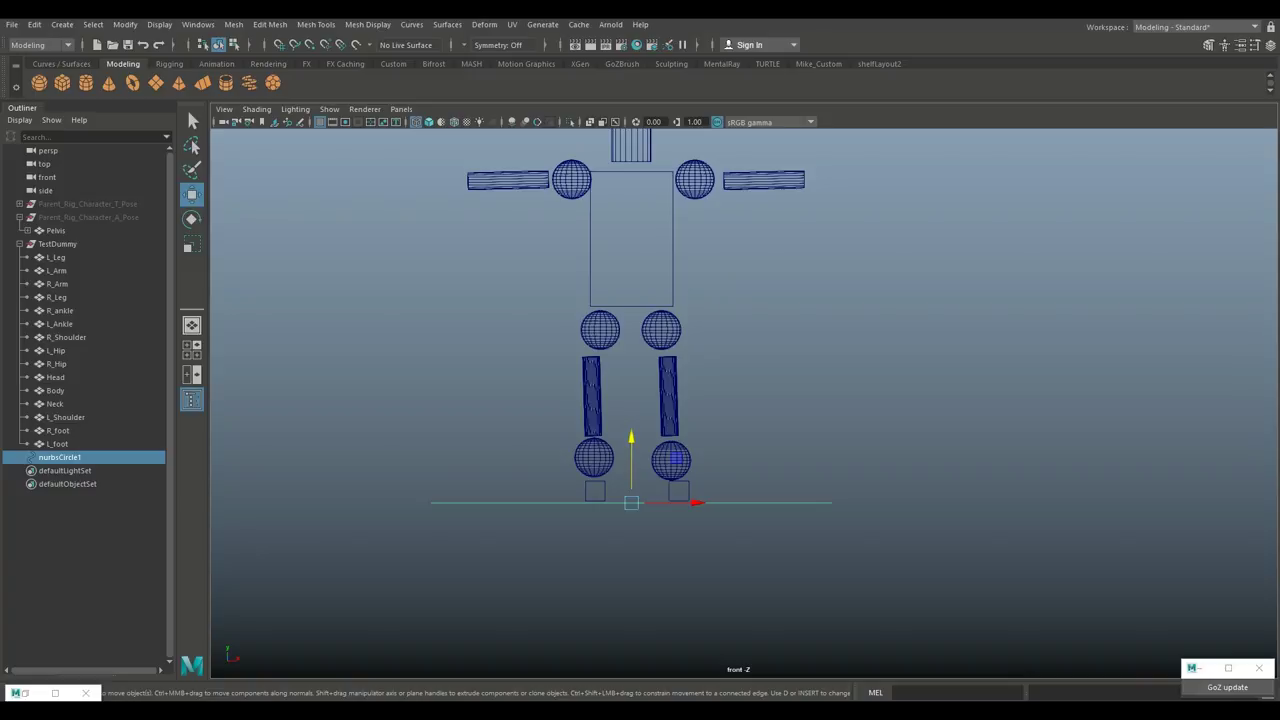
click(192, 350)
key(space)
alt+middle_drag(700, 440, 612, 432)
alt+drag(612, 432, 648, 474)
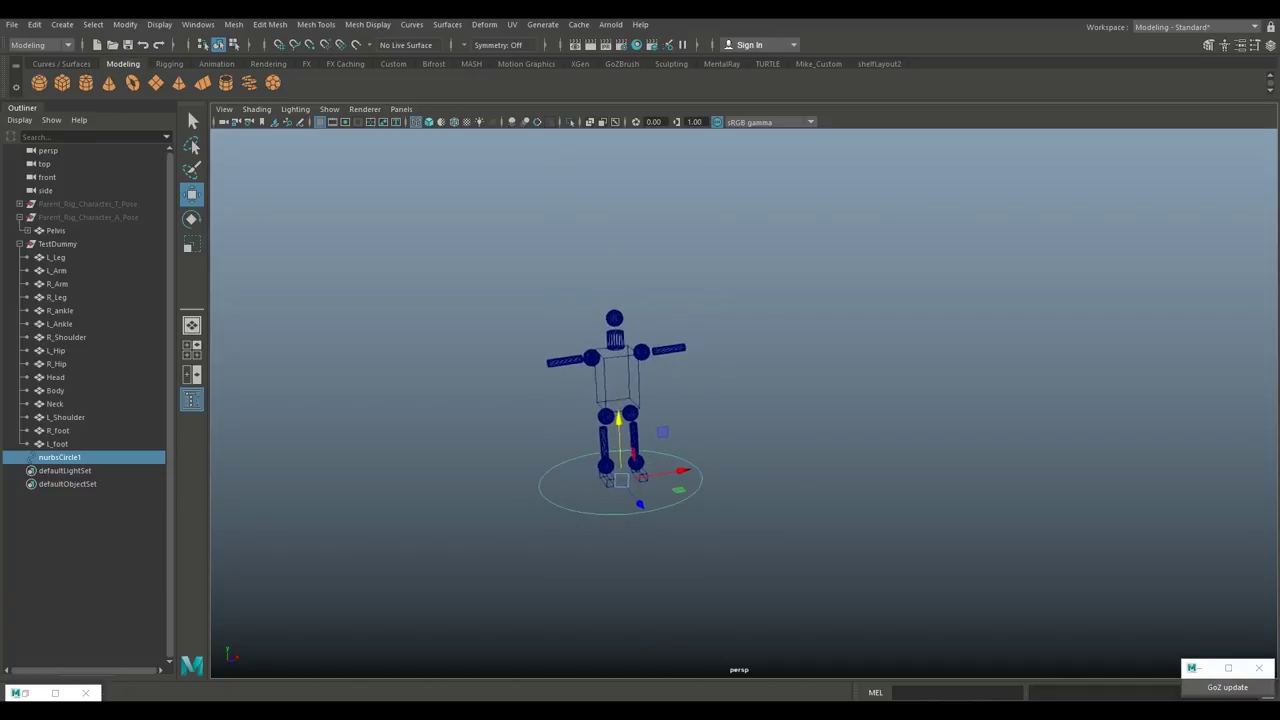
alt+middle_drag(648, 474, 737, 439)
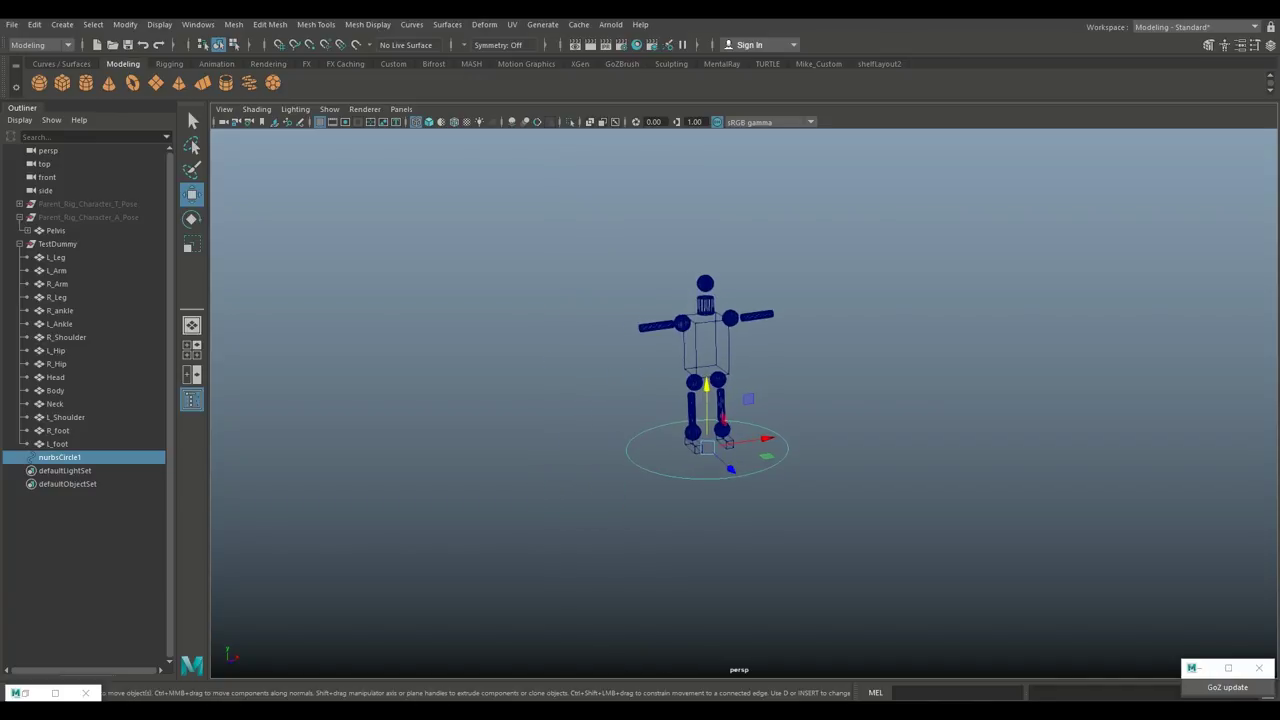
- Parent the TestDummy group to the NURBS circle
click(58, 244)
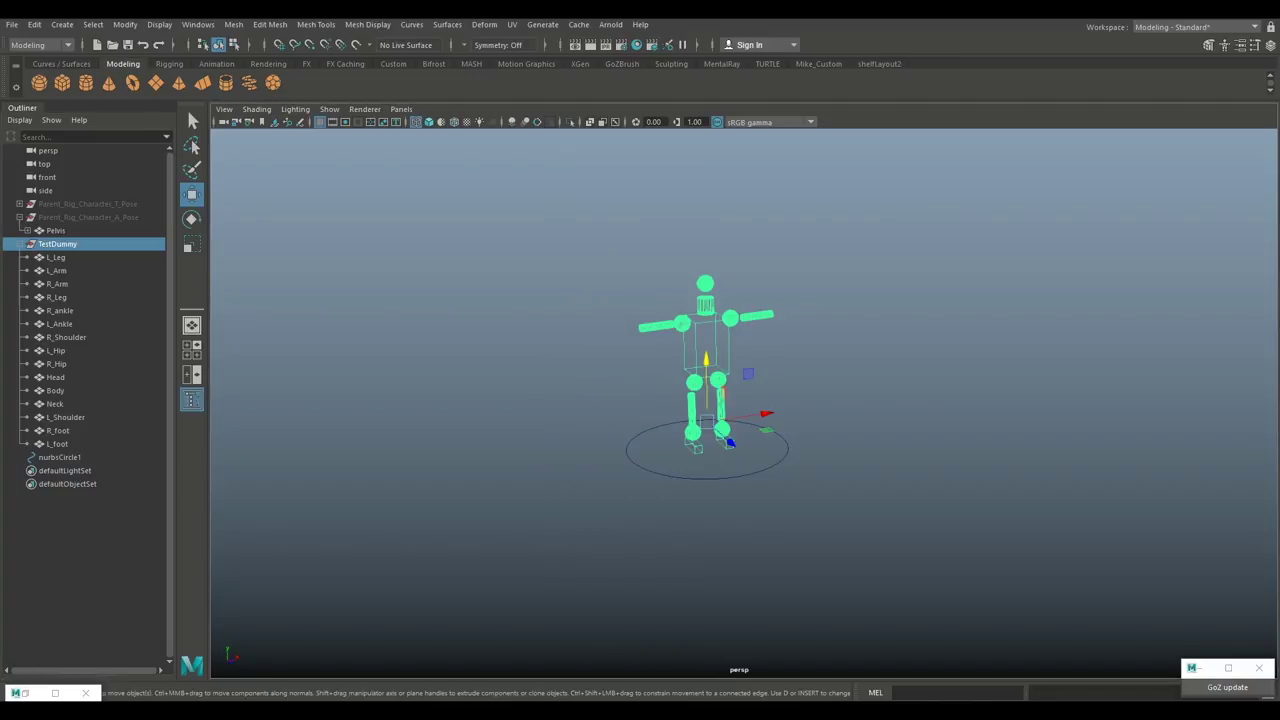
shift+click(641, 467)
scroll(706, 400, up, 3)
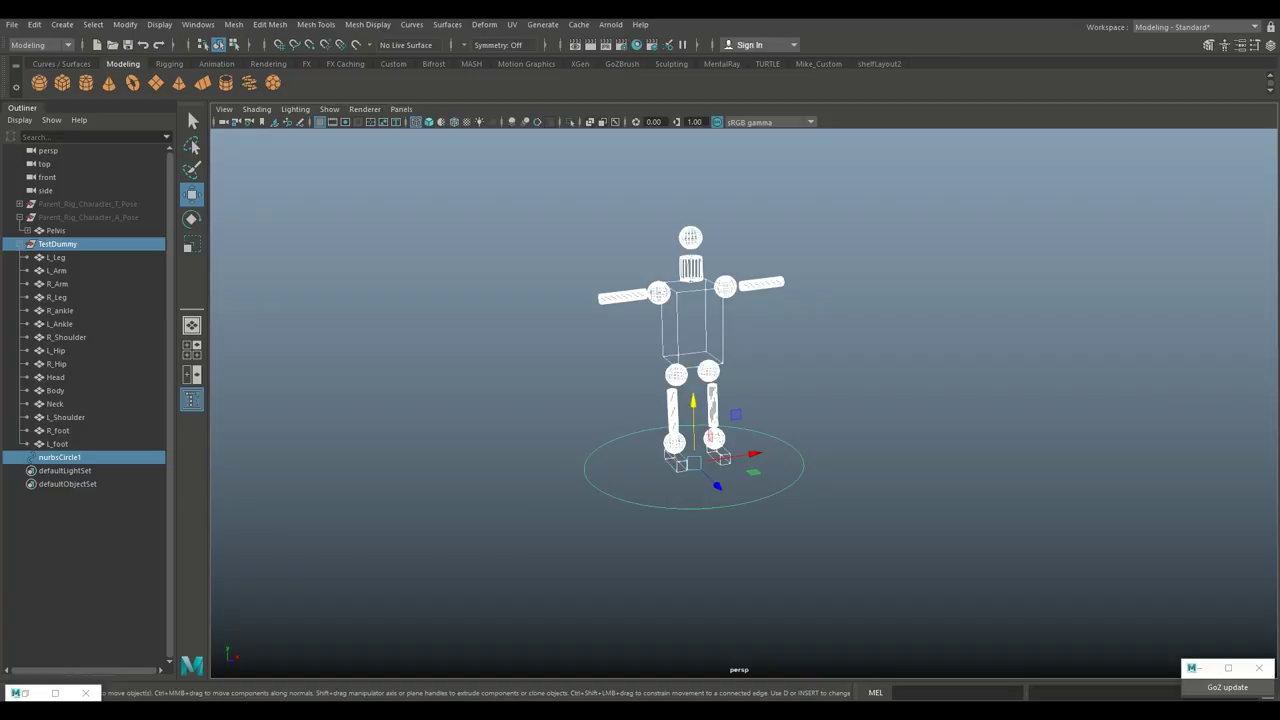
key(p)
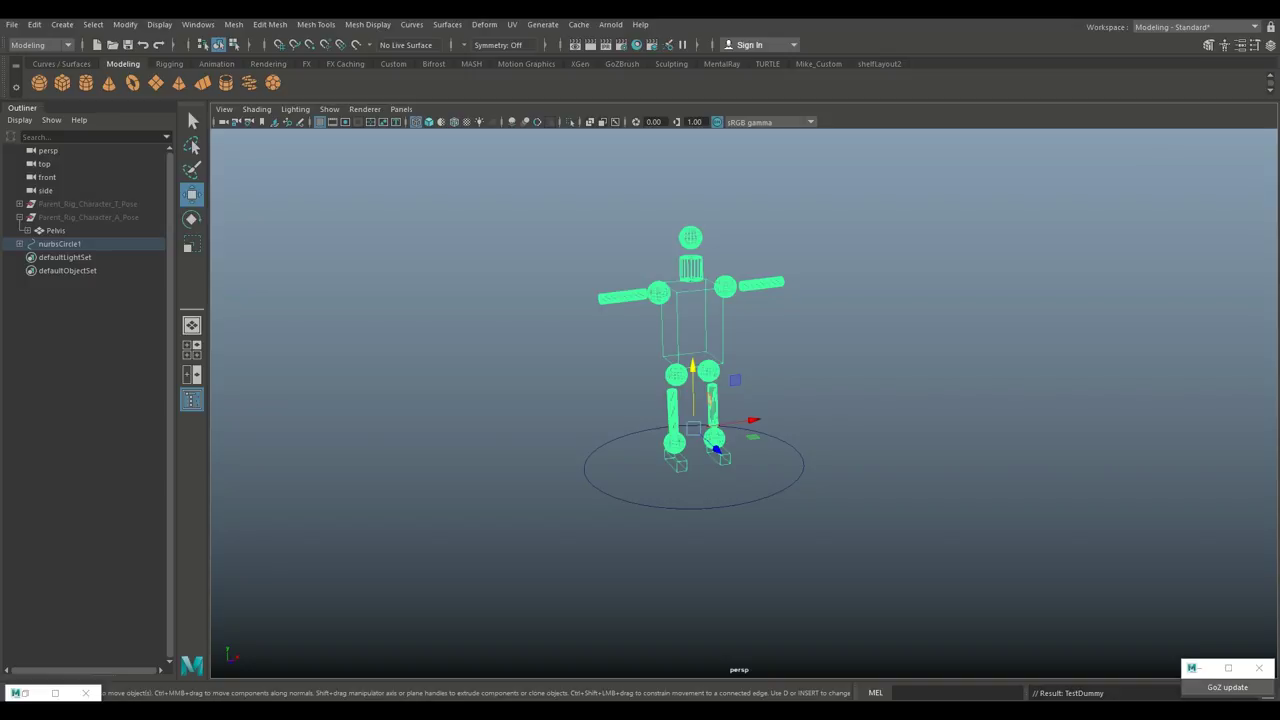
- Move the NURBS circle to test that the dummy follows it, and undo the move
click(59, 244)
drag(694, 463, 702, 488)
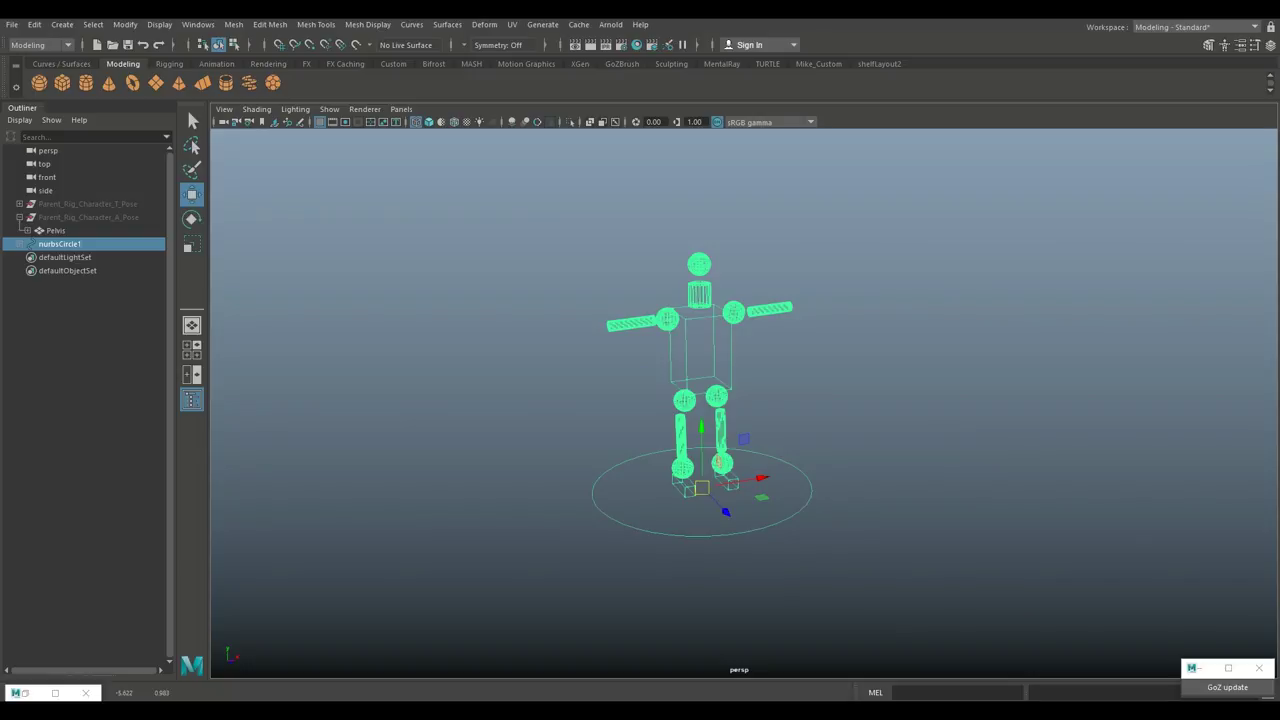
key(ctrl+z)
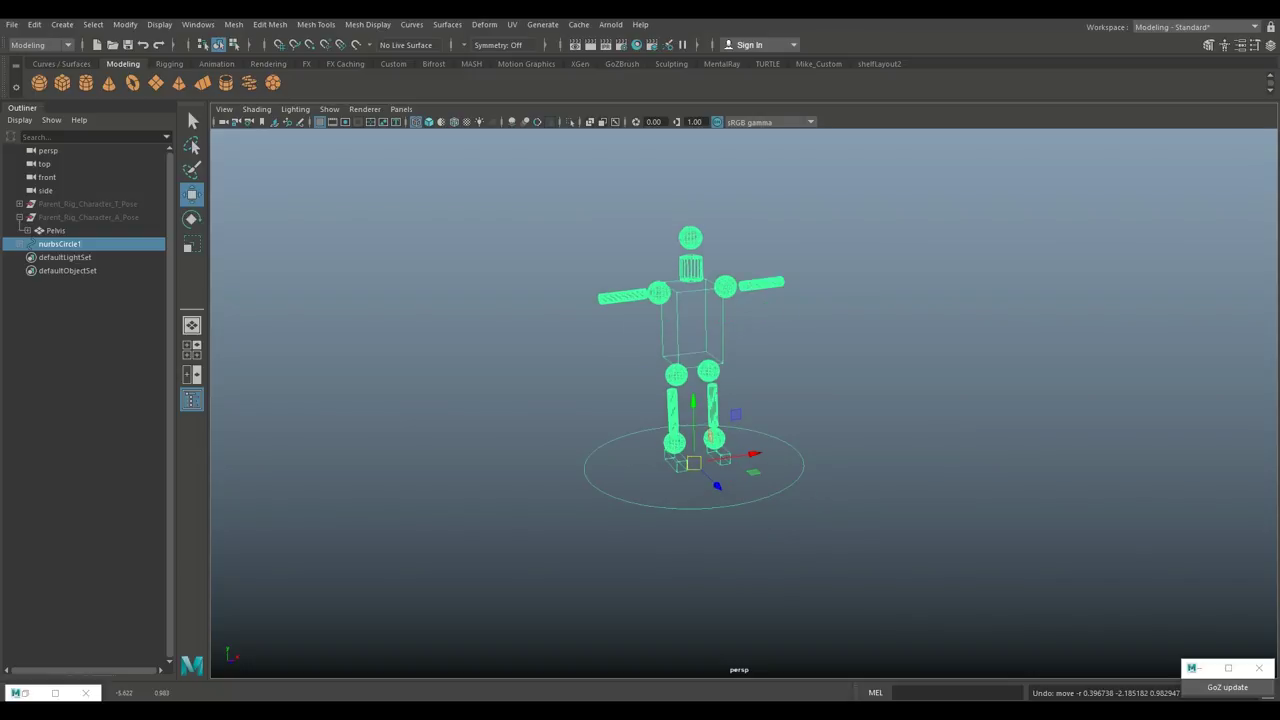
- Examine the dummy's lower body by selecting the ankle, foot, leg and hip parts in turn
scroll(711, 437, up, 3)
scroll(711, 437, down, 3)
alt+drag(711, 437, 658, 428)
scroll(658, 428, up, 2)
mouse_move(658, 428)
alt+middle_down()
mouse_move(602, 472)
mouse_move(645, 432)
alt+middle_up()
scroll(602, 472, up, 2)
click(645, 432)
scroll(645, 432, up, 2)
mouse_move(645, 432)
alt+mouse_down()
mouse_move(665, 432)
mouse_move(624, 428)
alt+mouse_up()
alt+middle_drag(624, 428, 662, 413)
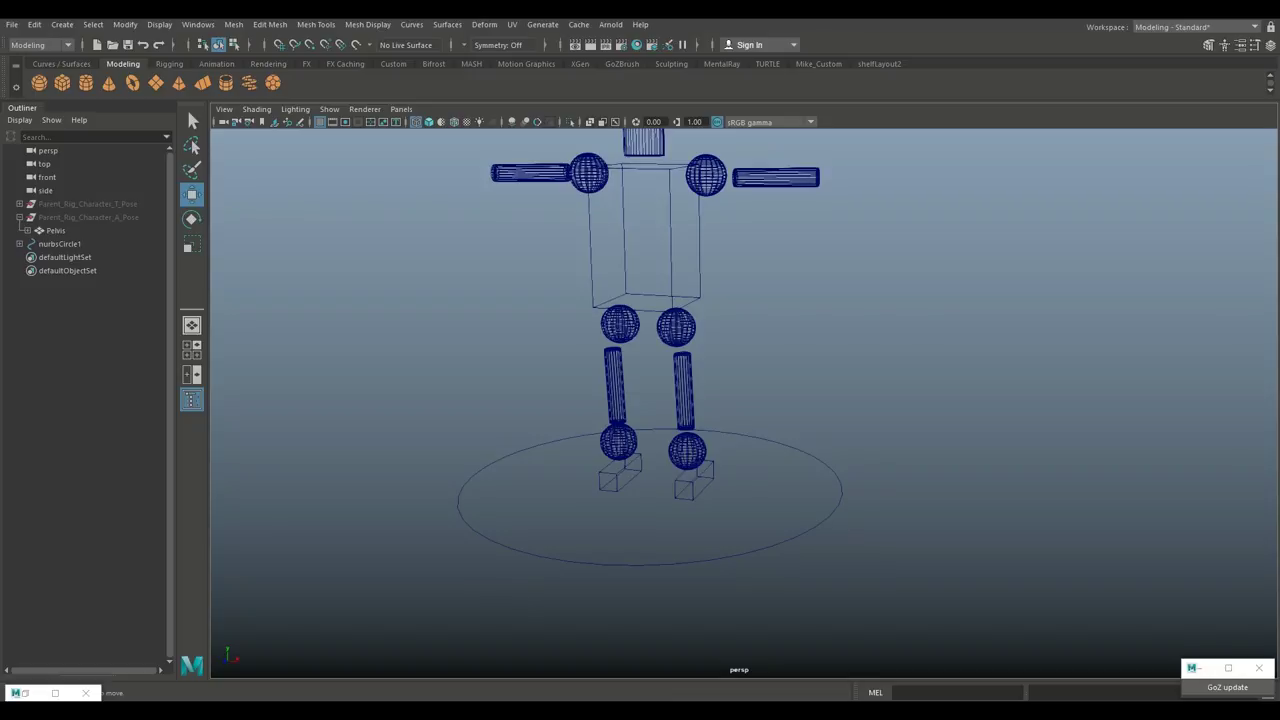
click(687, 451)
scroll(687, 451, up, 3)
click(666, 529)
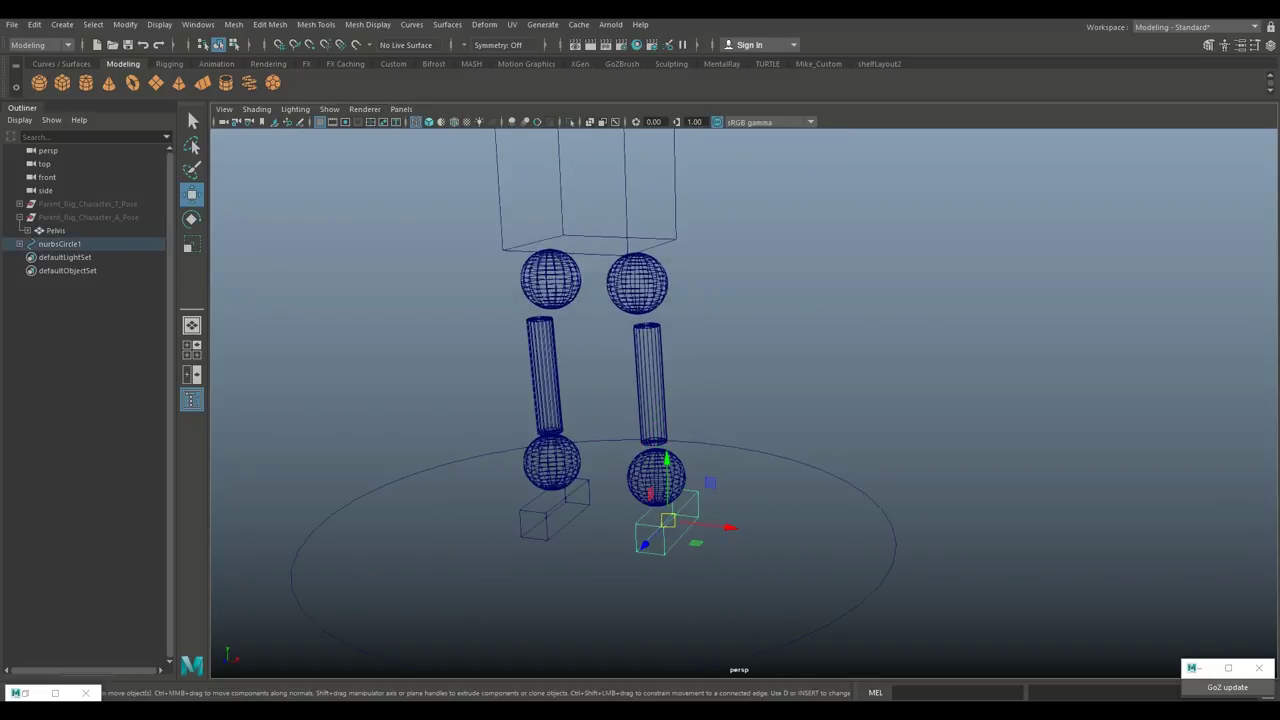
click(600, 410)
click(544, 376)
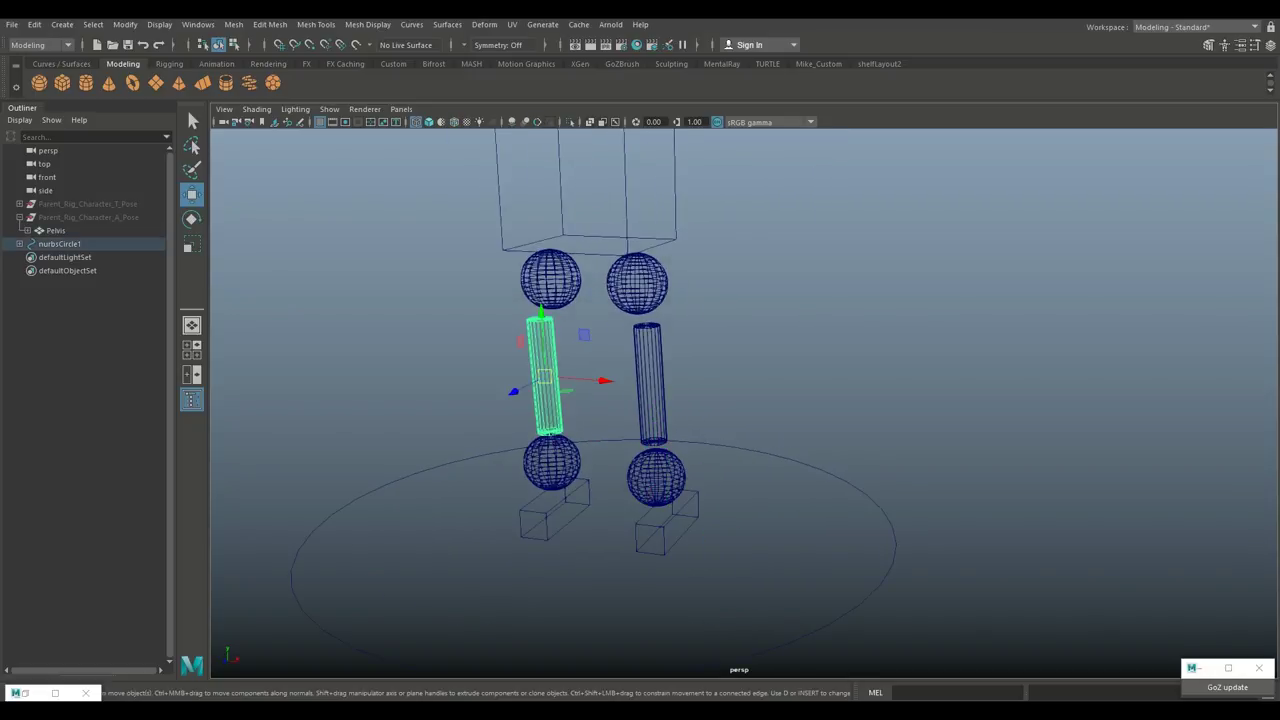
click(551, 280)
alt+middle_drag(551, 280, 554, 396)
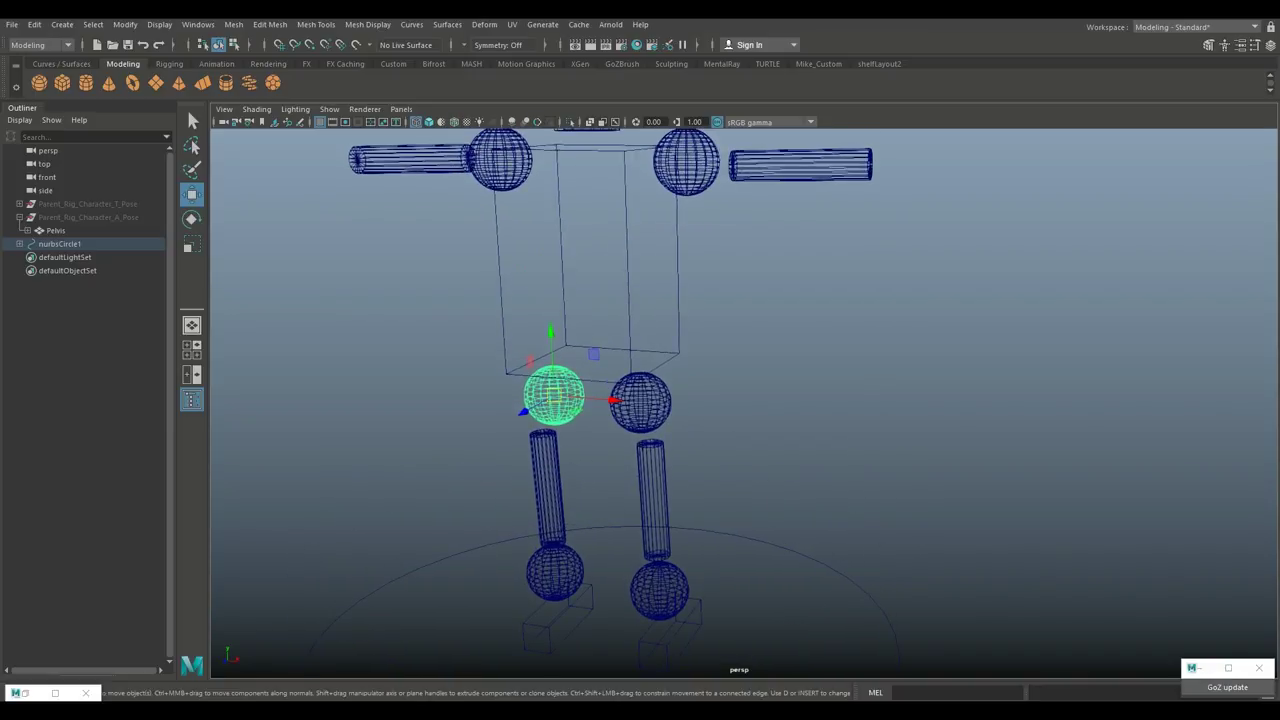
click(640, 402)
scroll(720, 405, down, 4)
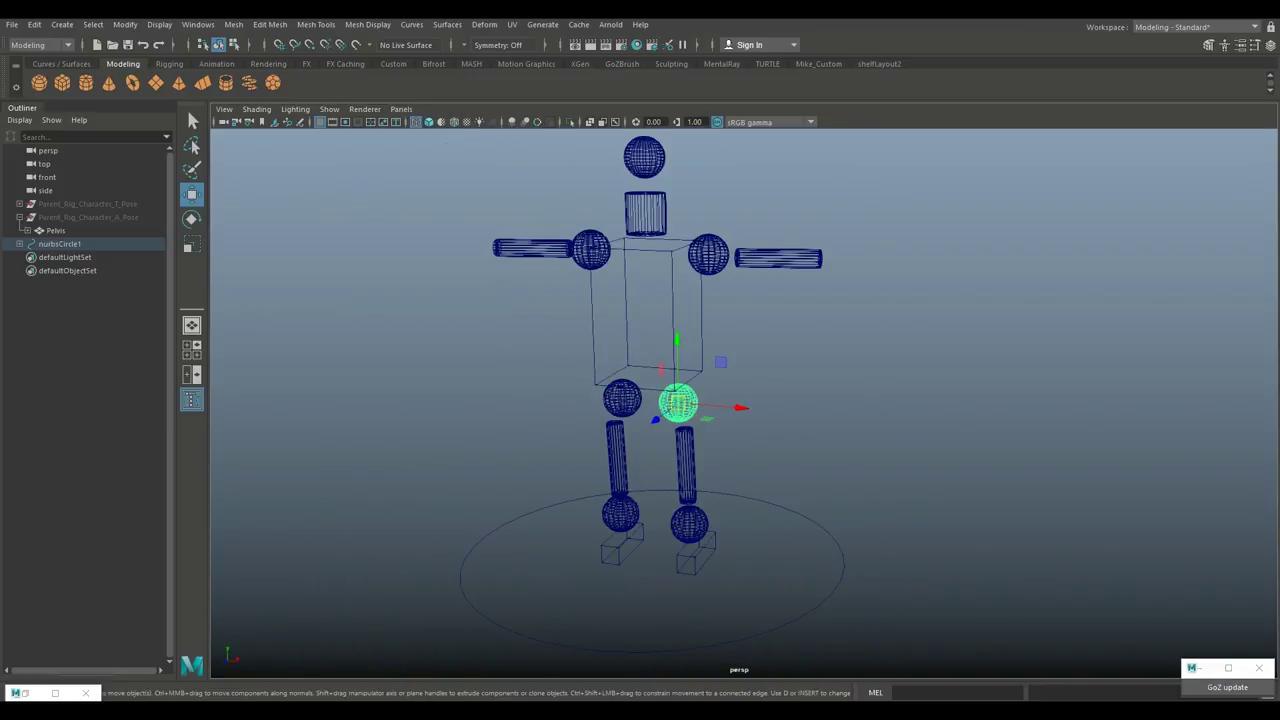
alt+middle_drag(720, 405, 671, 440)
alt+drag(671, 440, 645, 432)
alt+middle_drag(645, 432, 653, 338)
alt+right_drag(653, 338, 715, 340)
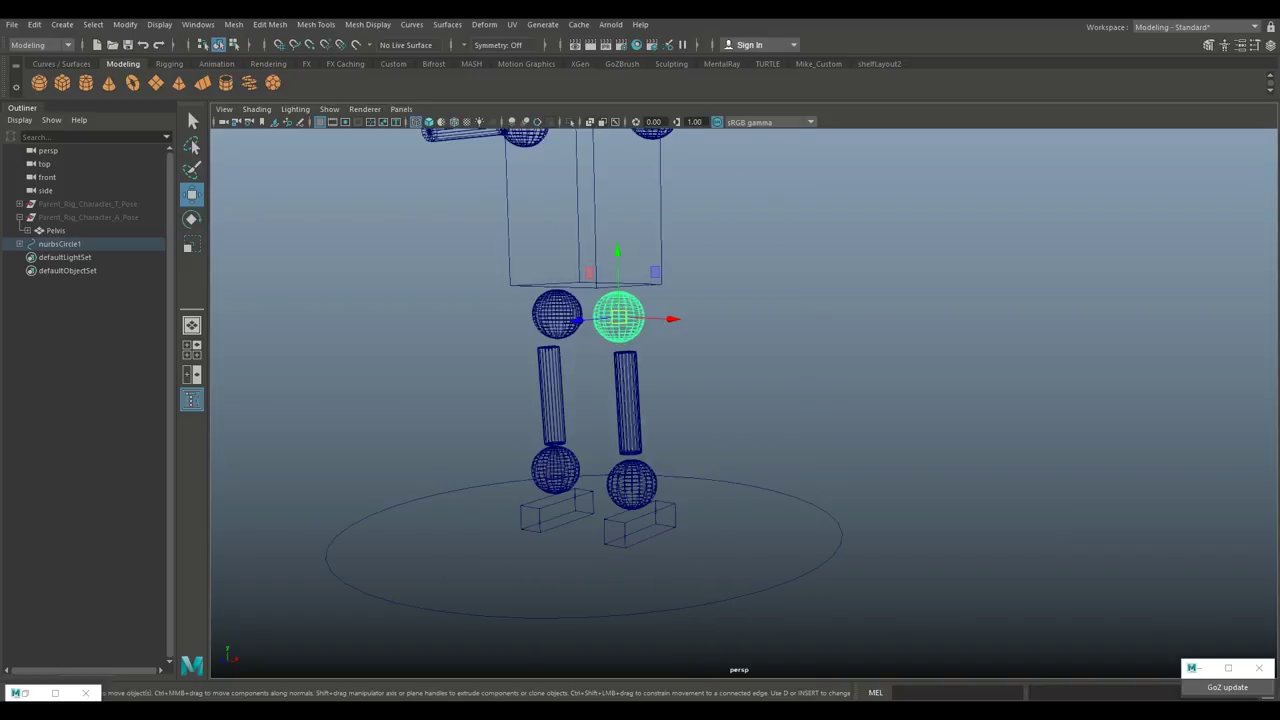
- Expand the NURBS circle and the TestDummy group in the Outliner and parent R_foot to R_ankle
click(19, 244)
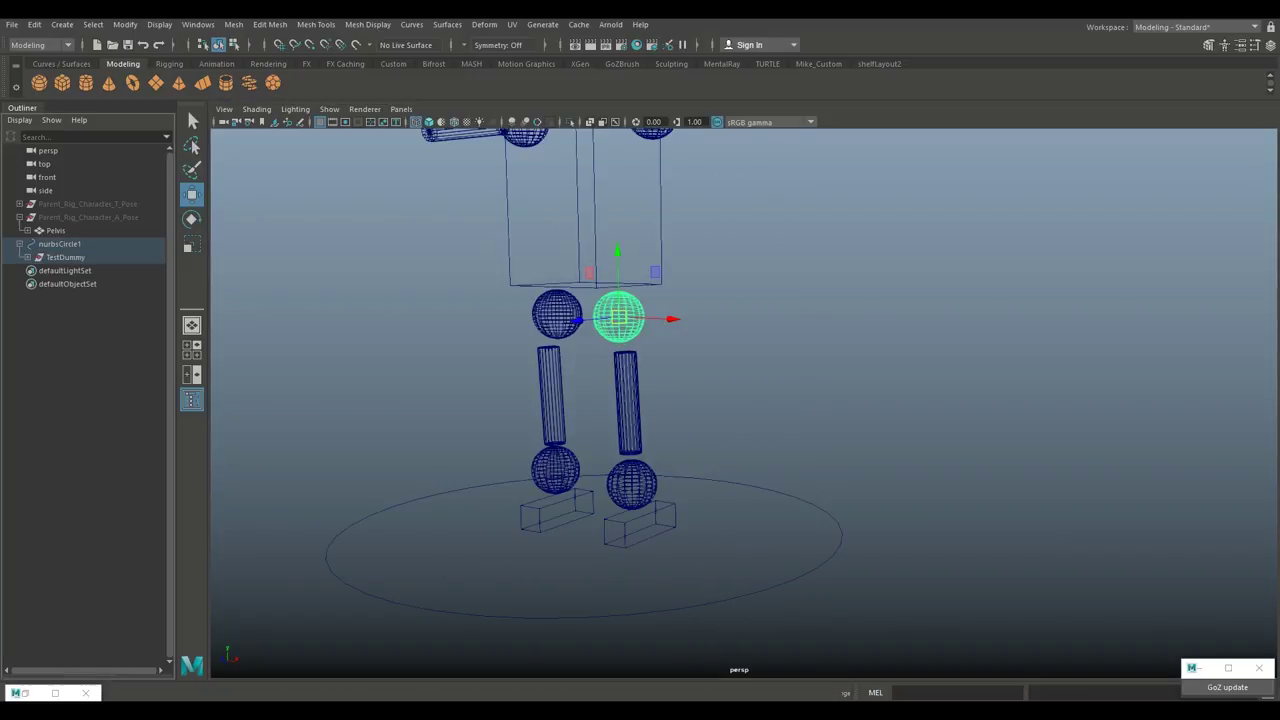
click(27, 257)
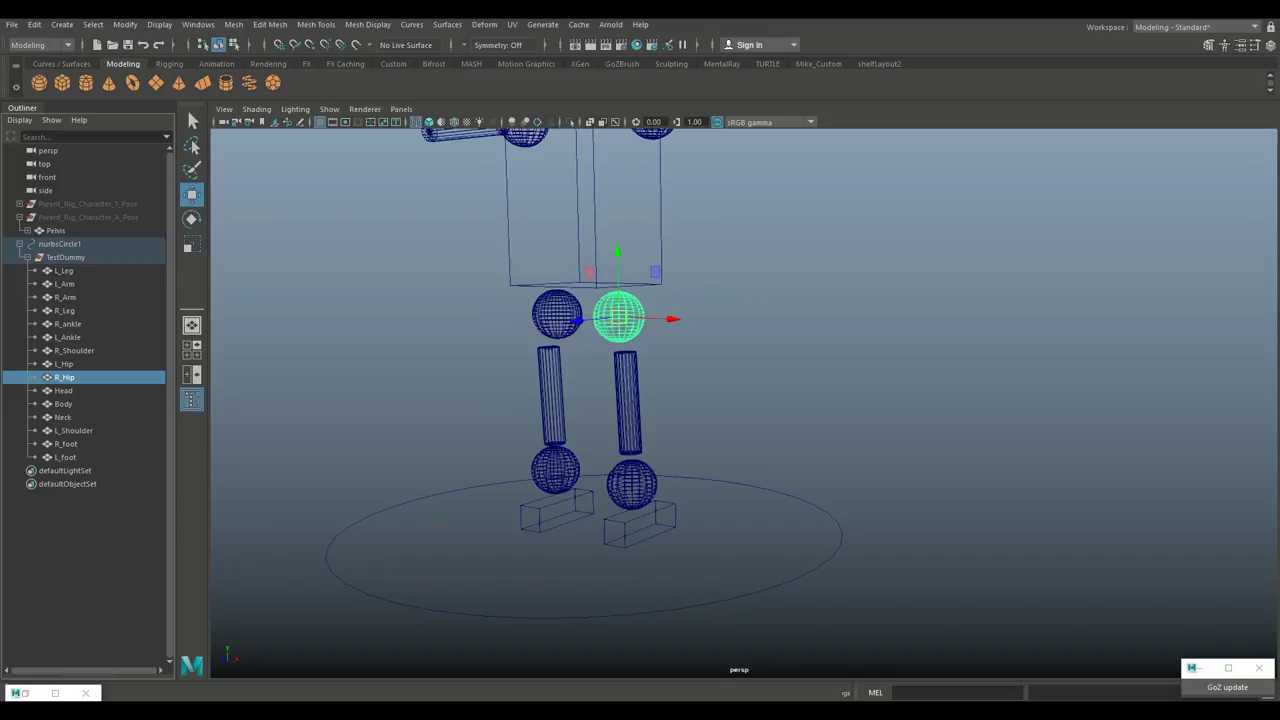
click(622, 538)
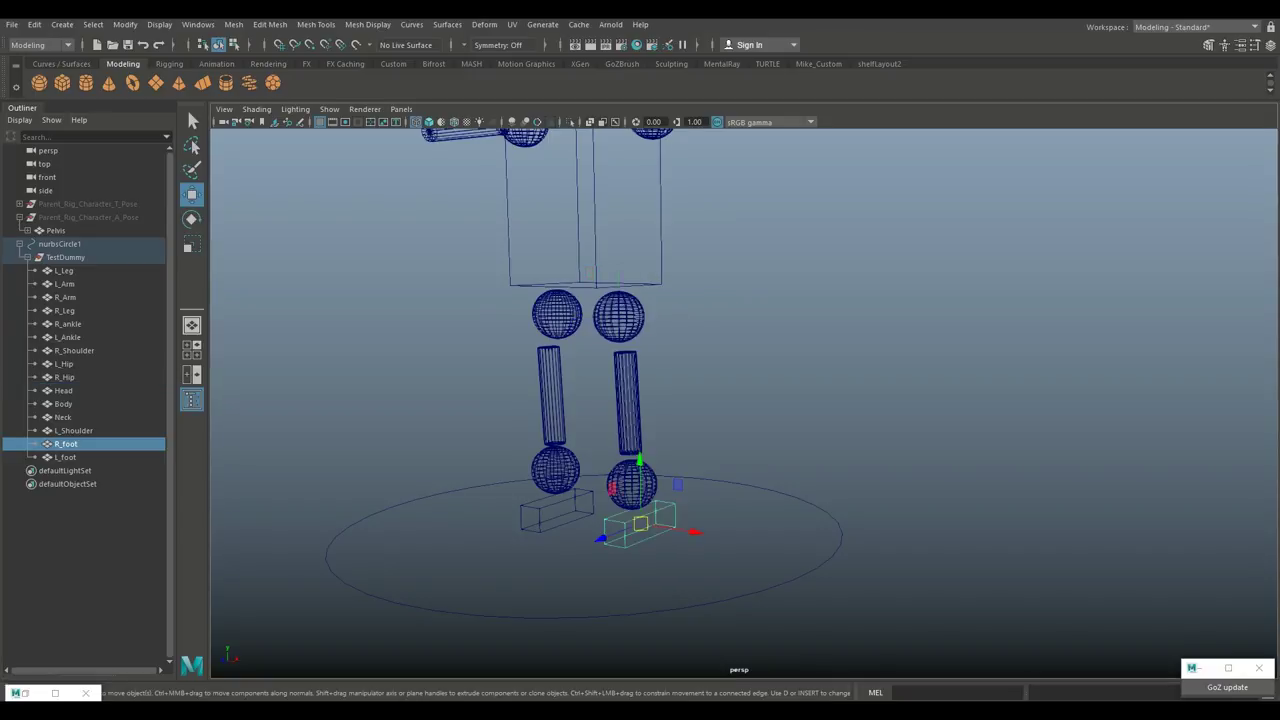
scroll(606, 536, up, 4)
alt+middle_drag(606, 536, 645, 448)
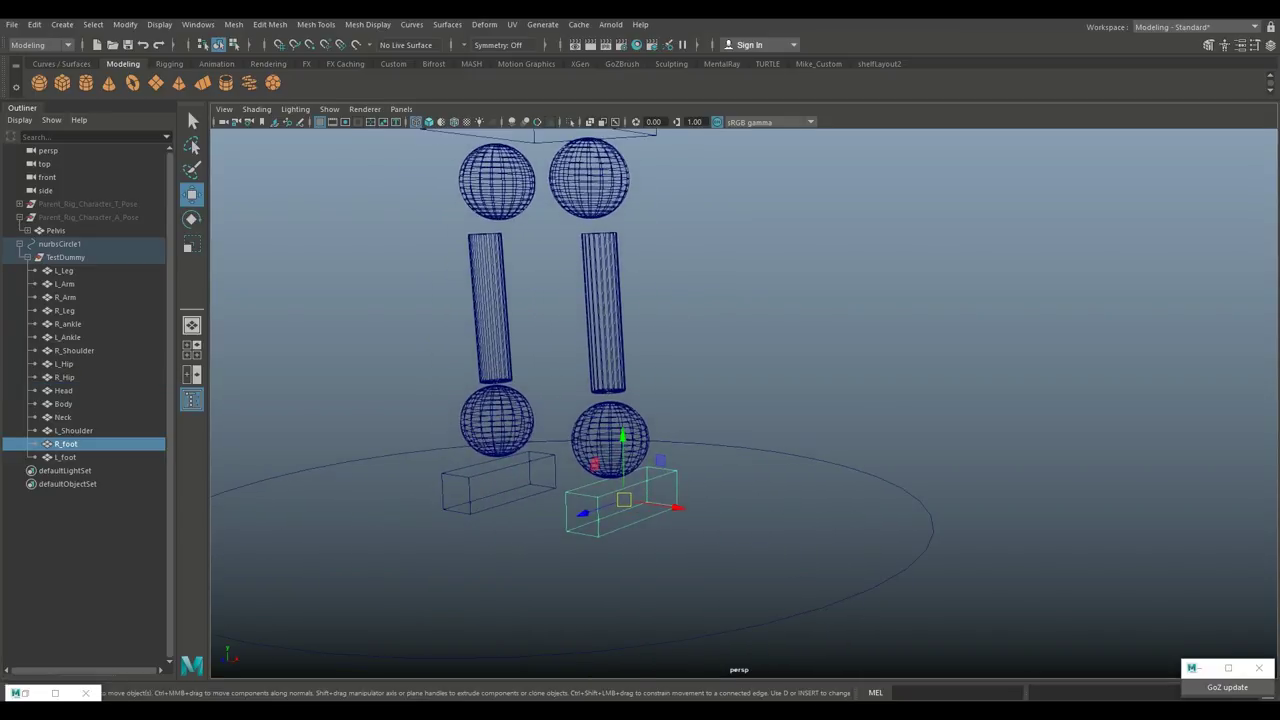
shift+click(632, 437)
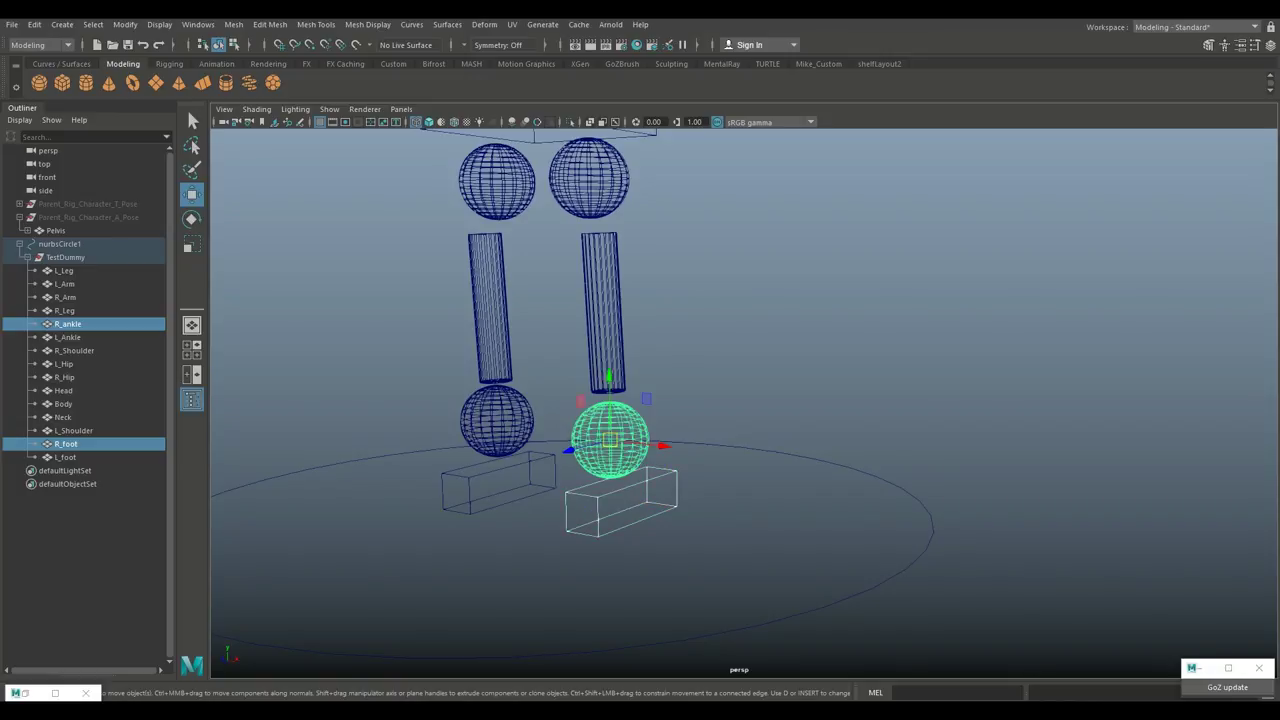
key(p)
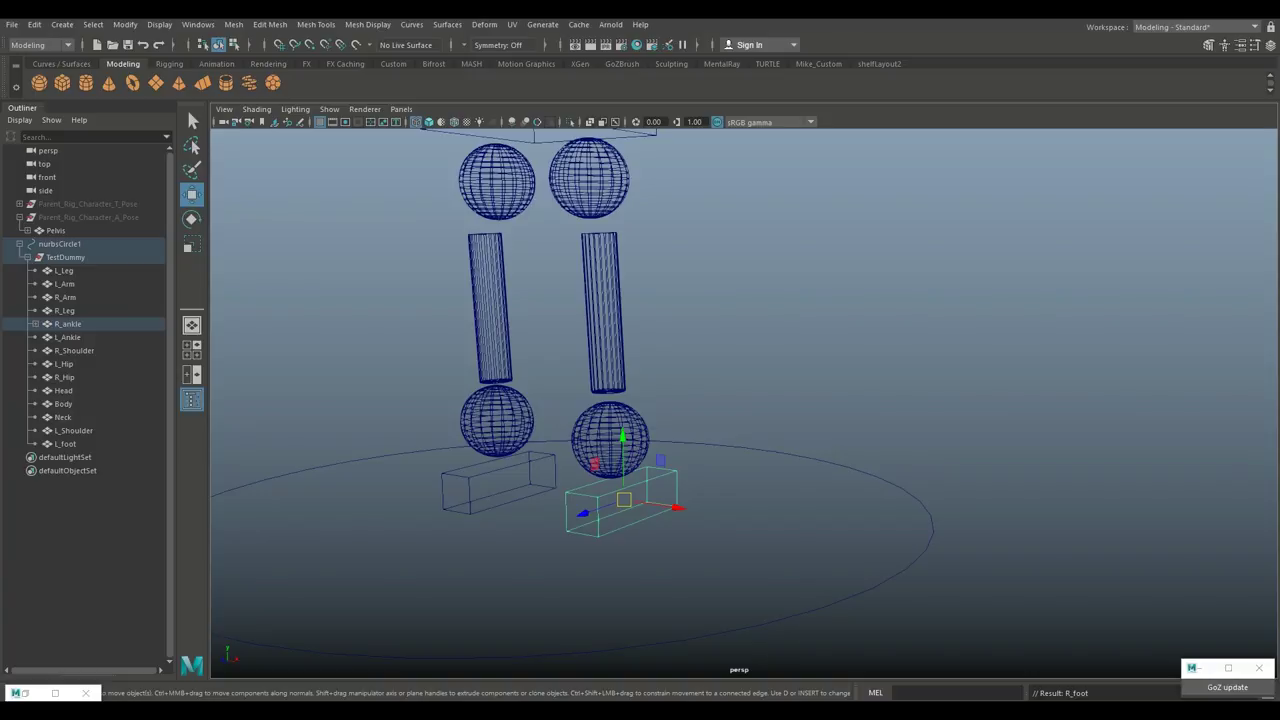
- Rotate R_ankle about two axes to test that the foot follows it, and undo both rotations
click(612, 440)
key(e)
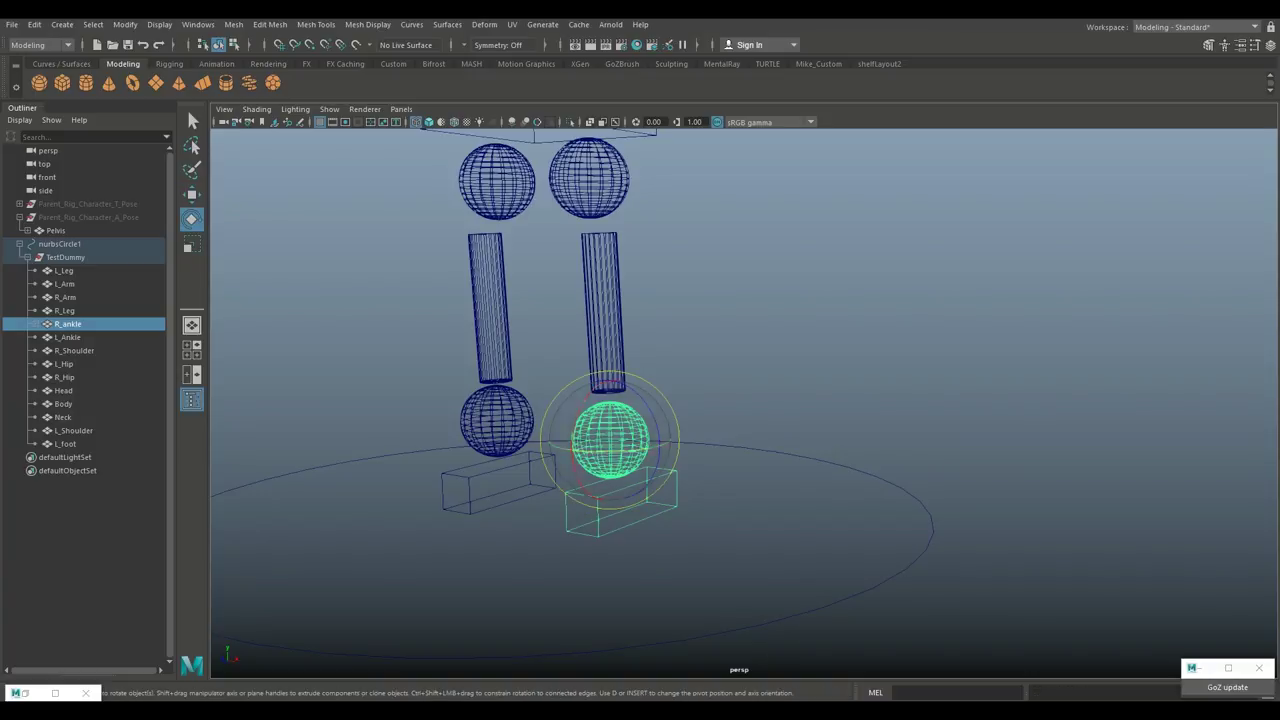
drag(573, 430, 573, 418)
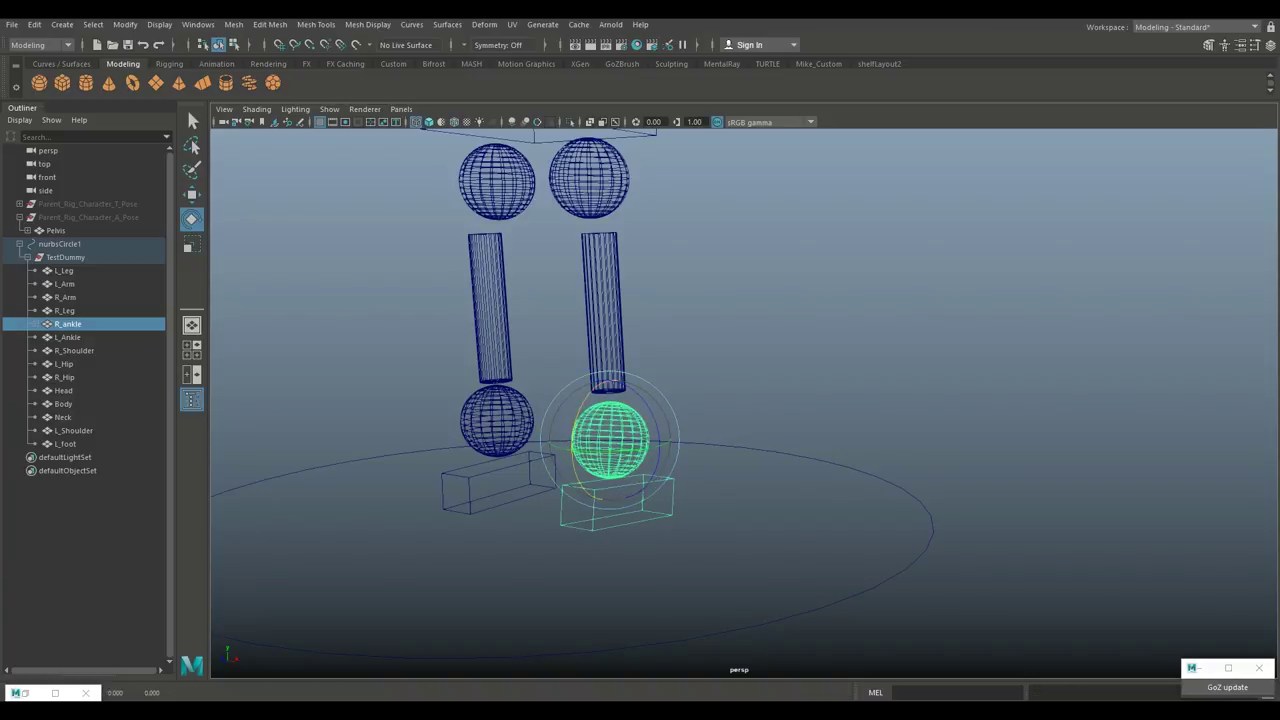
drag(655, 422, 648, 408)
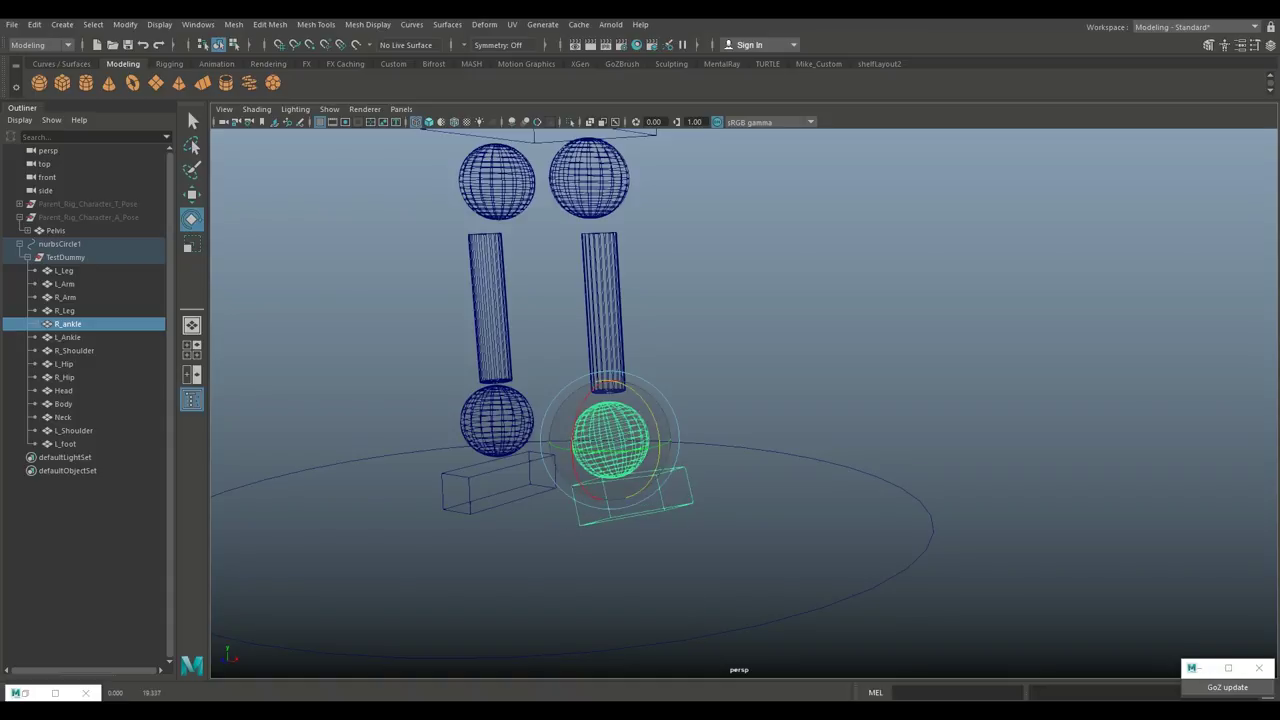
key(ctrl+z)
key(ctrl+z)
- Offset L_Ankle's pivot sideways along X, well outside the ankle sphere
alt+drag(648, 408, 732, 424)
alt+middle_drag(732, 424, 944, 410)
alt+drag(944, 410, 924, 424)
click(644, 427)
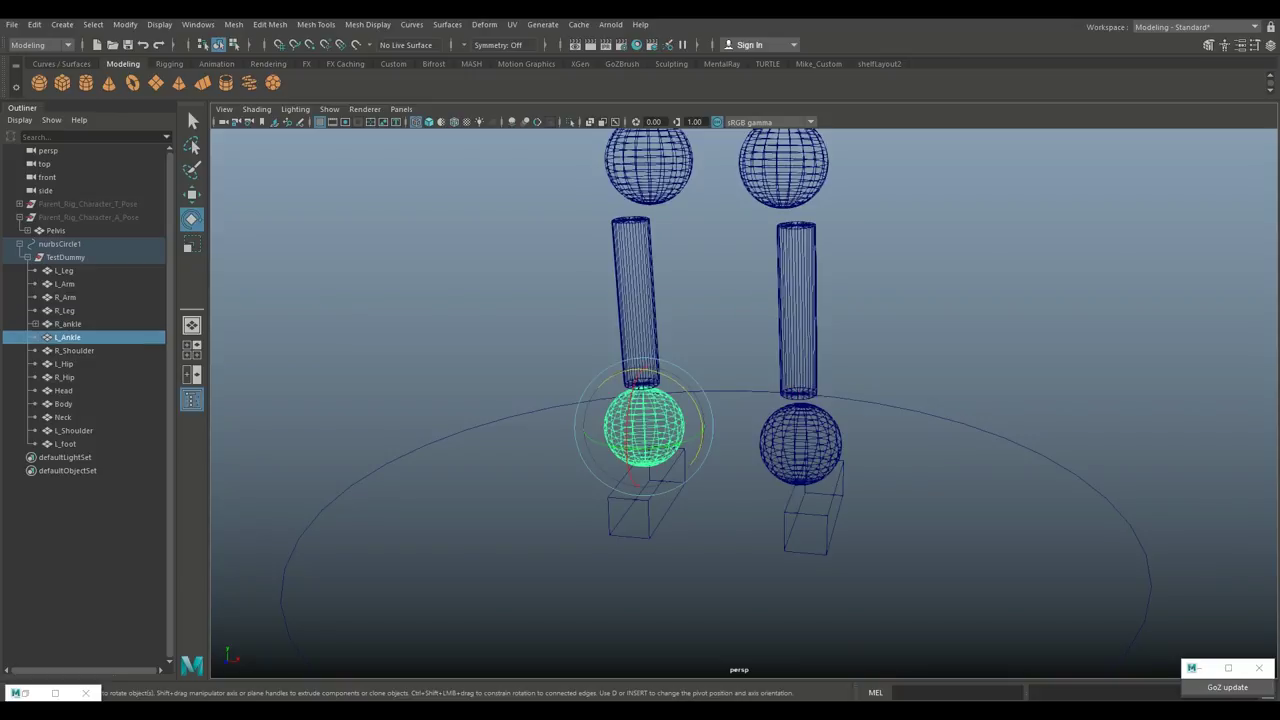
key(d)
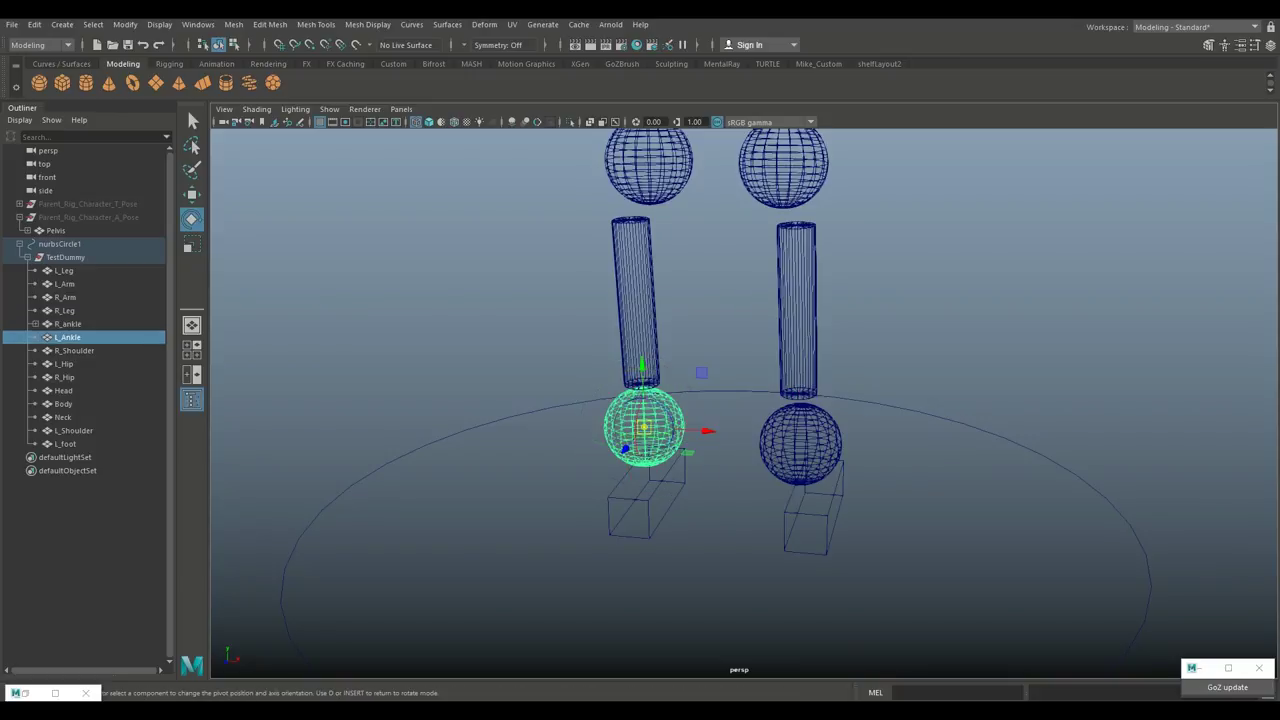
drag(707, 431, 557, 420)
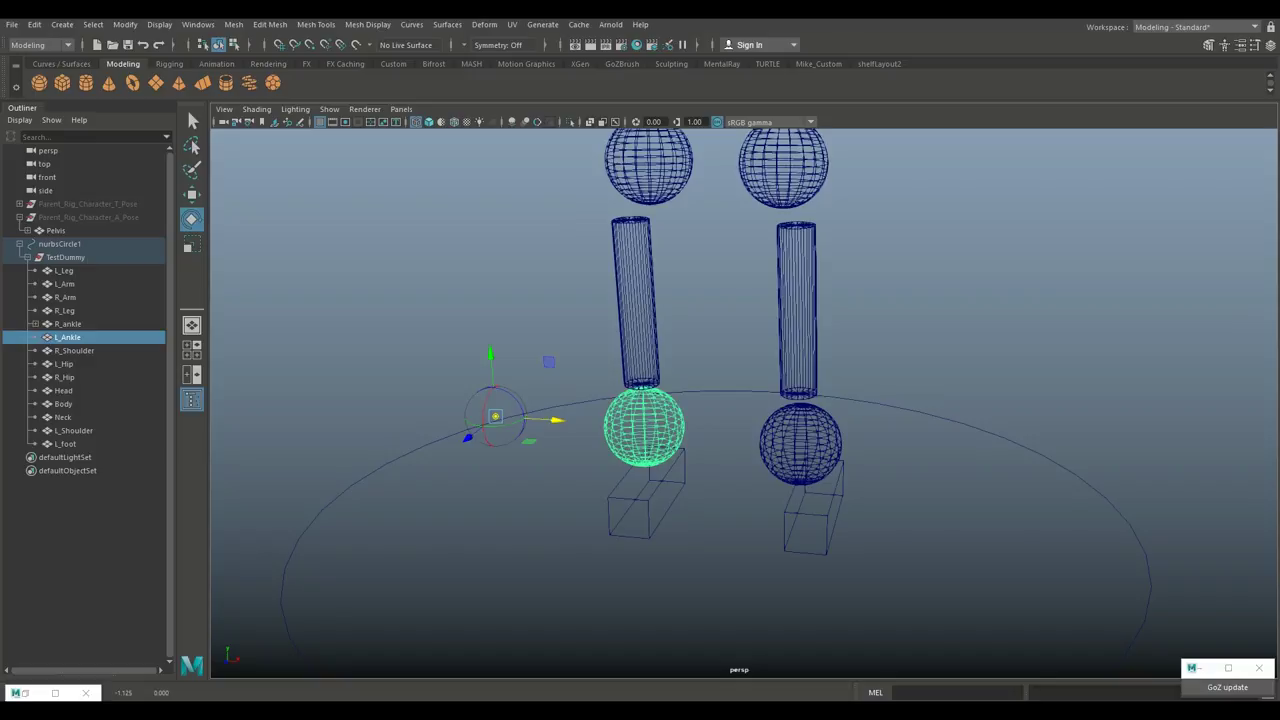
key(d)
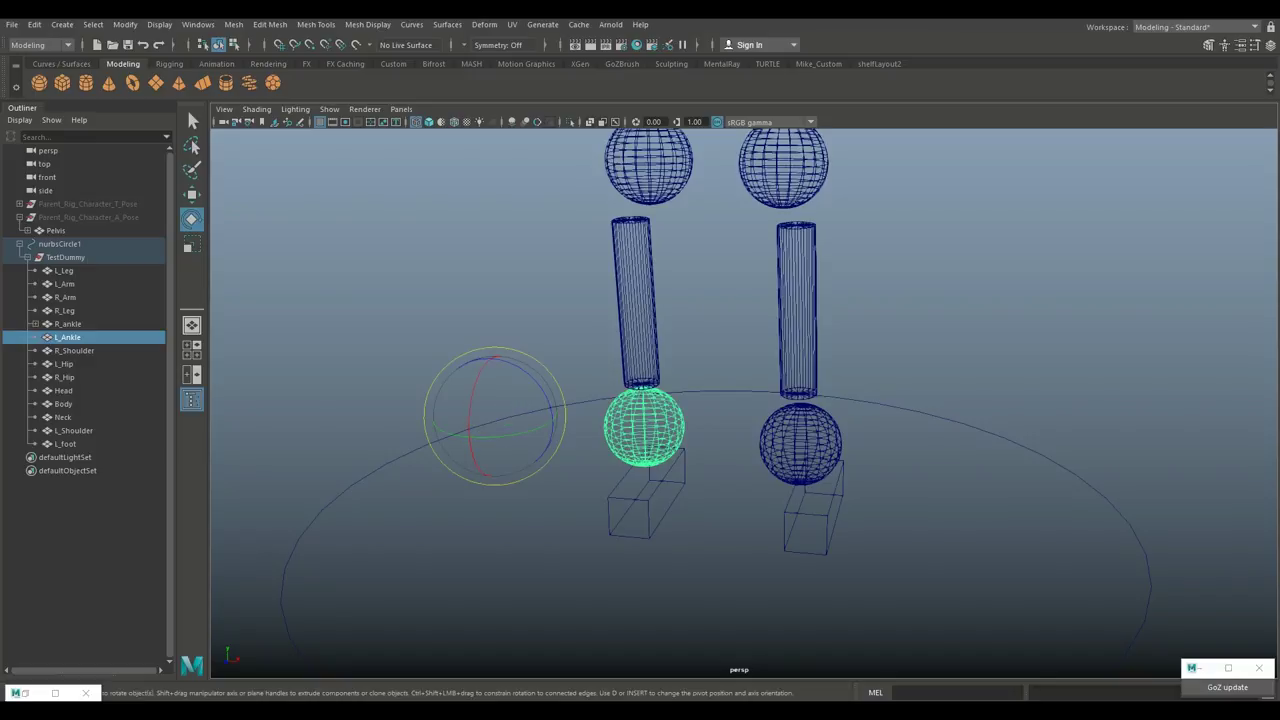
- Parent L_foot to L_Ankle while the ankle's pivot is offset
click(580, 437)
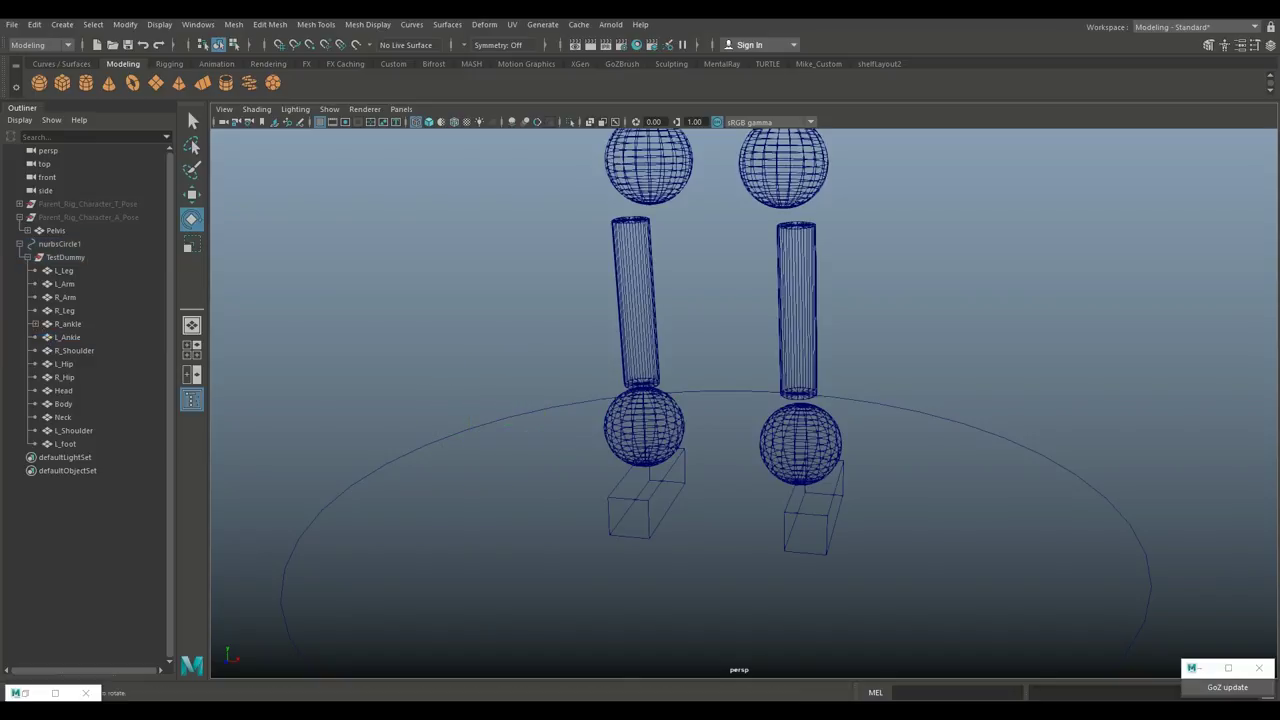
click(648, 502)
shift+click(645, 440)
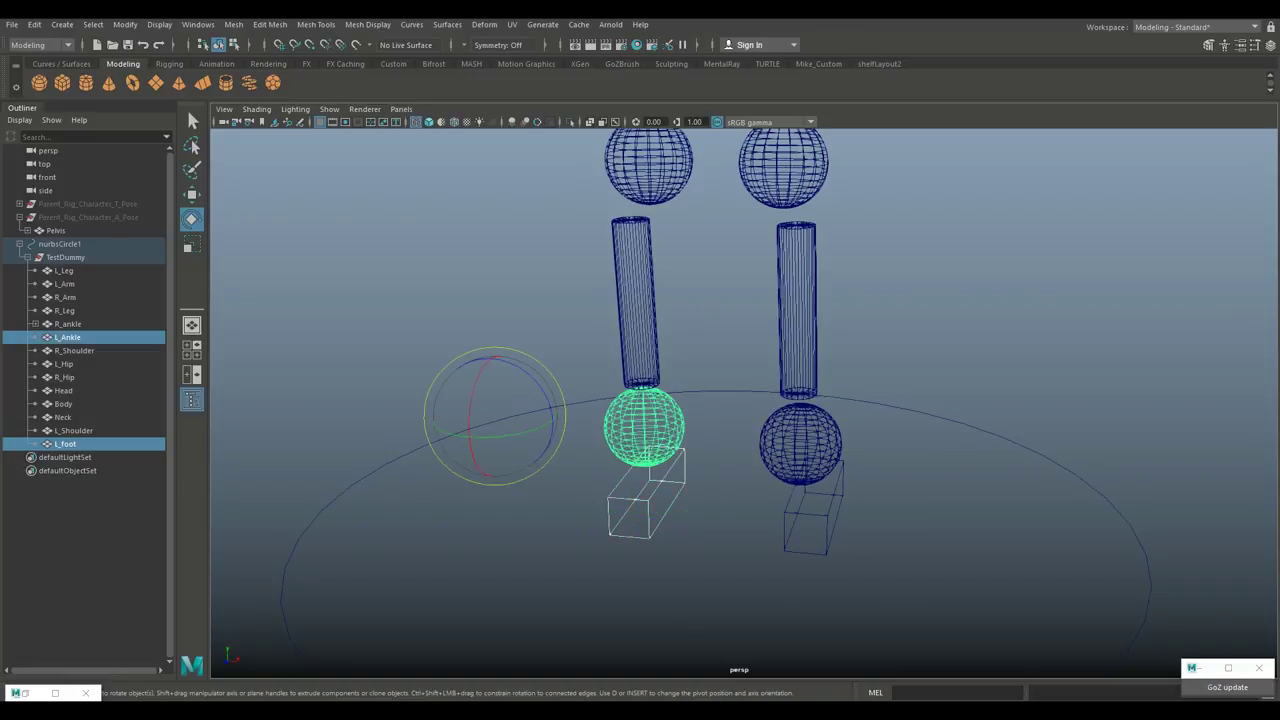
key(p)
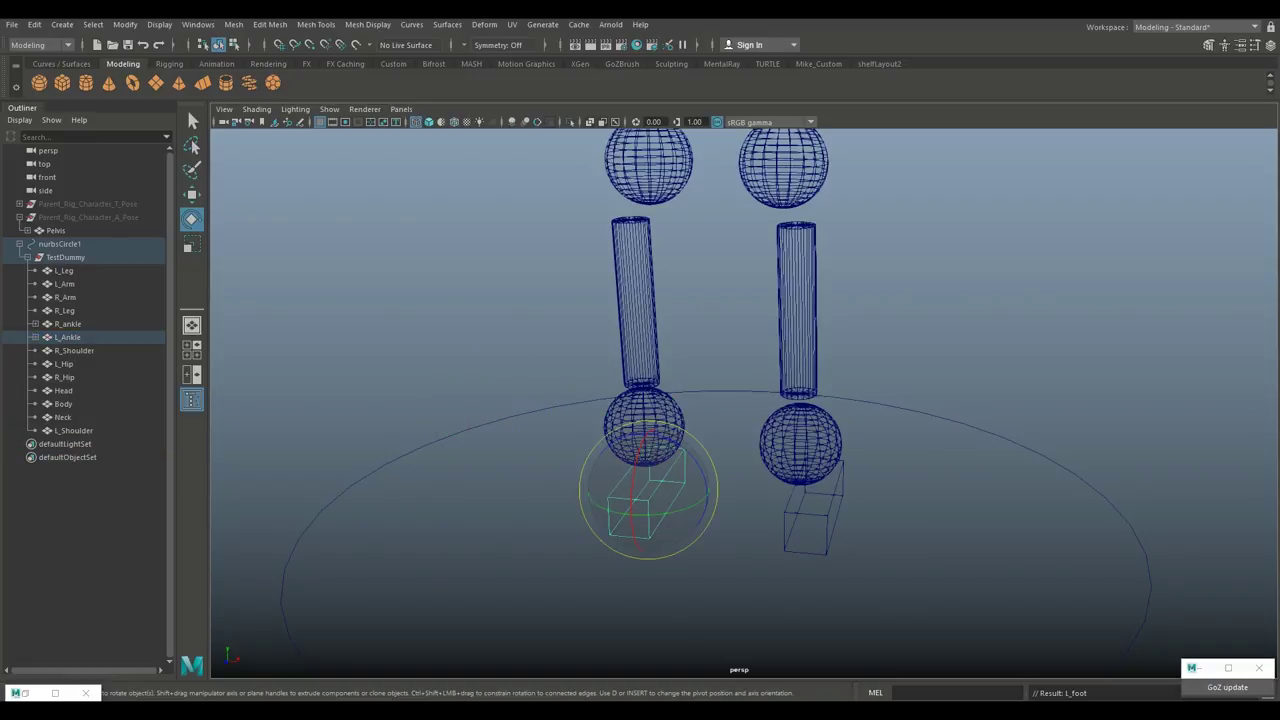
- Test-rotate L_foot and undo it, and rotate L_Ankle around its offset pivot to see how the foot follows
drag(695, 463, 703, 509)
key(ctrl+z)
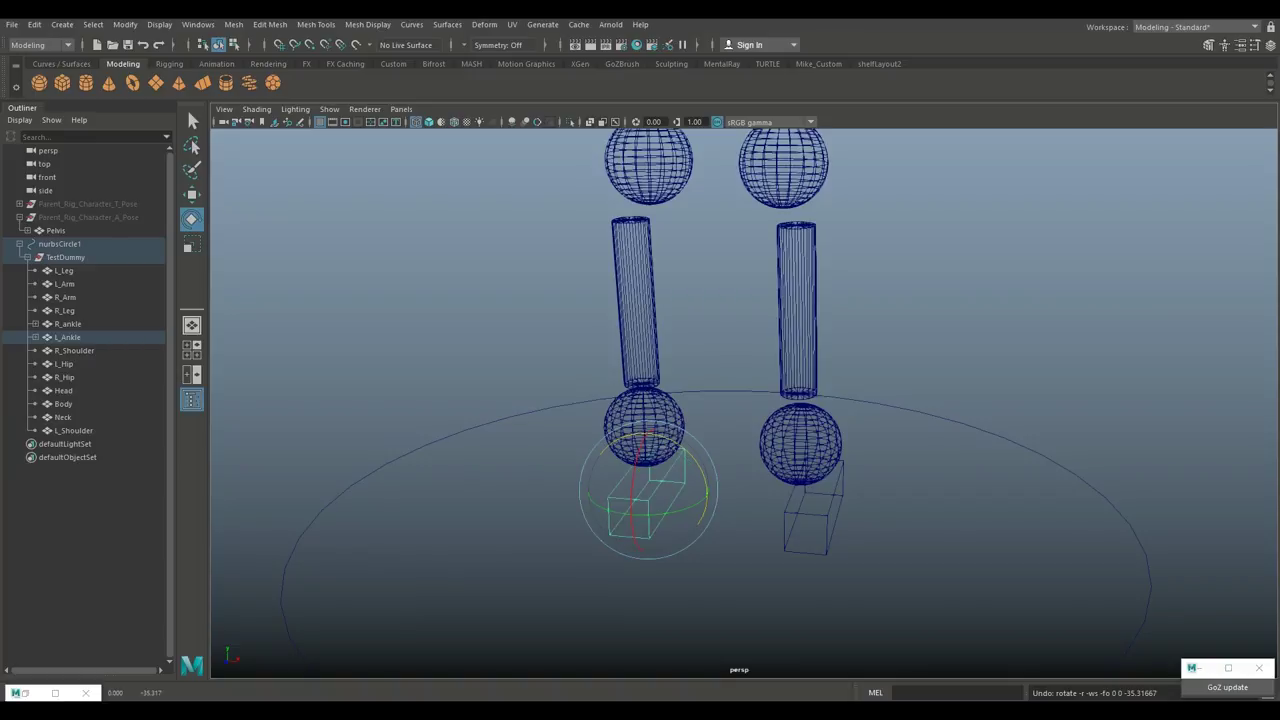
click(643, 410)
mouse_move(549, 403)
mouse_down()
mouse_move(504, 360)
mouse_move(547, 446)
mouse_move(534, 376)
mouse_move(516, 364)
mouse_move(542, 384)
mouse_up()
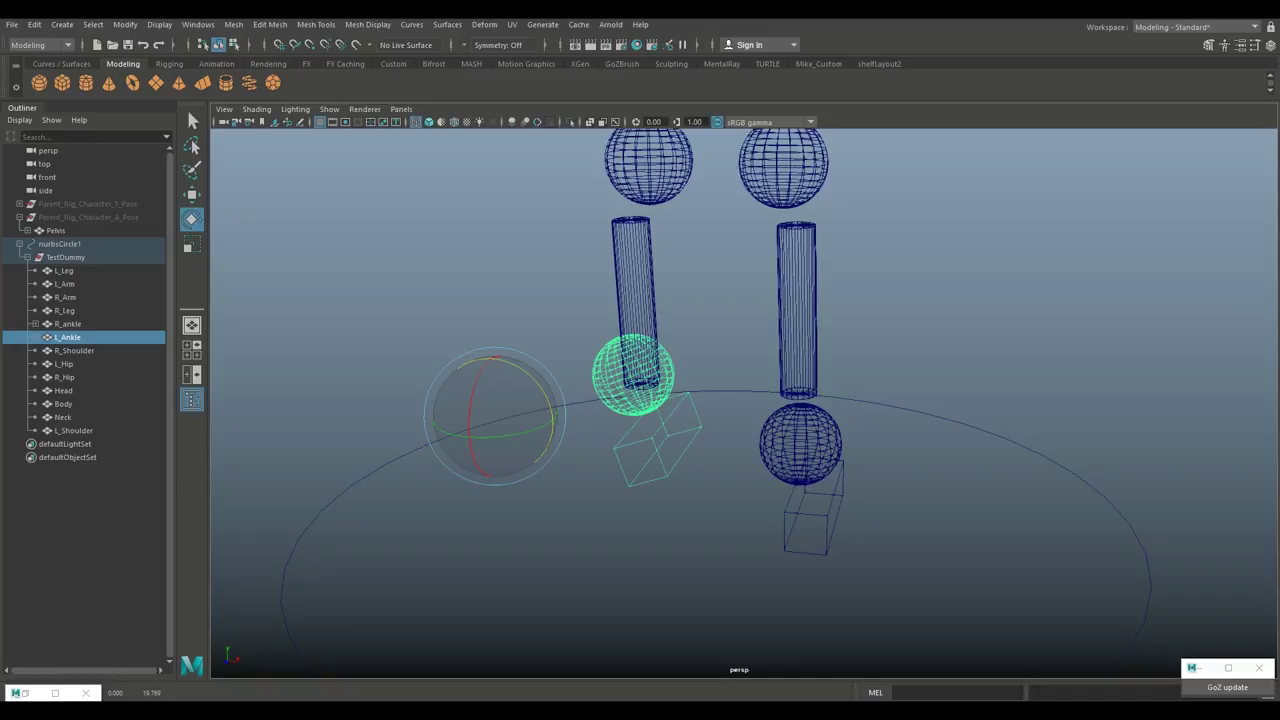
- Undo the L_Ankle rotation, the L_foot parenting and the pivot offset
key(ctrl+z)
key(ctrl+z)
key(ctrl+z)
key(ctrl+z)
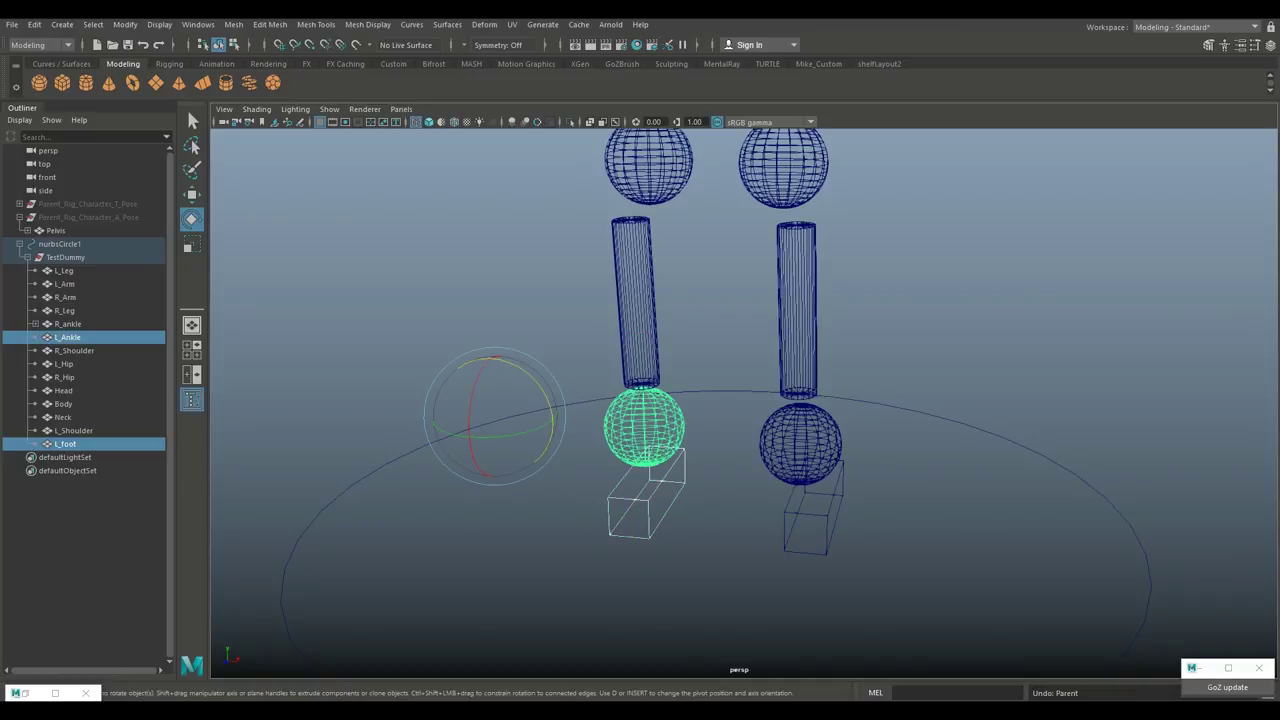
key(ctrl+z)
key(ctrl+z)
key(ctrl+z)
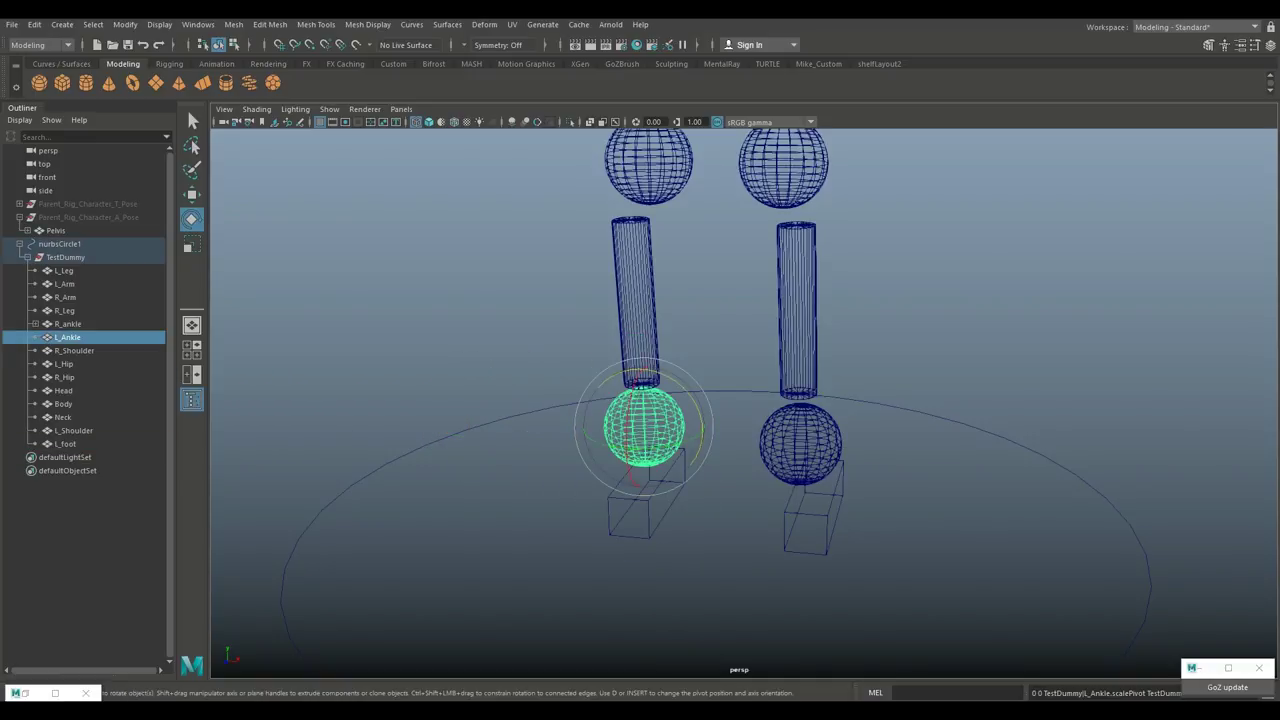
key(ctrl+z)
- Parent L_foot to L_Ankle with the ankle's pivot at the sphere's center
click(644, 426)
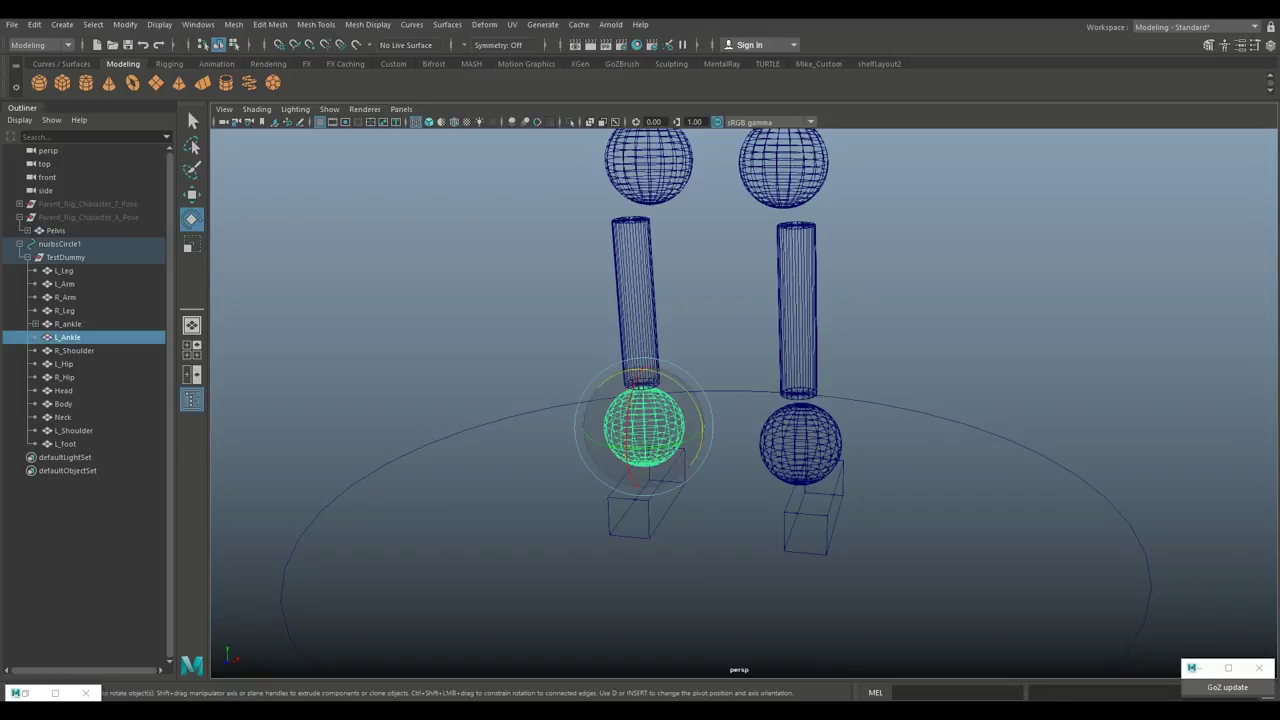
scroll(644, 426, up, 2)
click(633, 537)
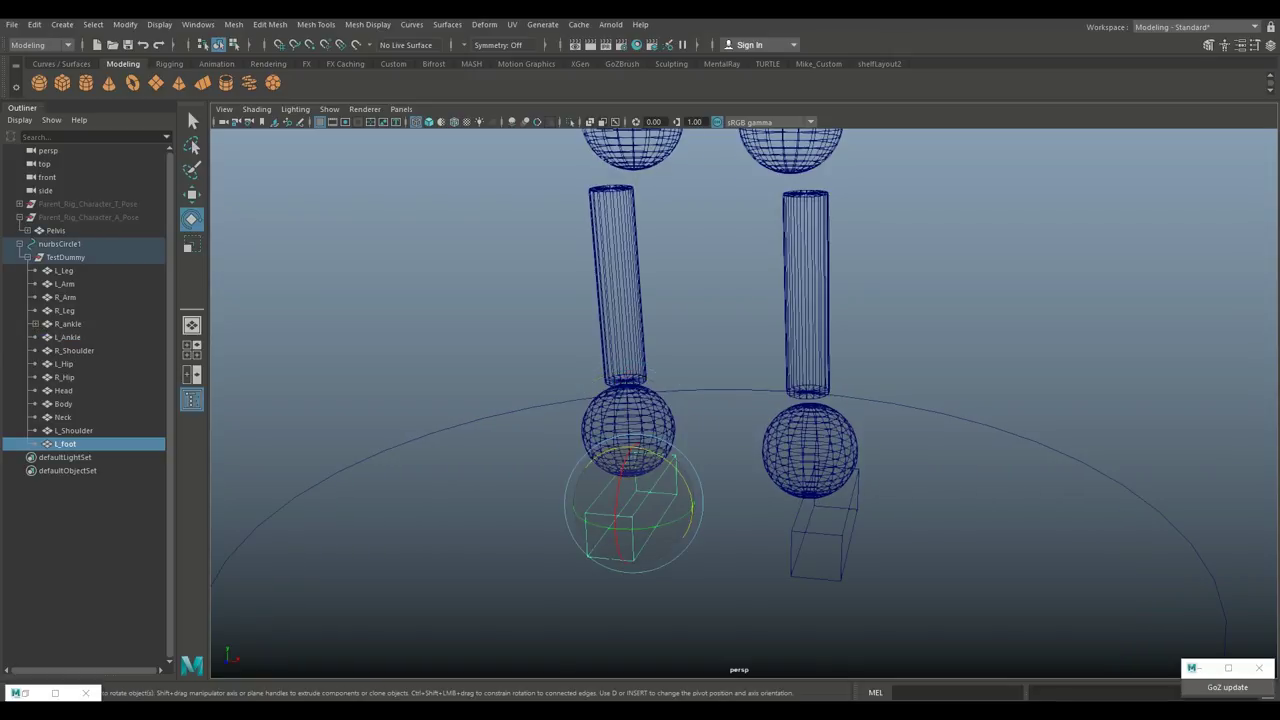
shift+click(640, 436)
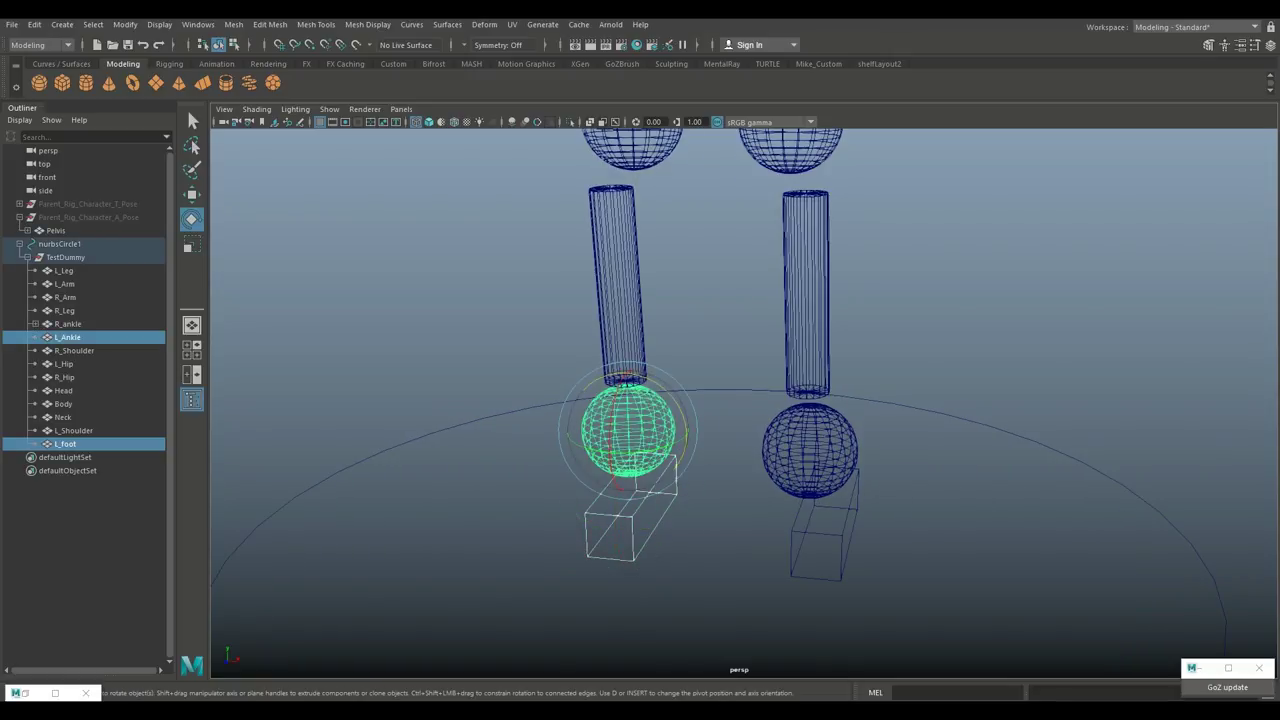
key(p)
- Rotate L_Ankle to test that the parented foot follows, and undo the rotation
click(640, 428)
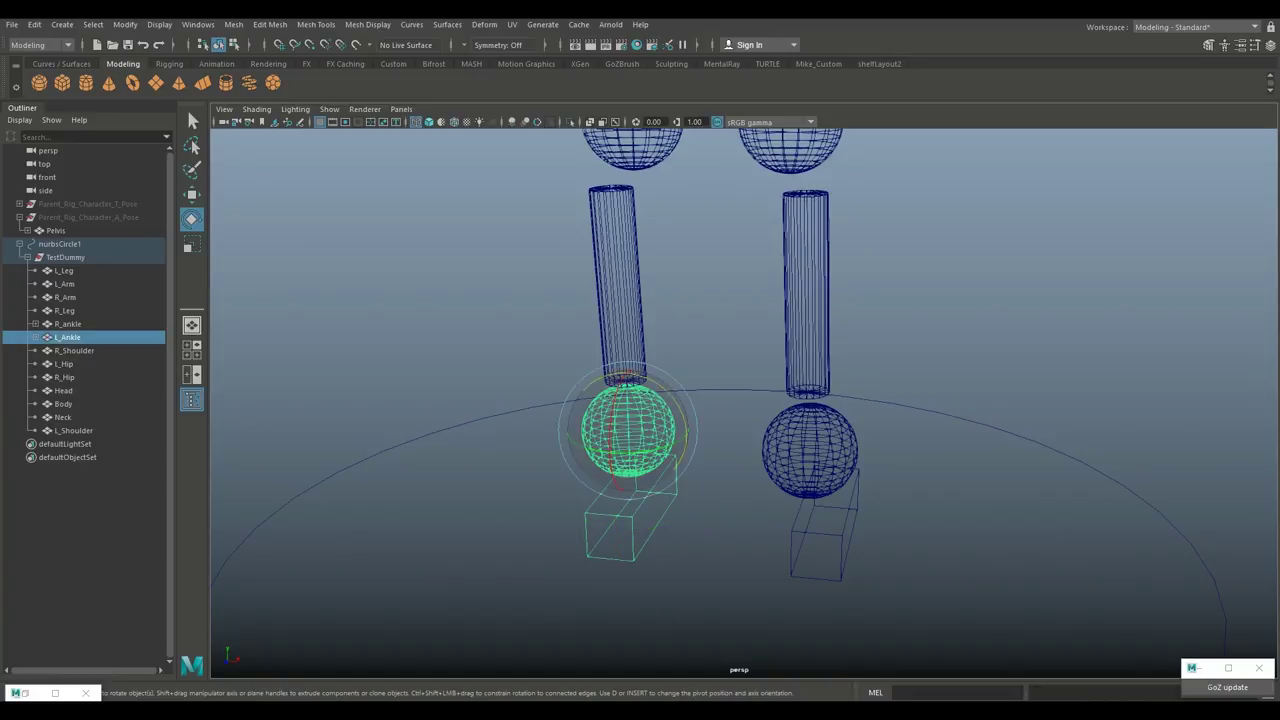
mouse_move(613, 437)
mouse_down()
mouse_move(629, 374)
mouse_move(612, 437)
mouse_up()
mouse_move(686, 424)
mouse_down()
mouse_move(673, 393)
mouse_move(676, 407)
mouse_up()
key(ctrl+z)
- Parent R_ankle to R_Leg
scroll(744, 403, down, 5)
alt+drag(744, 403, 640, 403)
alt+middle_drag(640, 403, 588, 399)
scroll(744, 403, up, 4)
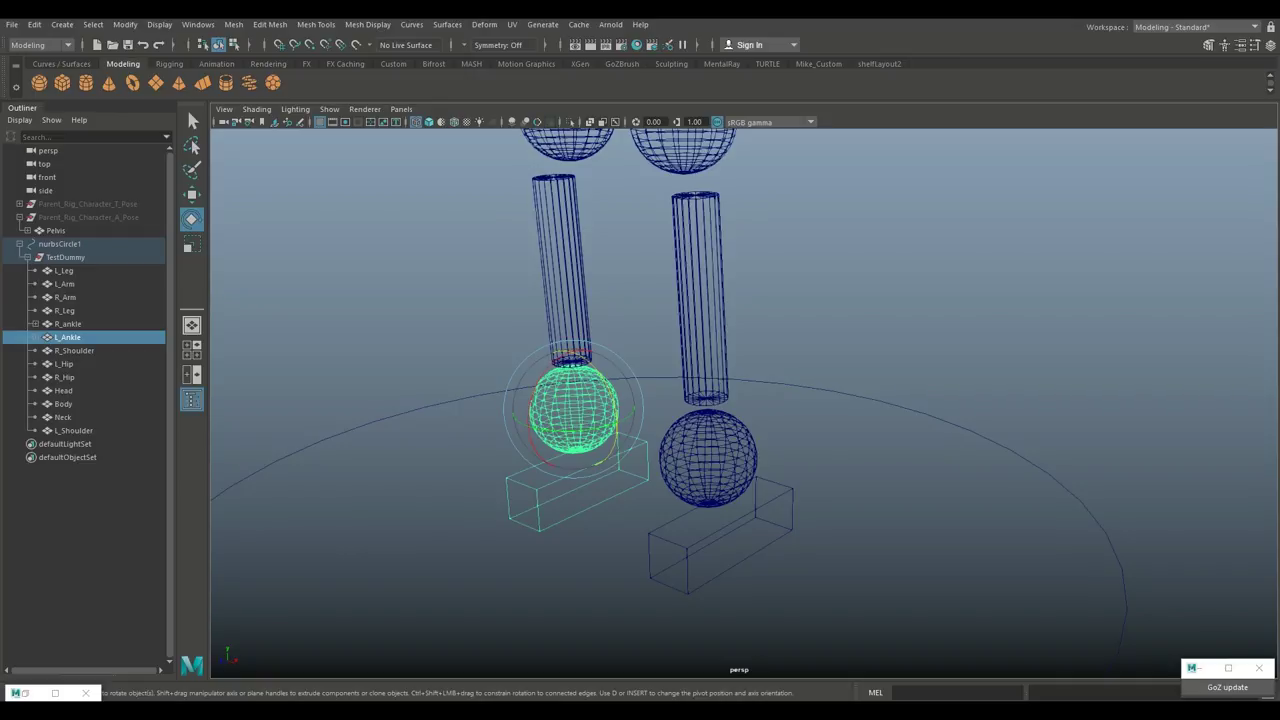
click(708, 458)
shift+click(704, 330)
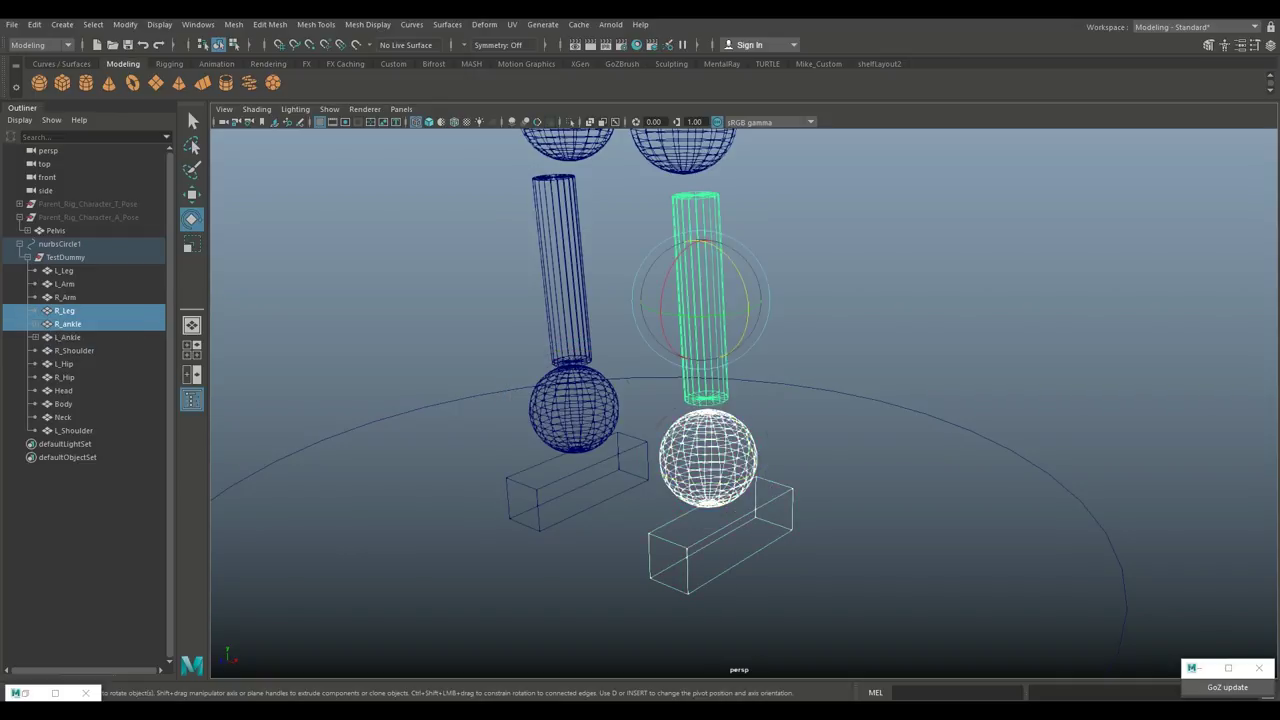
key(p)
- Parent R_Leg to R_Hip, and R_Hip to Body
alt+middle_drag(740, 350, 750, 564)
click(709, 500)
shift+click(696, 385)
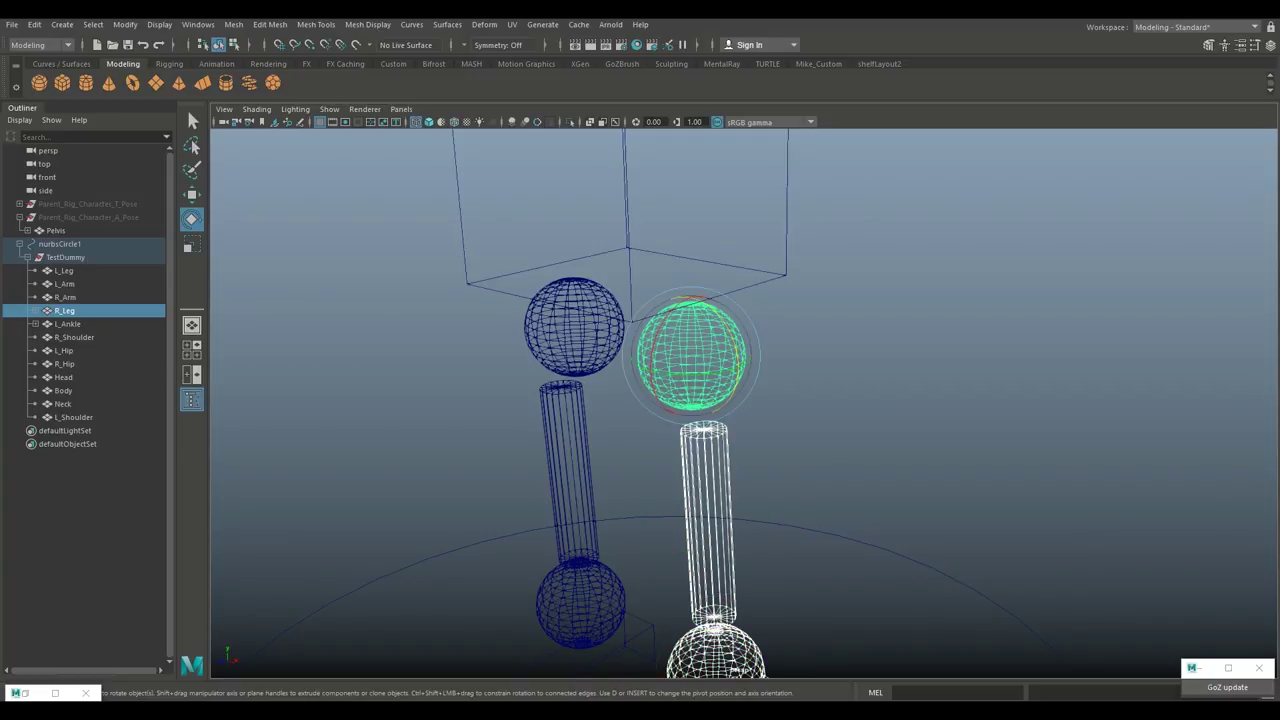
key(p)
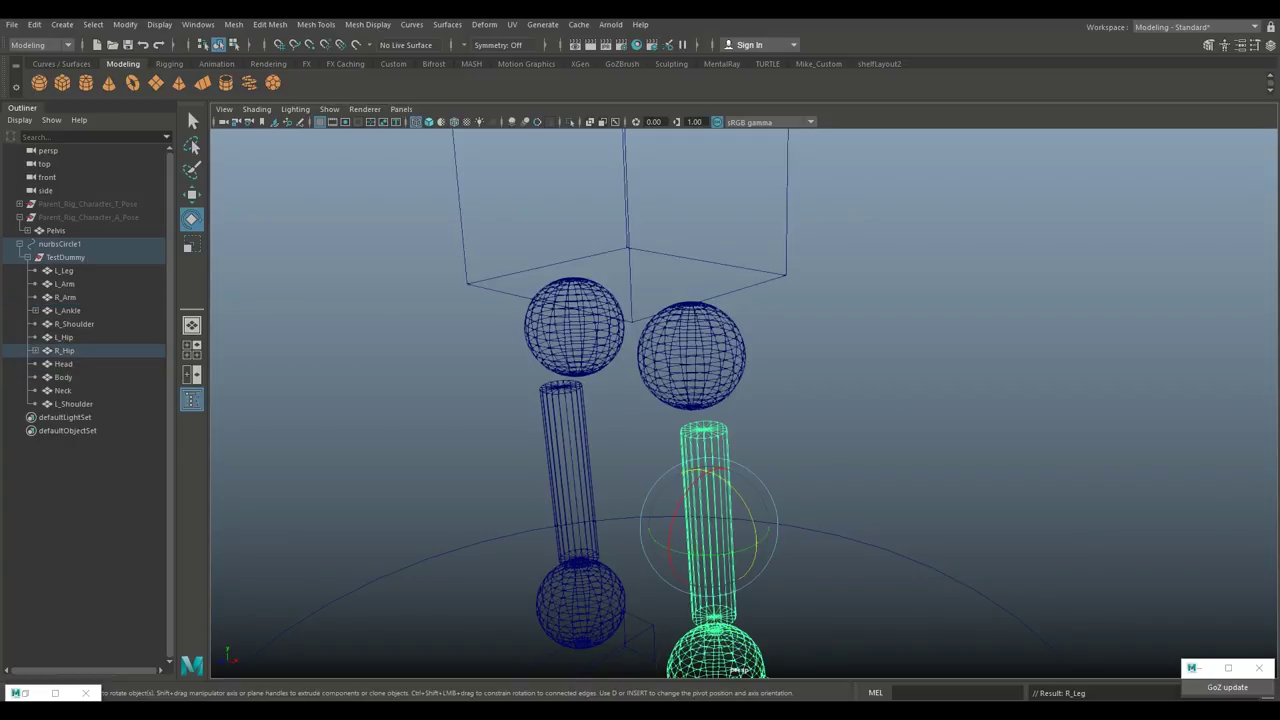
click(64, 350)
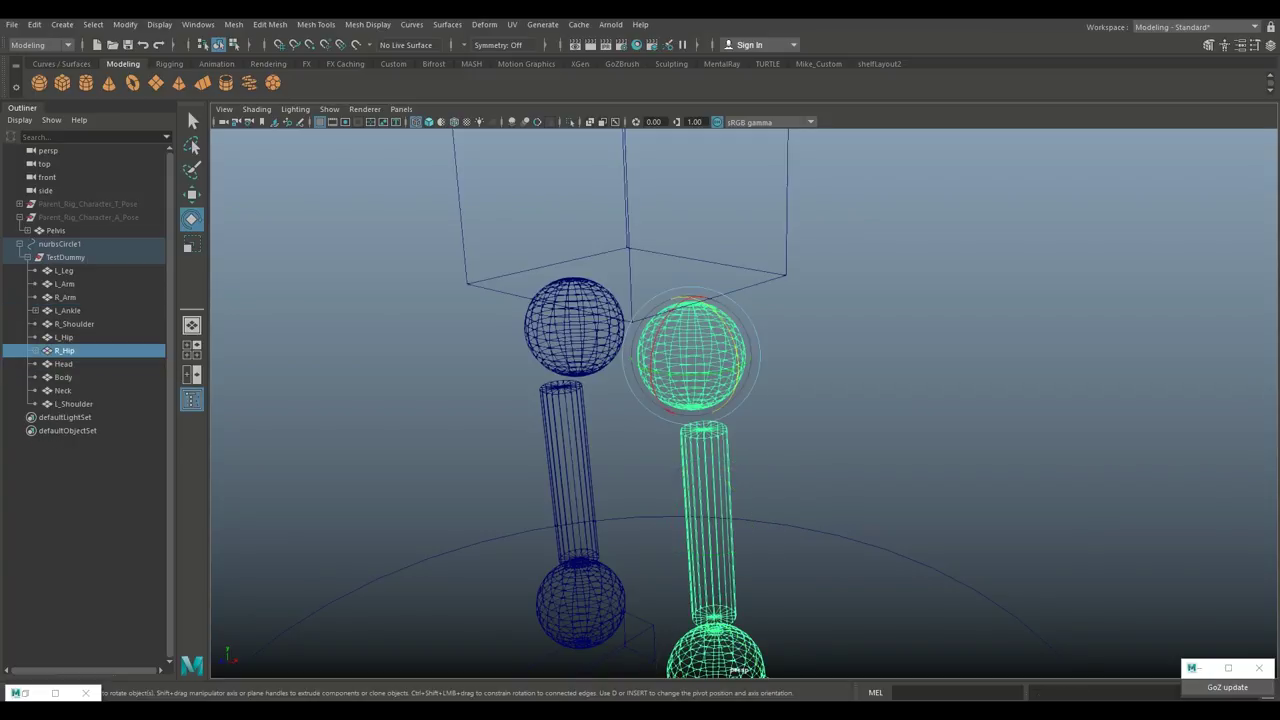
shift+click(740, 288)
key(p)
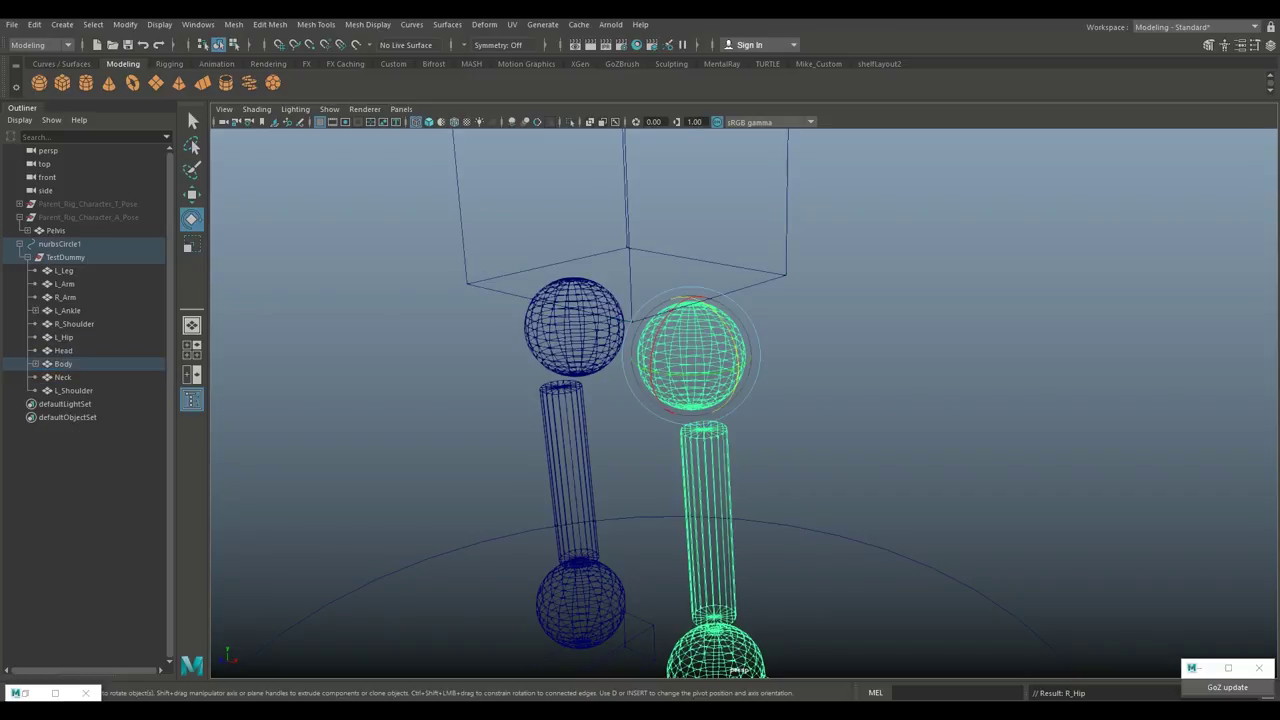
- Parent L_Ankle to L_Leg
alt+middle_drag(692, 355, 813, 193)
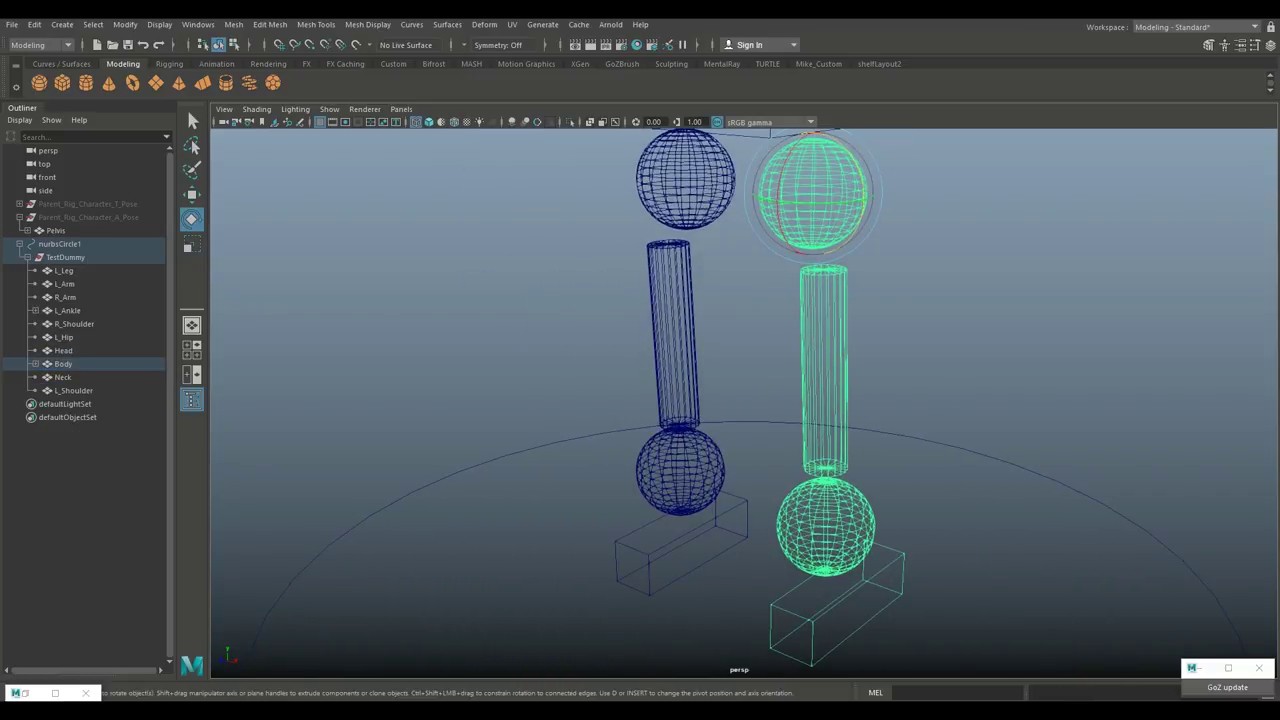
click(680, 472)
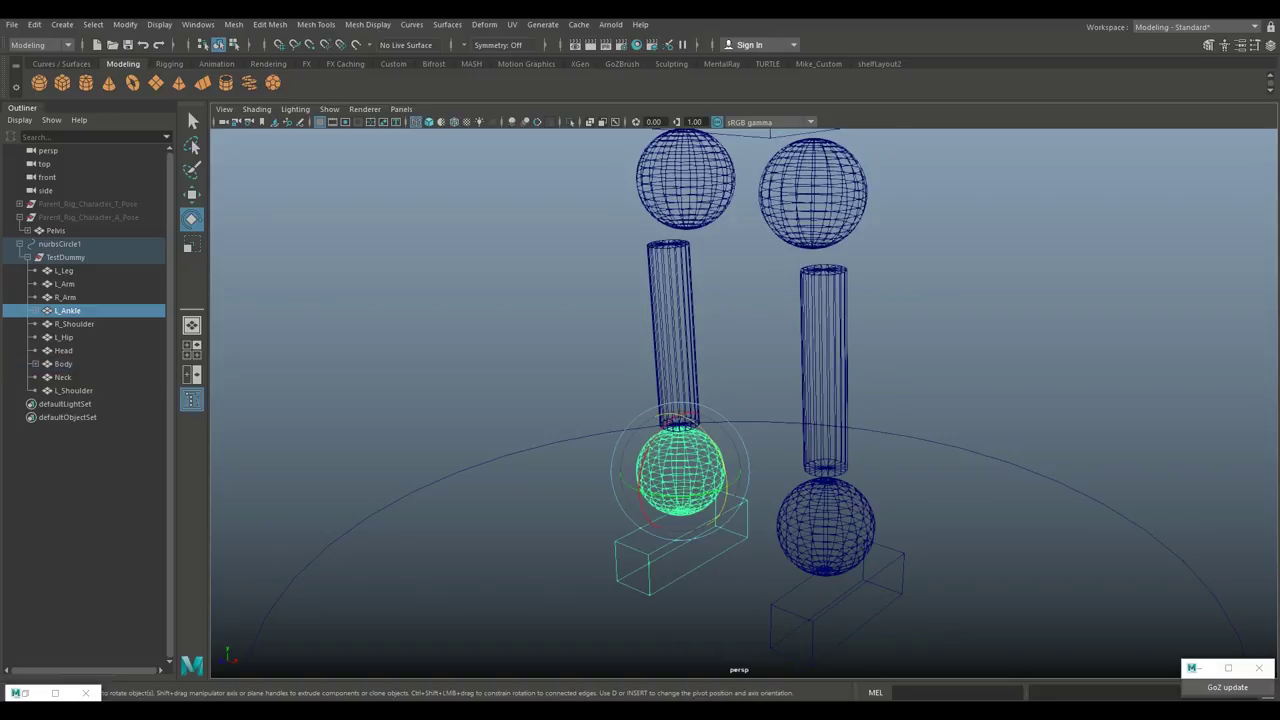
shift+click(675, 345)
key(p)
- Parent L_Leg to L_Hip, and L_Hip to Body
alt+middle_drag(690, 350, 618, 508)
click(603, 470)
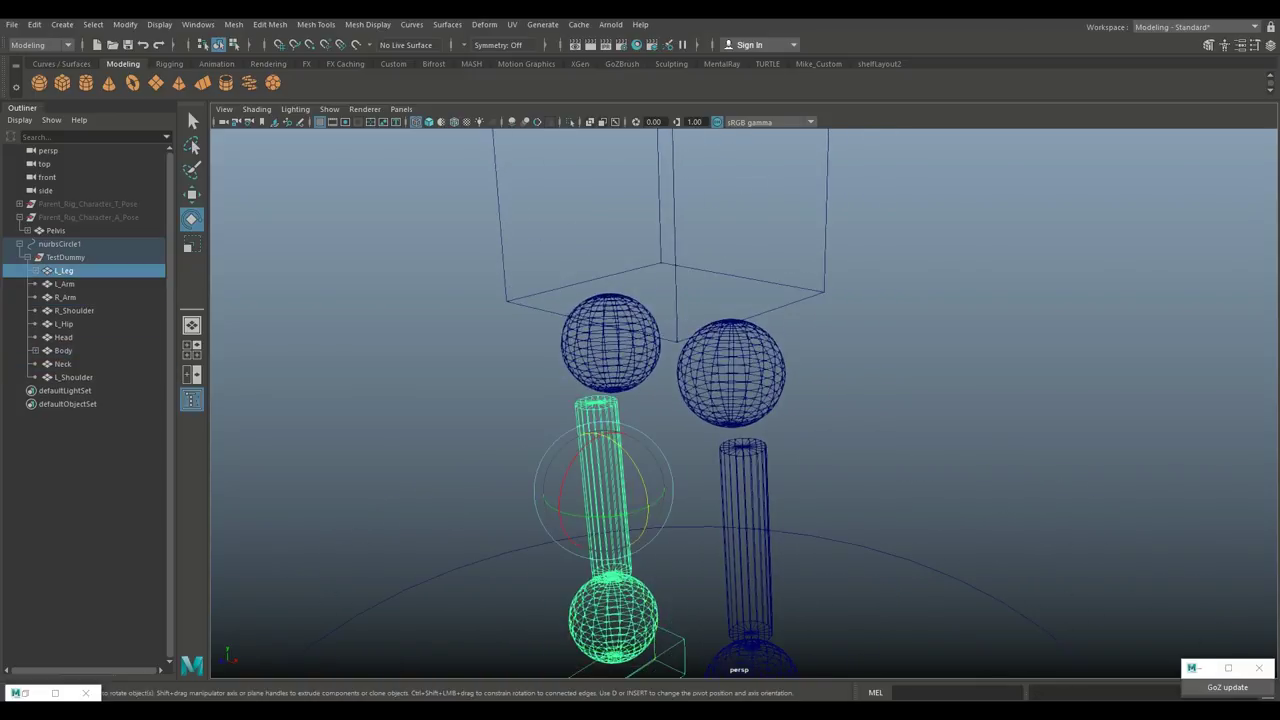
shift+click(611, 345)
key(p)
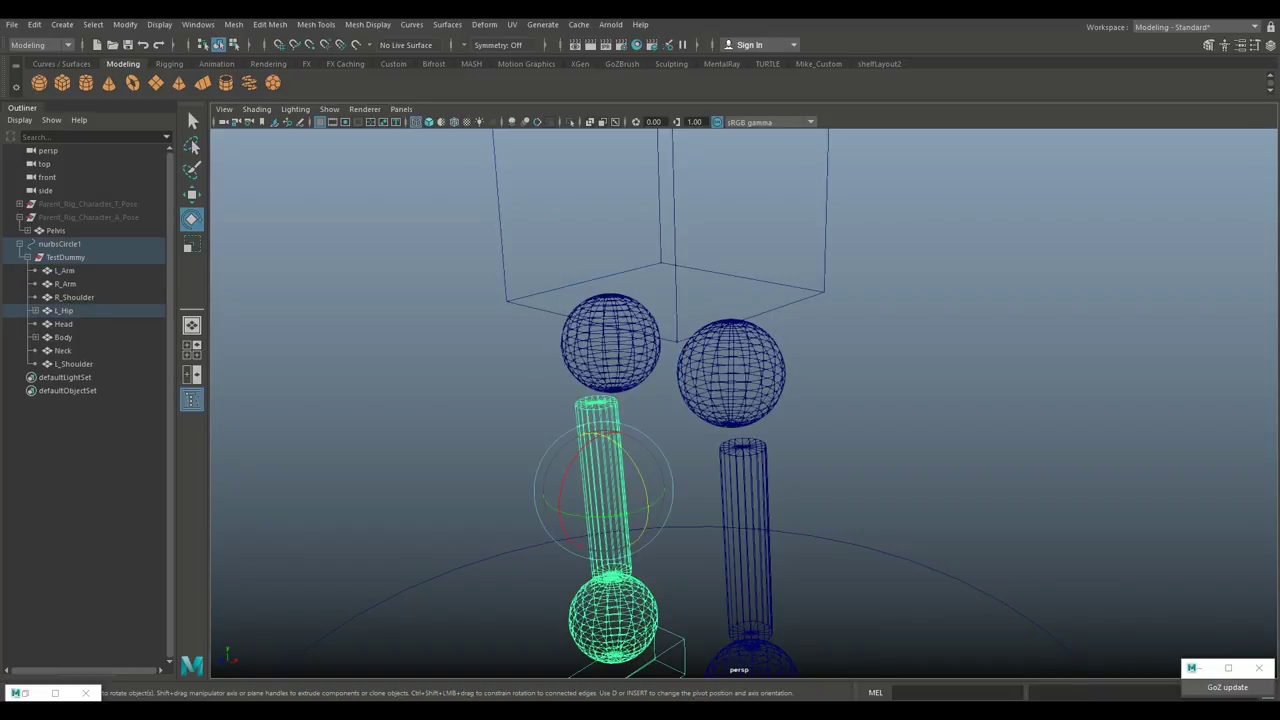
click(611, 343)
shift+click(624, 273)
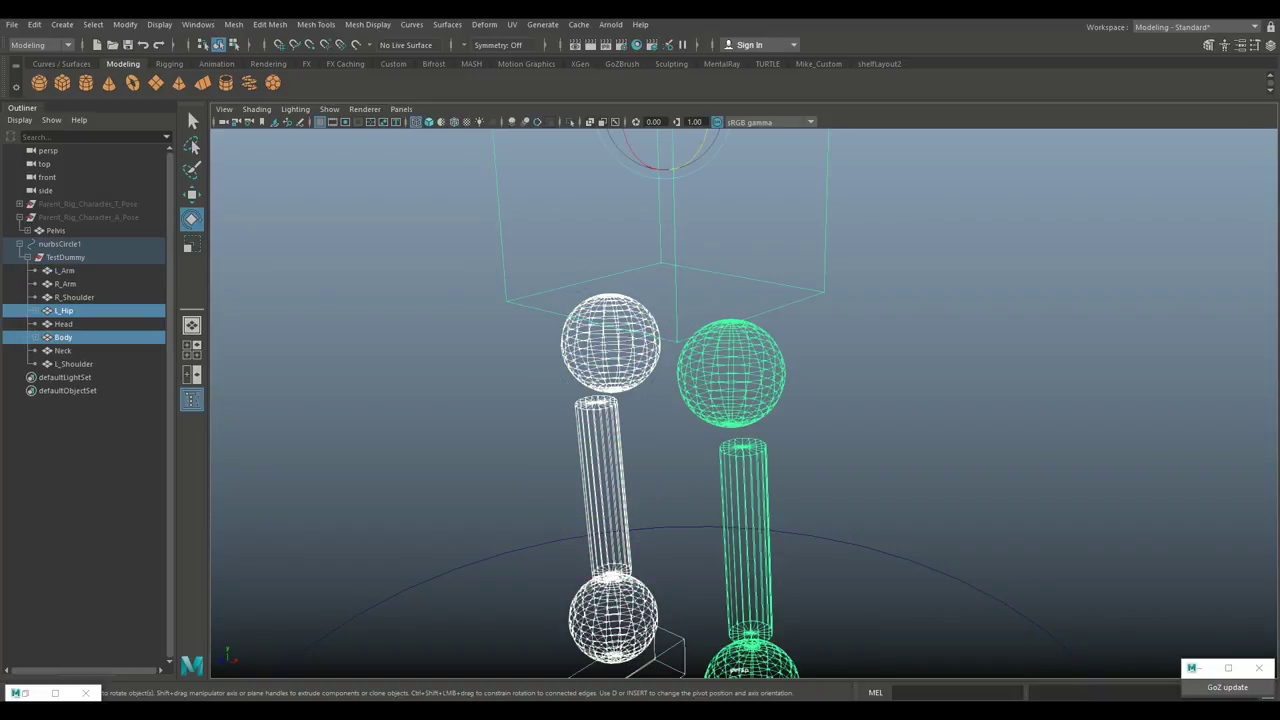
key(p)
- Parent R_Arm to R_Shoulder, and R_Shoulder to Body
scroll(640, 350, down, 3)
alt+middle_drag(640, 350, 633, 558)
alt+drag(633, 540, 680, 568)
click(985, 383)
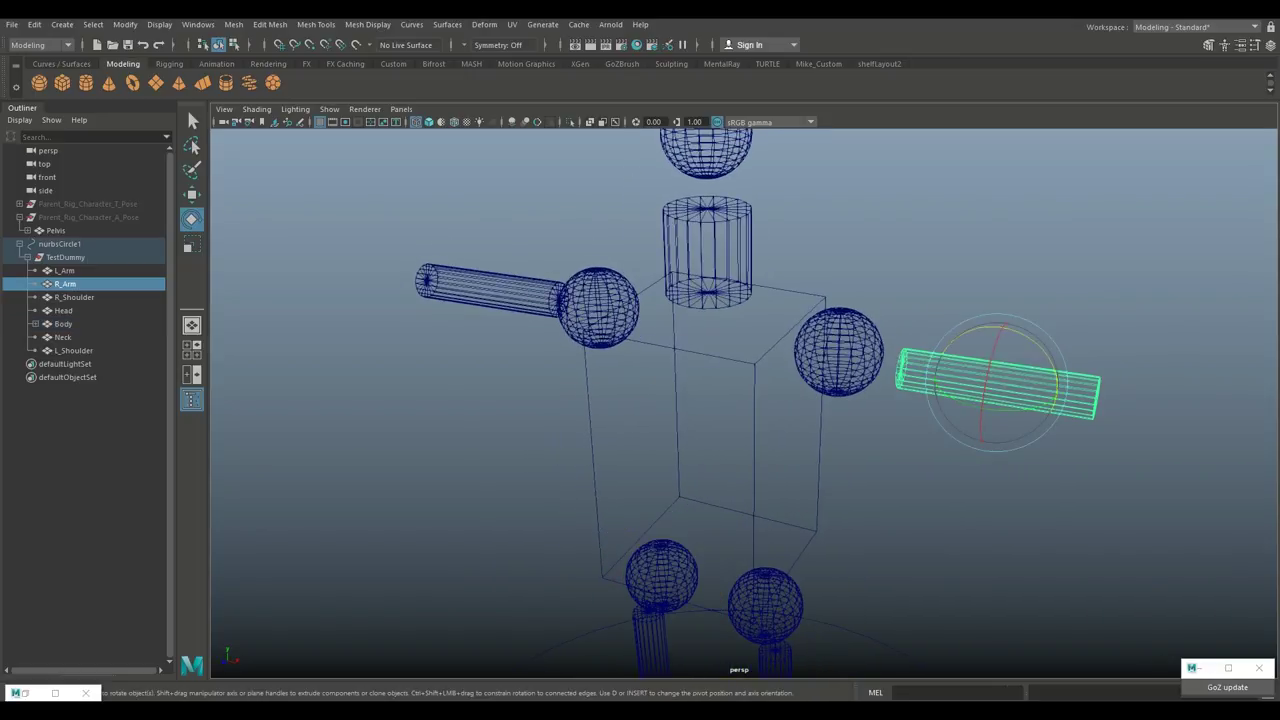
shift+click(839, 352)
key(p)
key(Up)
shift+click(755, 400)
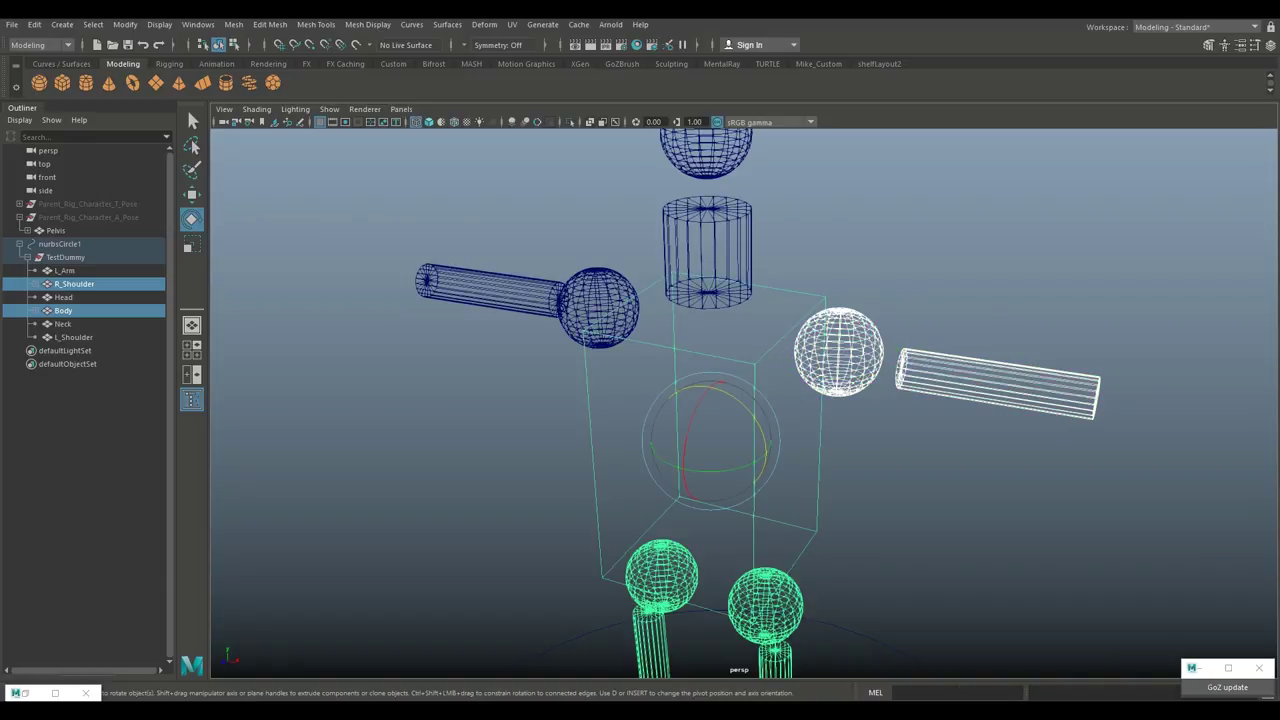
key(p)
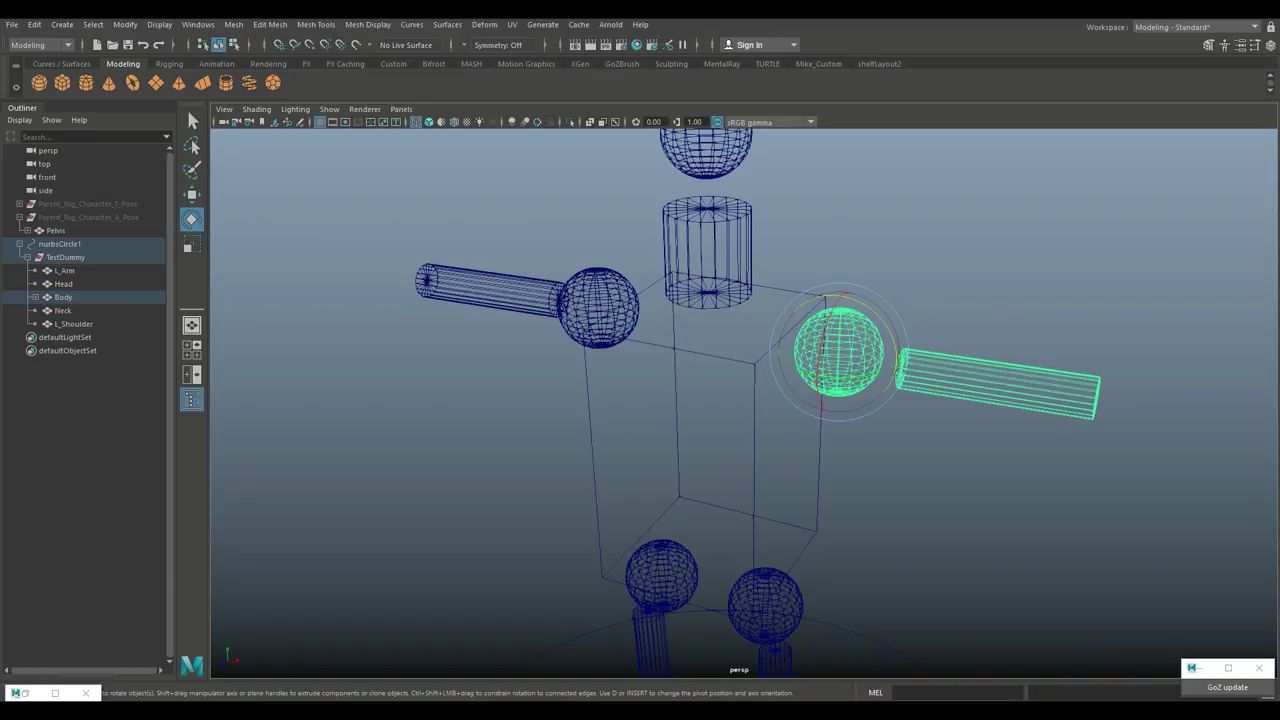
- Parent L_Arm to L_Shoulder, and L_Shoulder to Body
click(494, 300)
shift+click(598, 310)
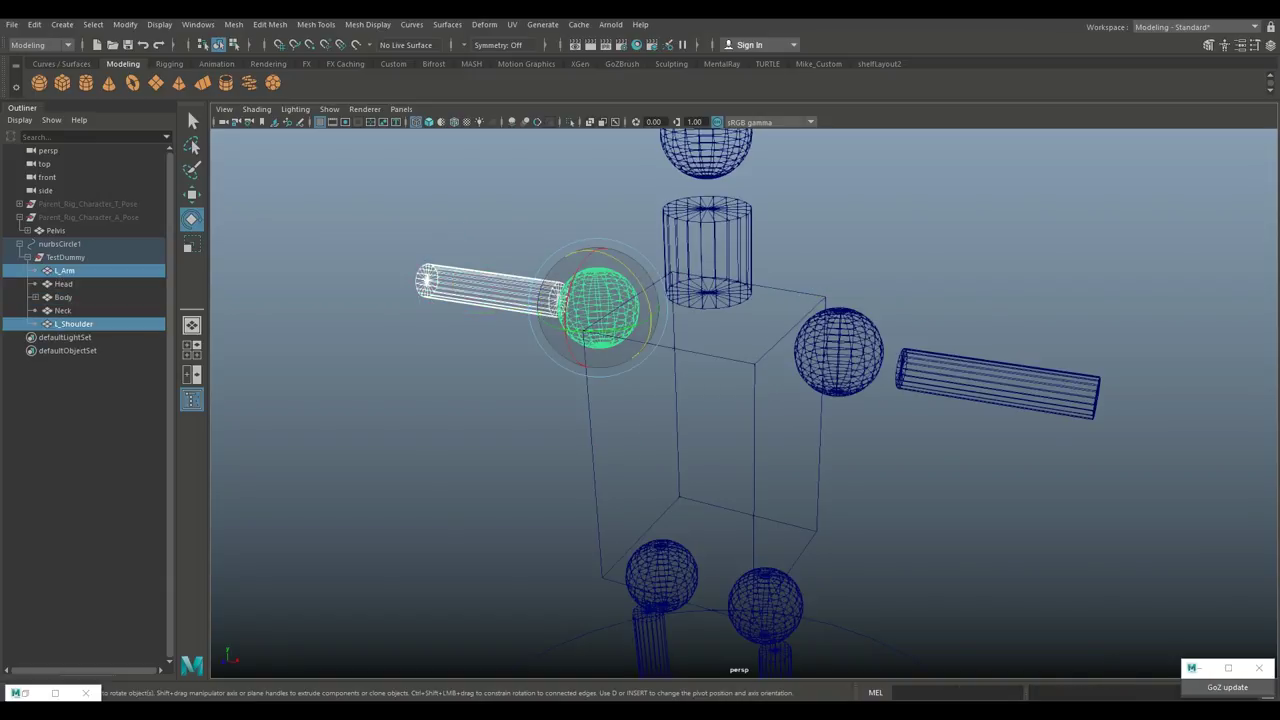
key(p)
click(598, 310)
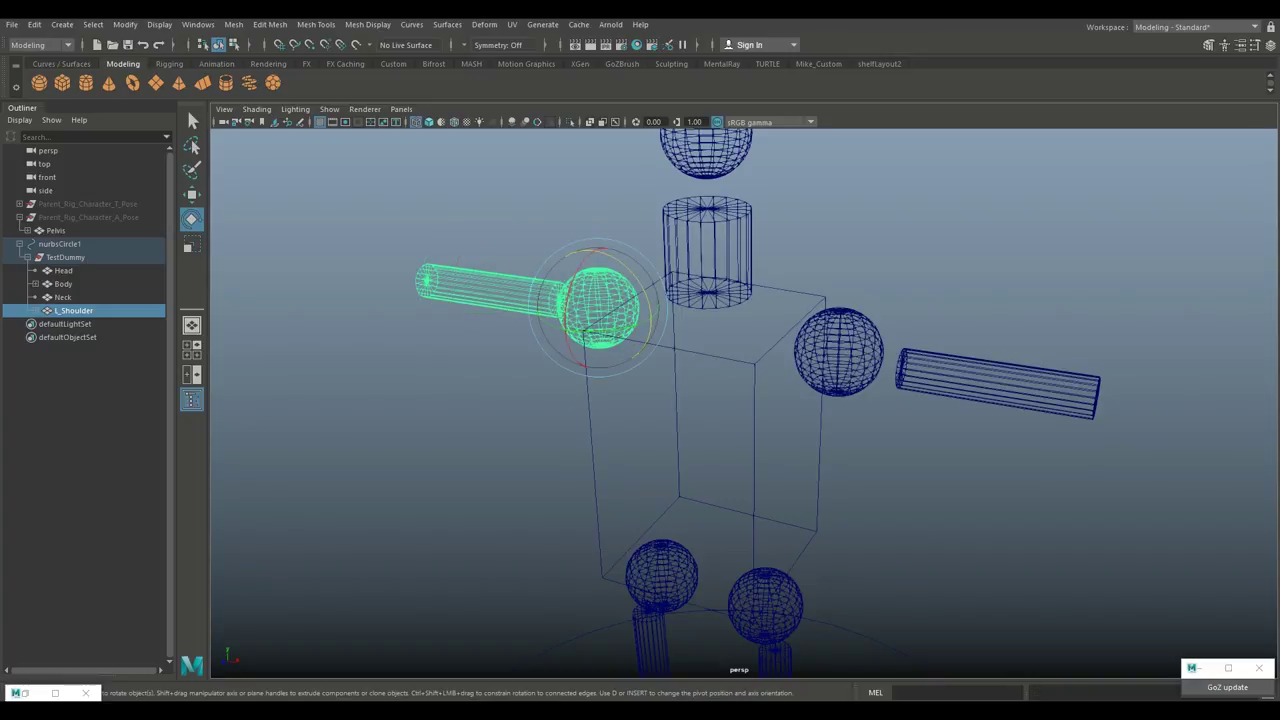
shift+click(668, 347)
key(p)
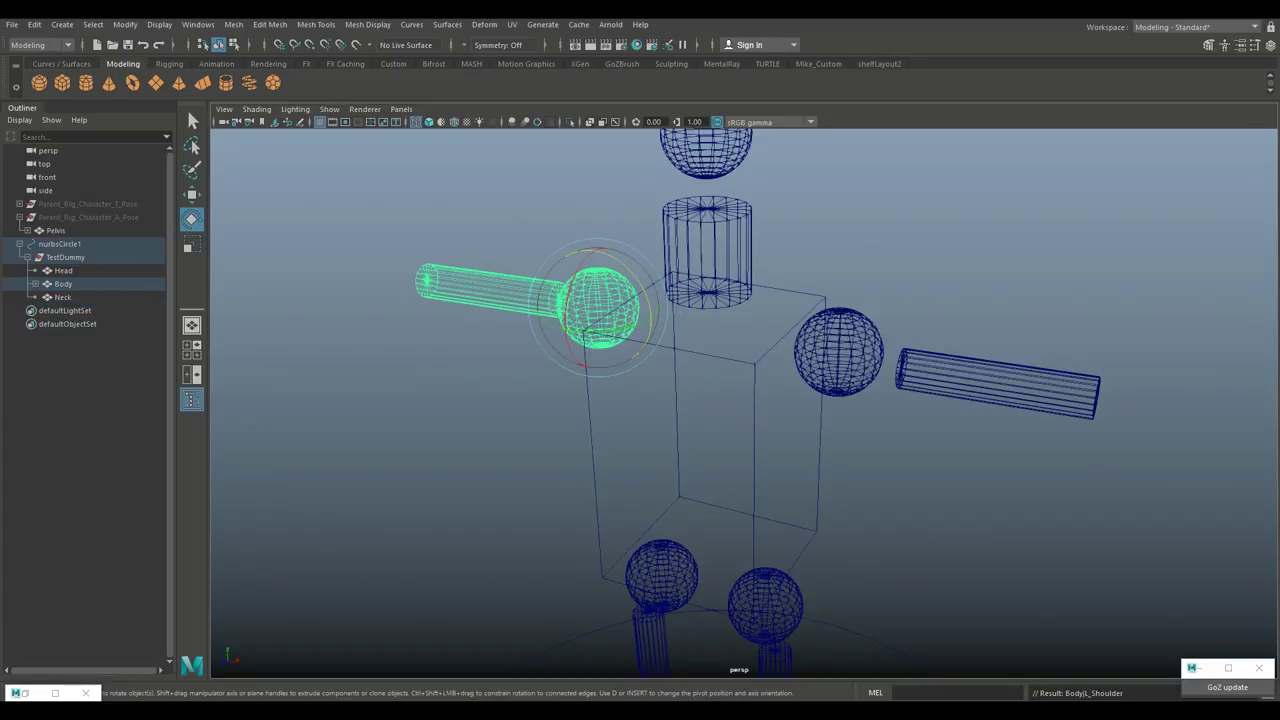
- Parent Head to Neck, and Neck to Body
click(706, 164)
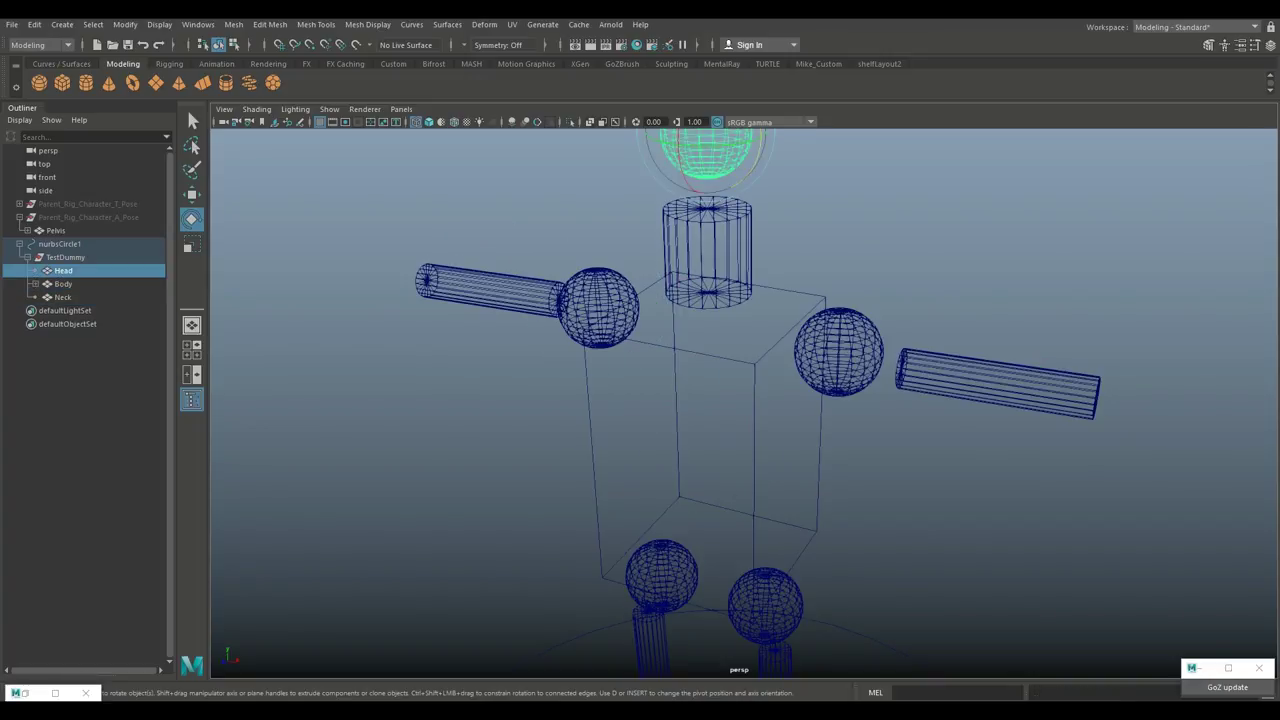
shift+click(708, 250)
key(p)
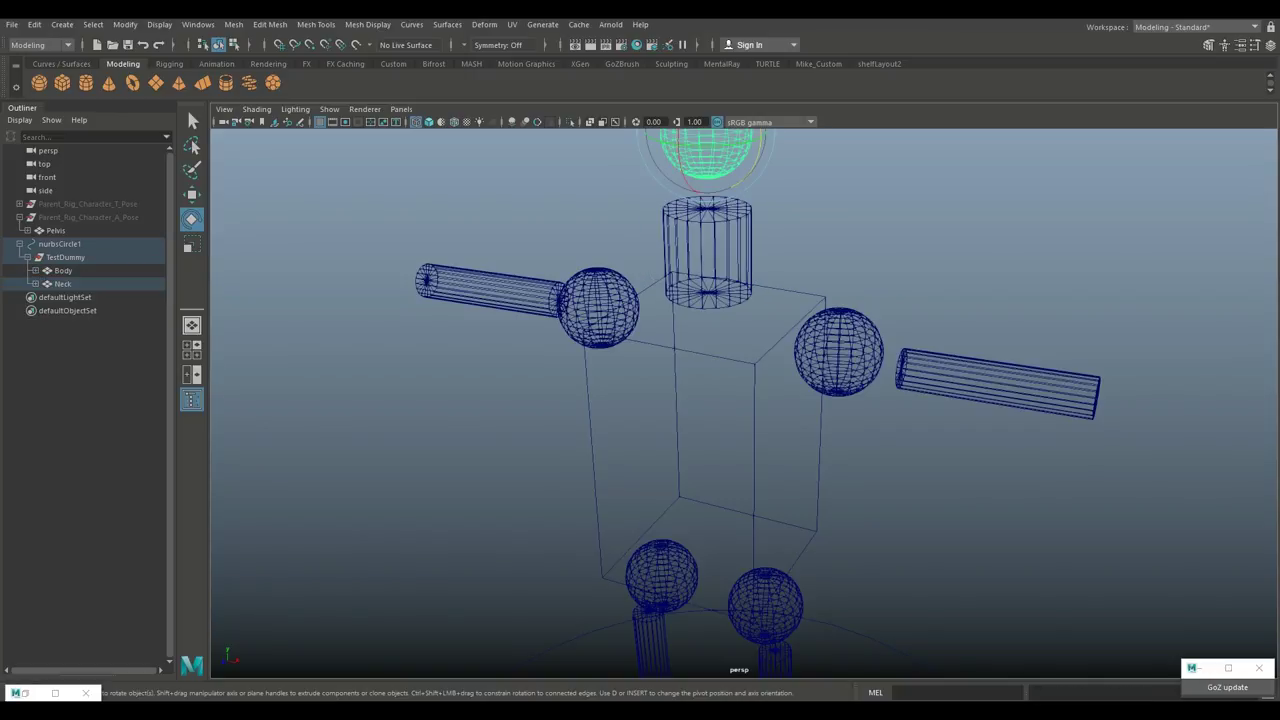
click(708, 250)
shift+click(712, 355)
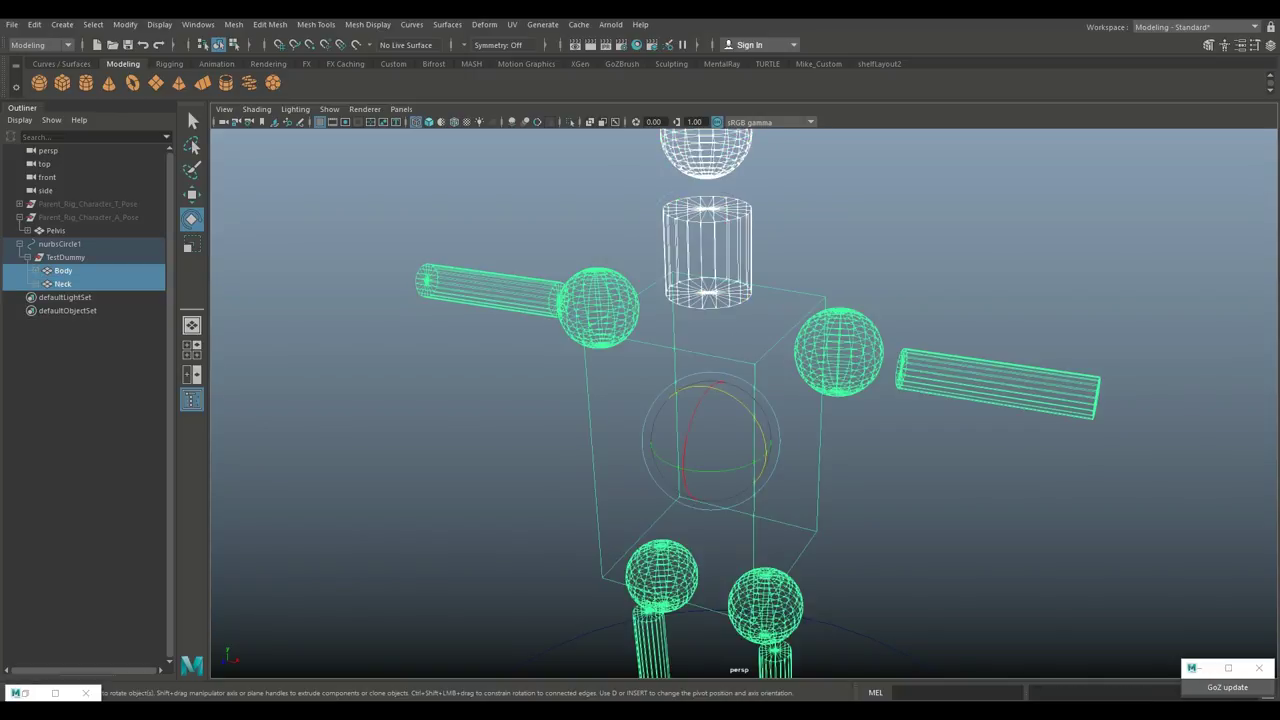
key(p)
- Expand the hierarchy under Body to examine the hip, leg, ankle, foot, shoulder and arm chains
scroll(712, 355, down, 8)
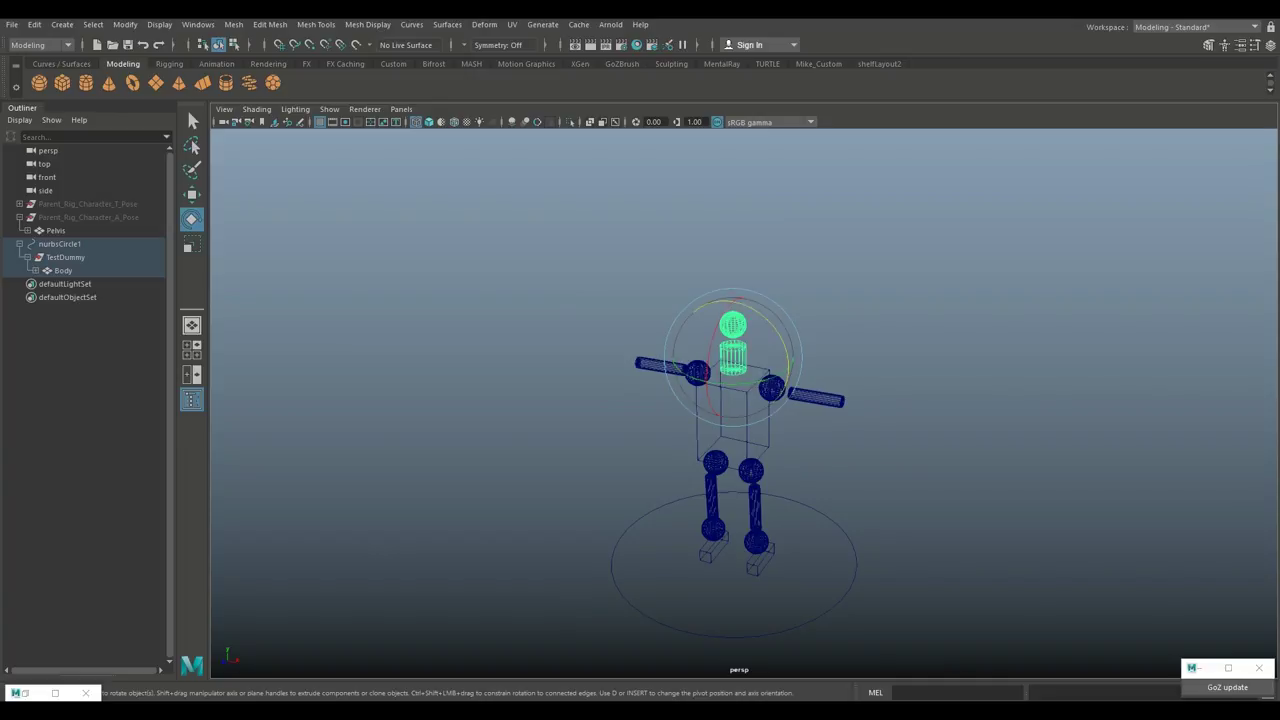
alt+middle_drag(712, 355, 626, 326)
alt+drag(626, 326, 686, 296)
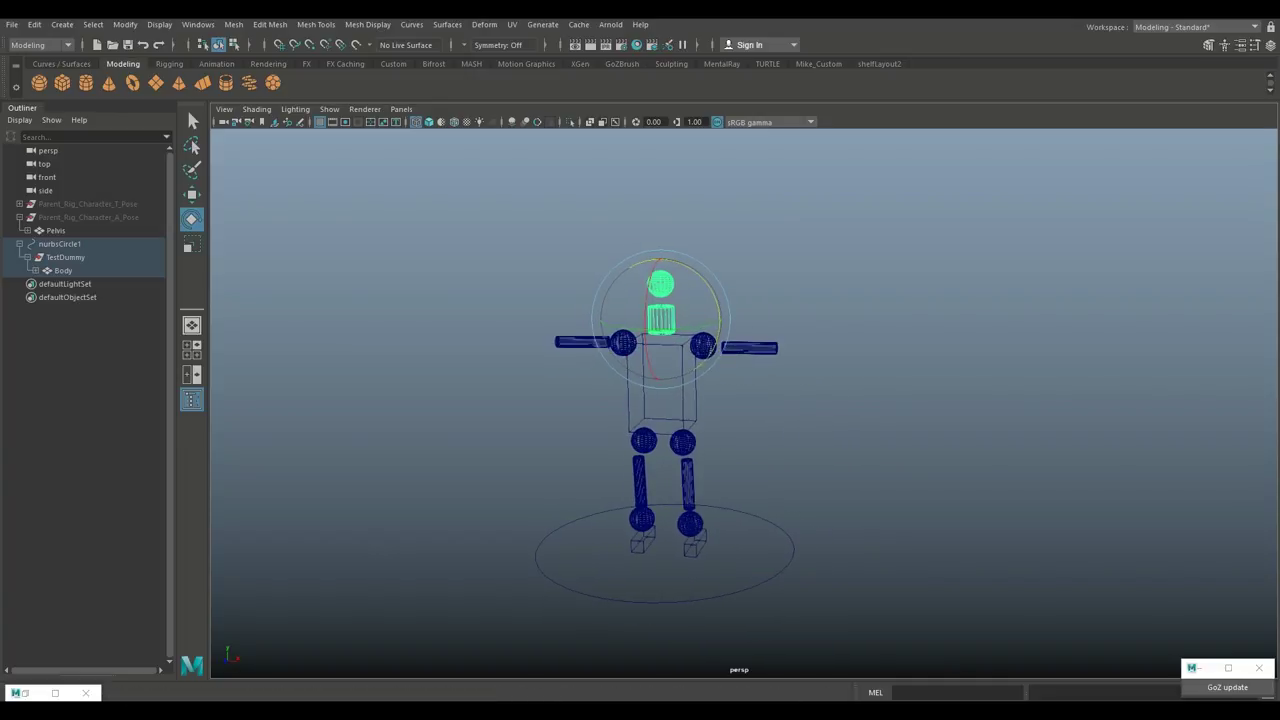
click(36, 270)
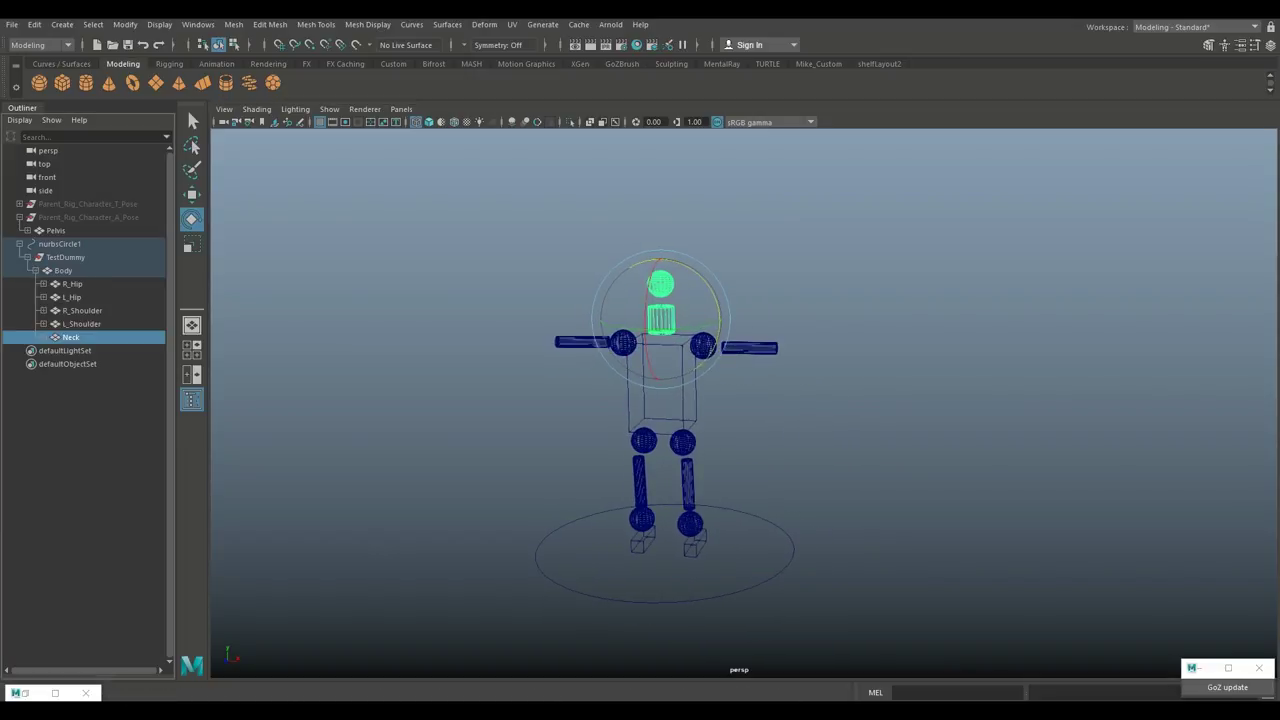
click(44, 284)
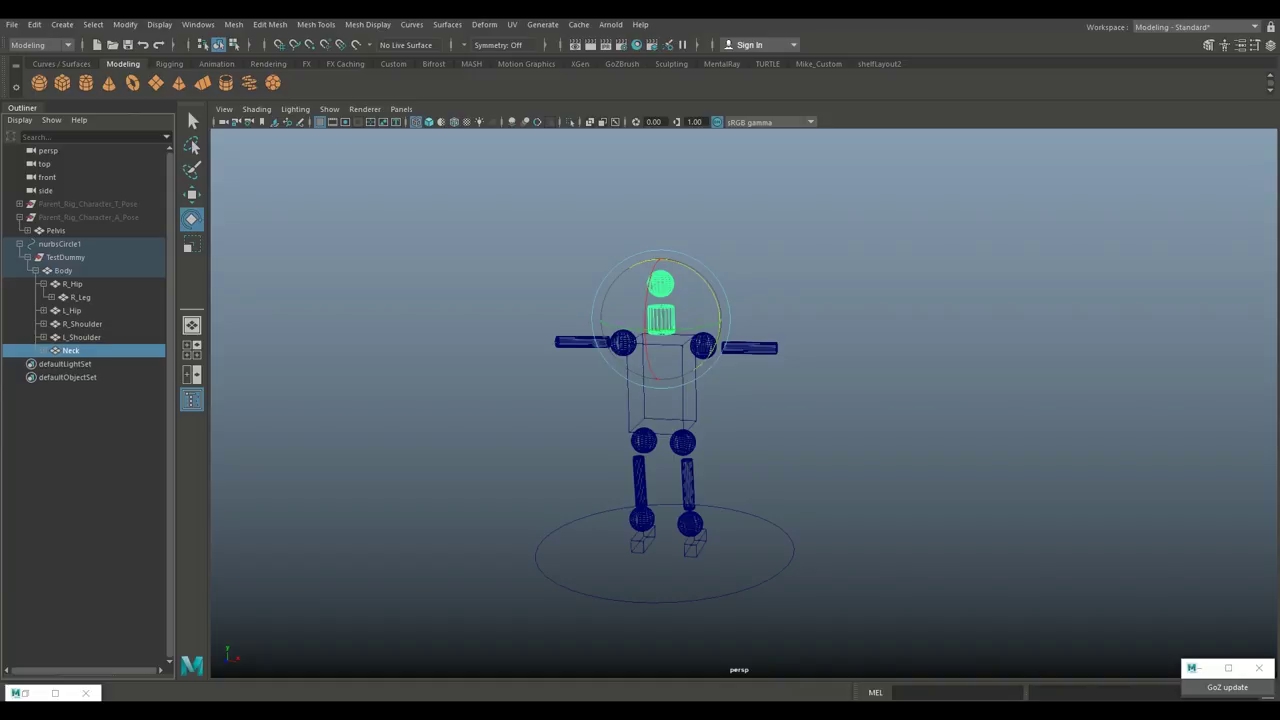
click(52, 297)
click(44, 324)
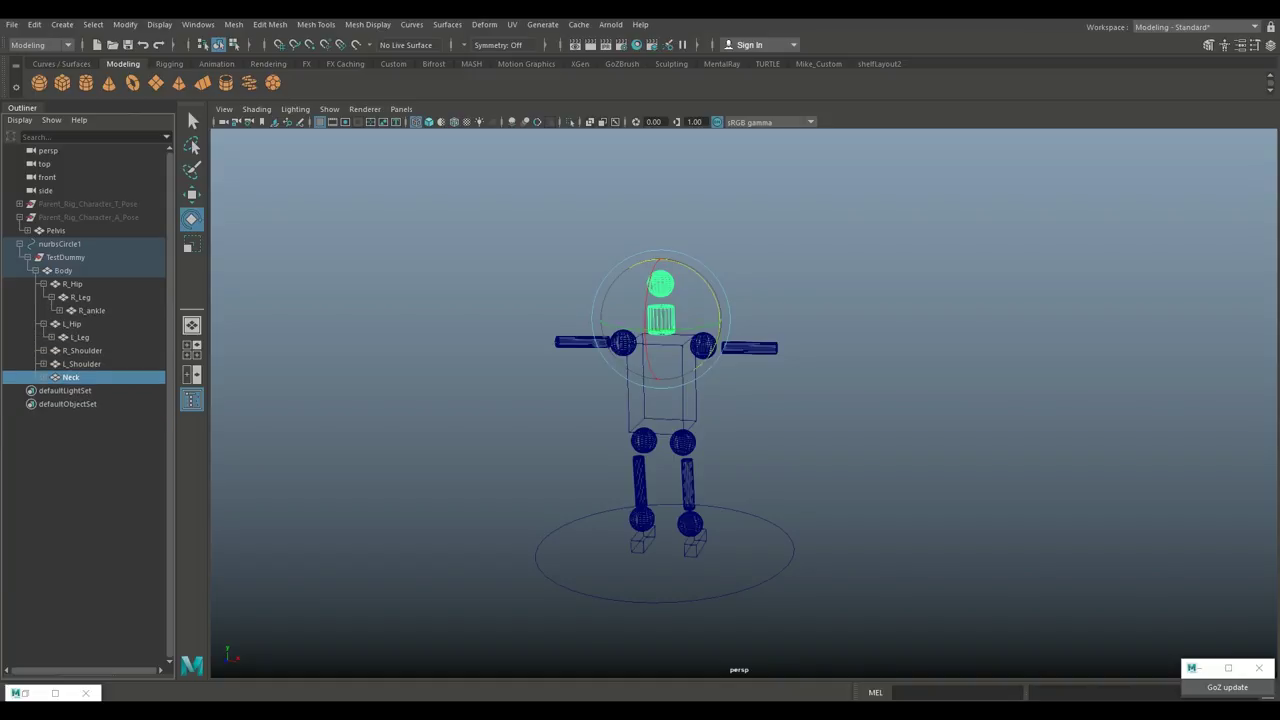
click(44, 351)
click(44, 377)
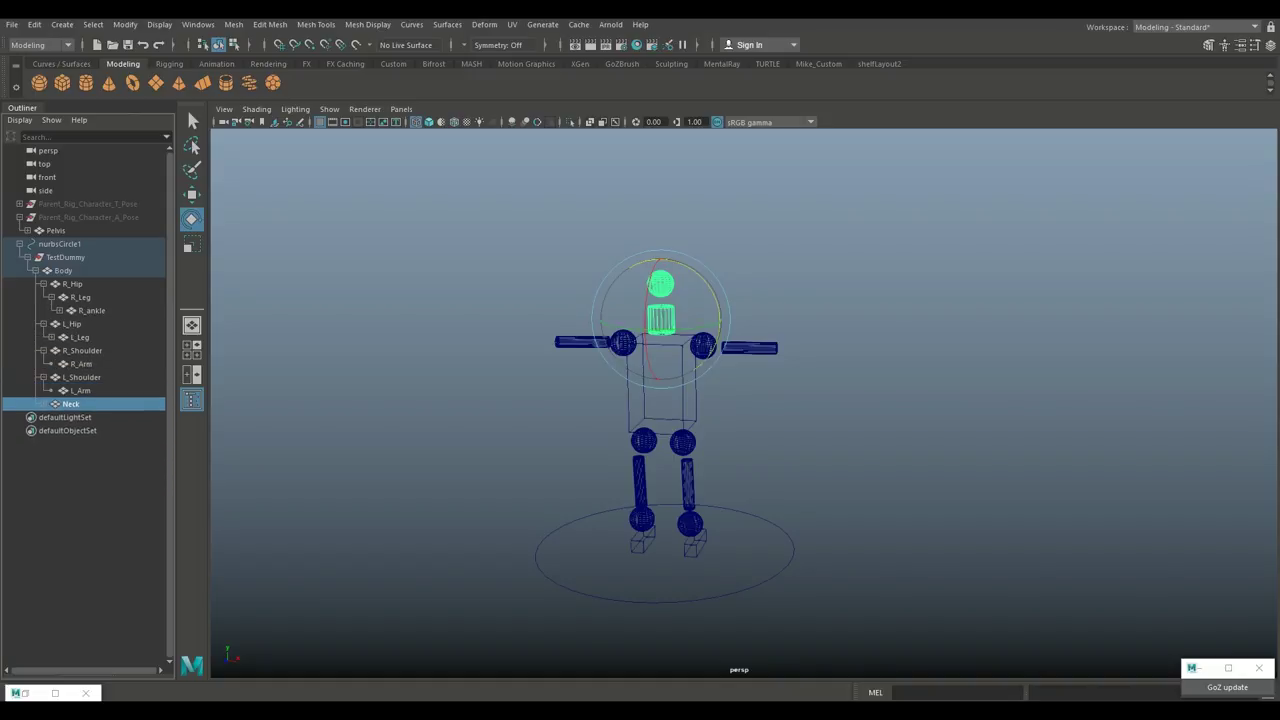
click(52, 337)
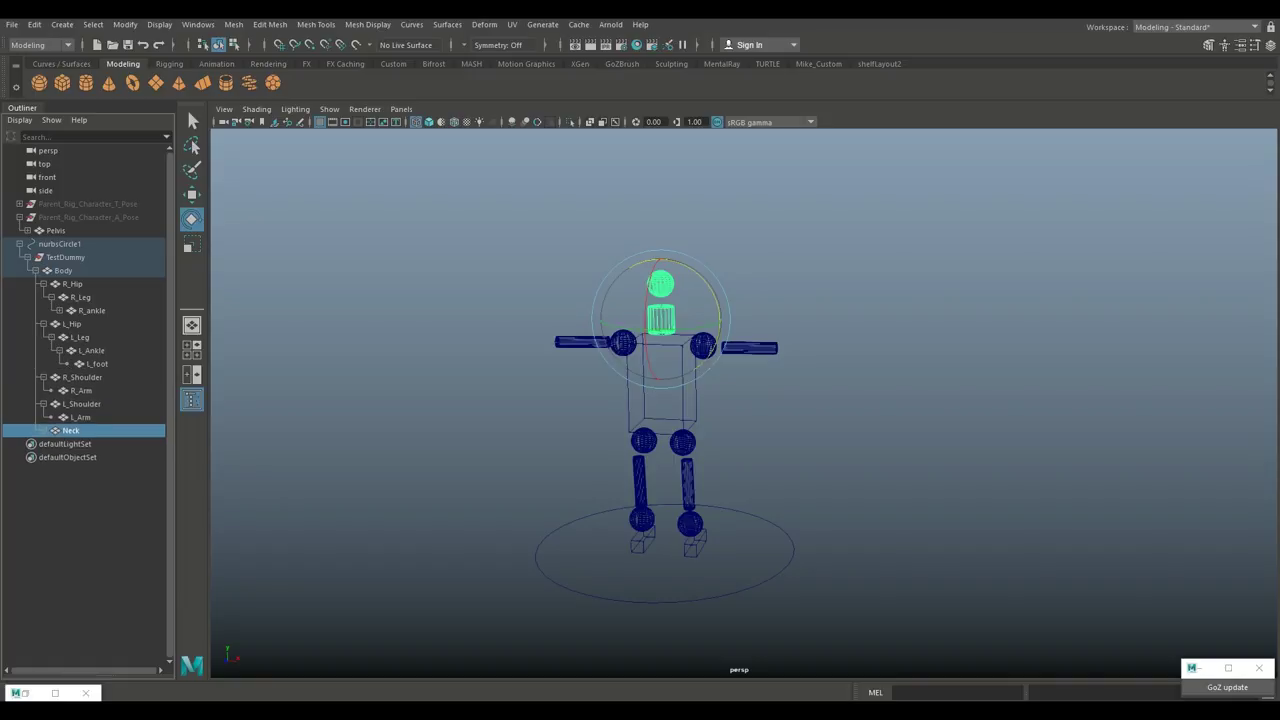
click(60, 311)
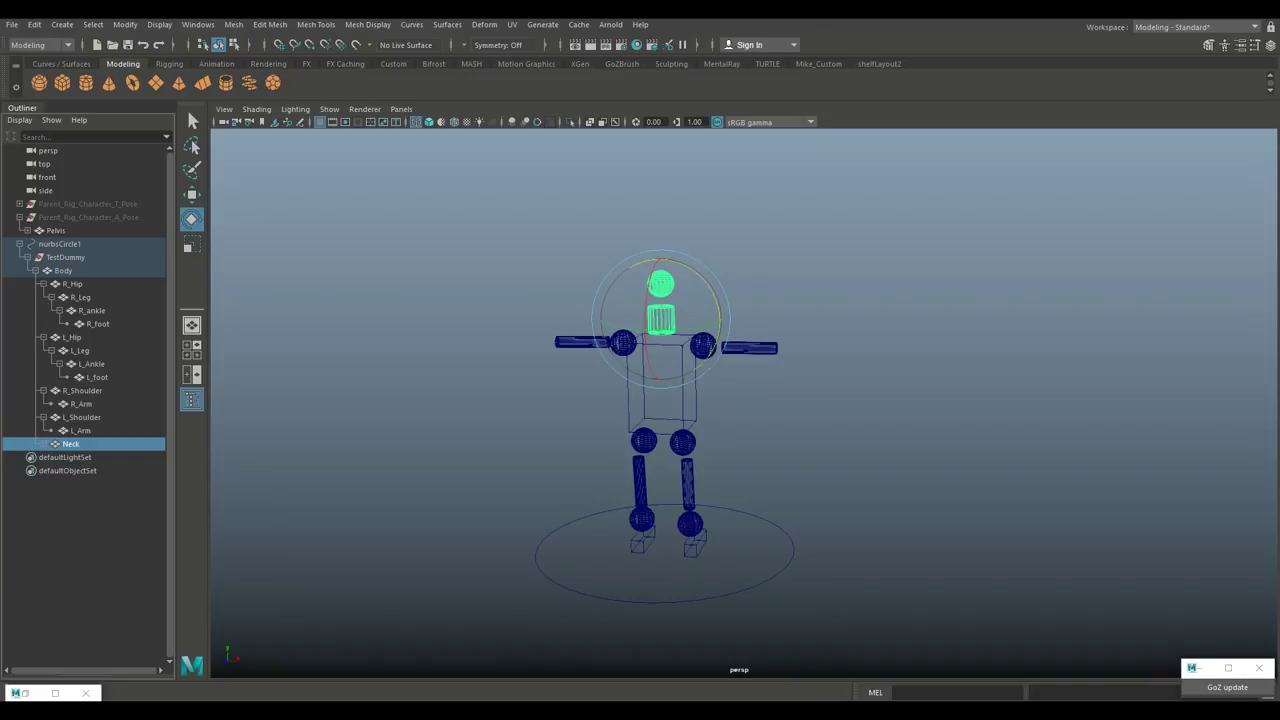
- Try rotating R_Hip to swing its leg chain, and undo the rotation
alt+right_drag(680, 400, 760, 400)
alt+drag(740, 400, 745, 415)
alt+middle_drag(740, 420, 770, 338)
alt+drag(770, 340, 688, 322)
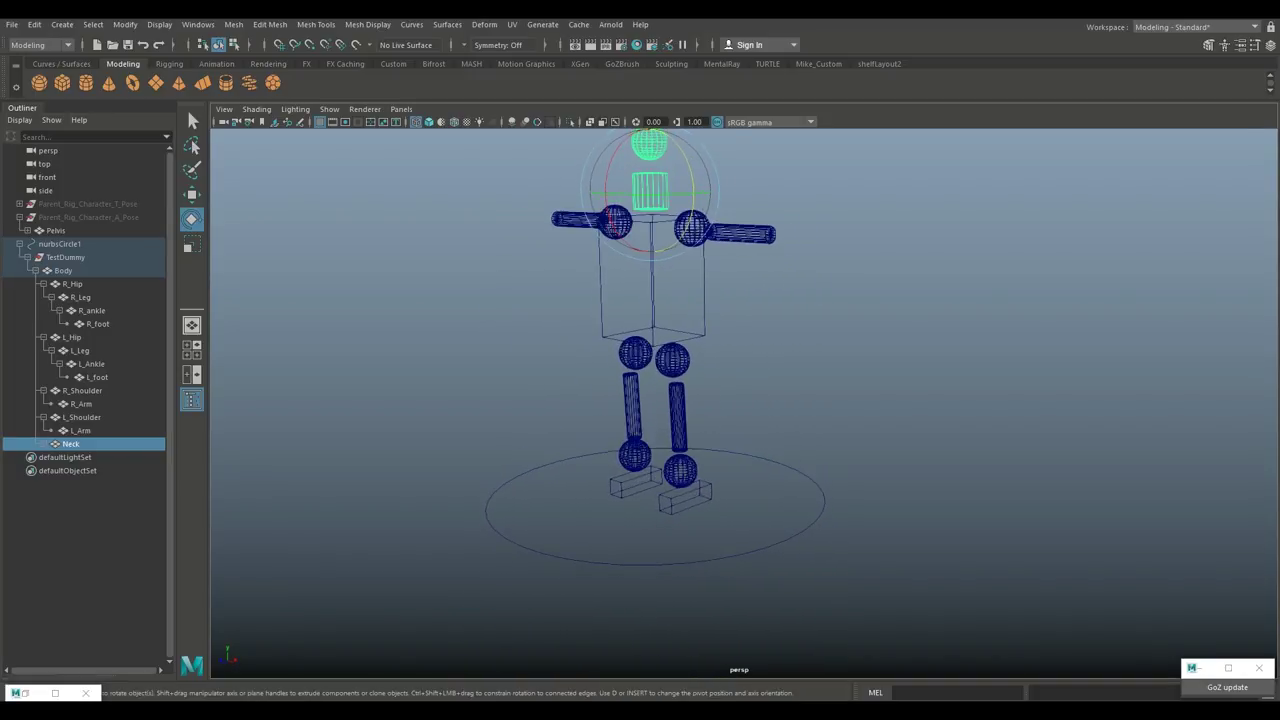
alt+middle_drag(688, 322, 705, 347)
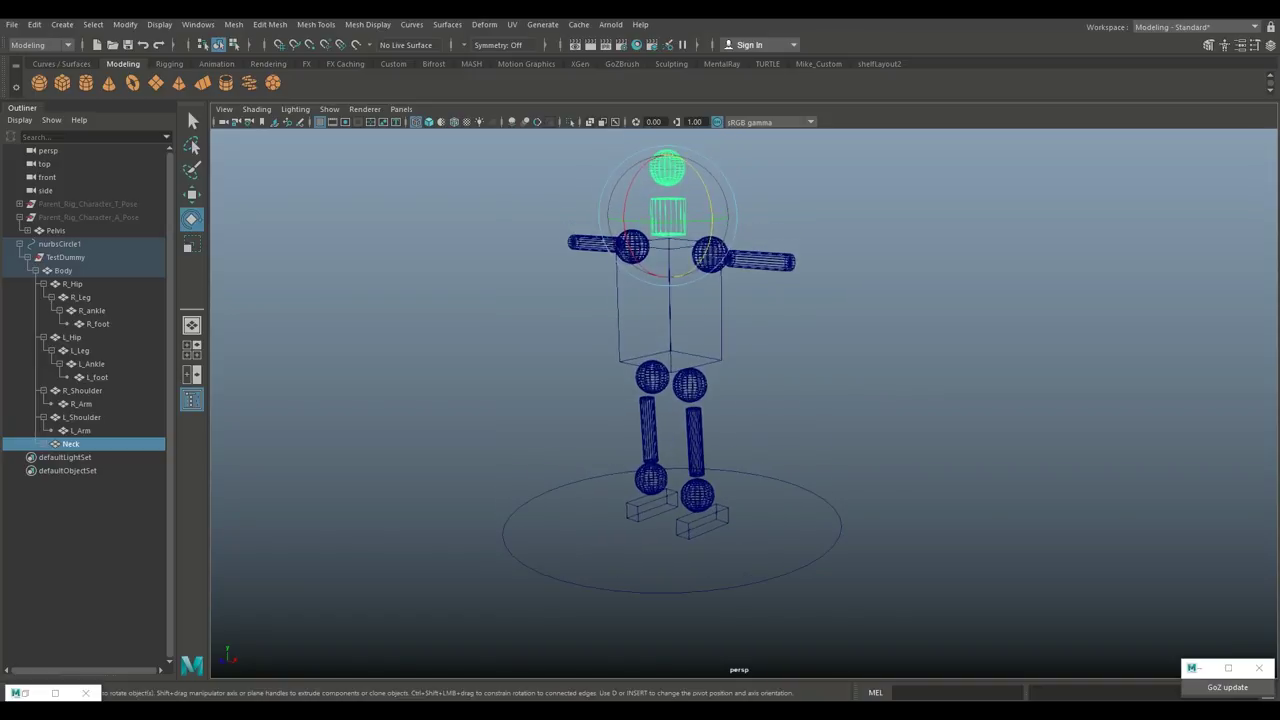
click(690, 386)
drag(653, 363, 647, 398)
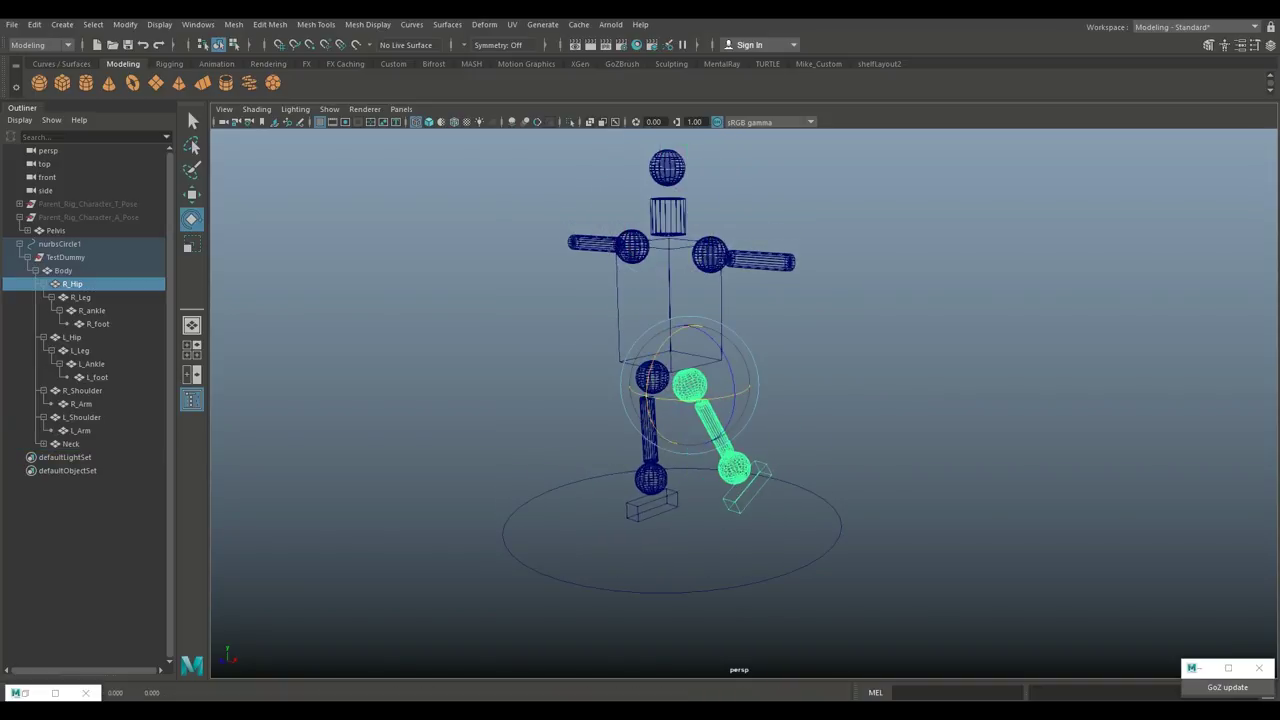
key(ctrl+z)
- Try rotating R_ankle and R_Shoulder one after the other, and undo each rotation
click(697, 494)
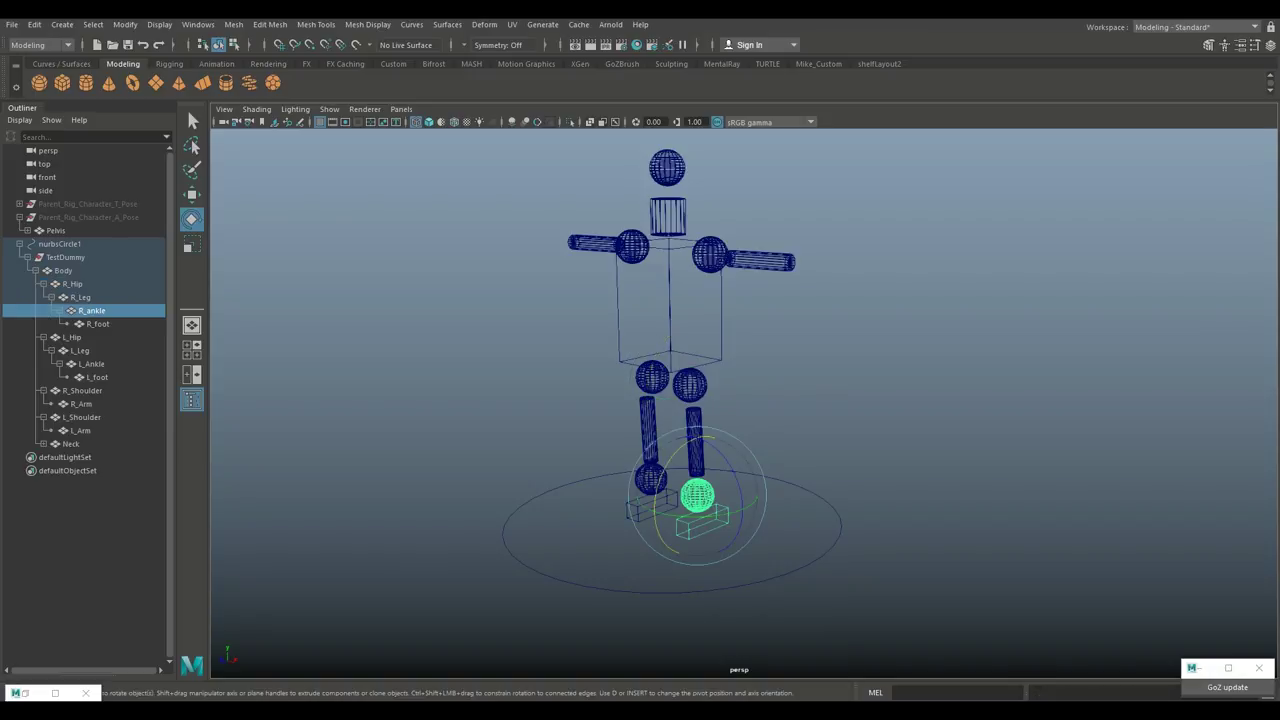
drag(662, 471, 657, 487)
key(ctrl+z)
click(710, 255)
drag(722, 262, 735, 262)
key(ctrl+z)
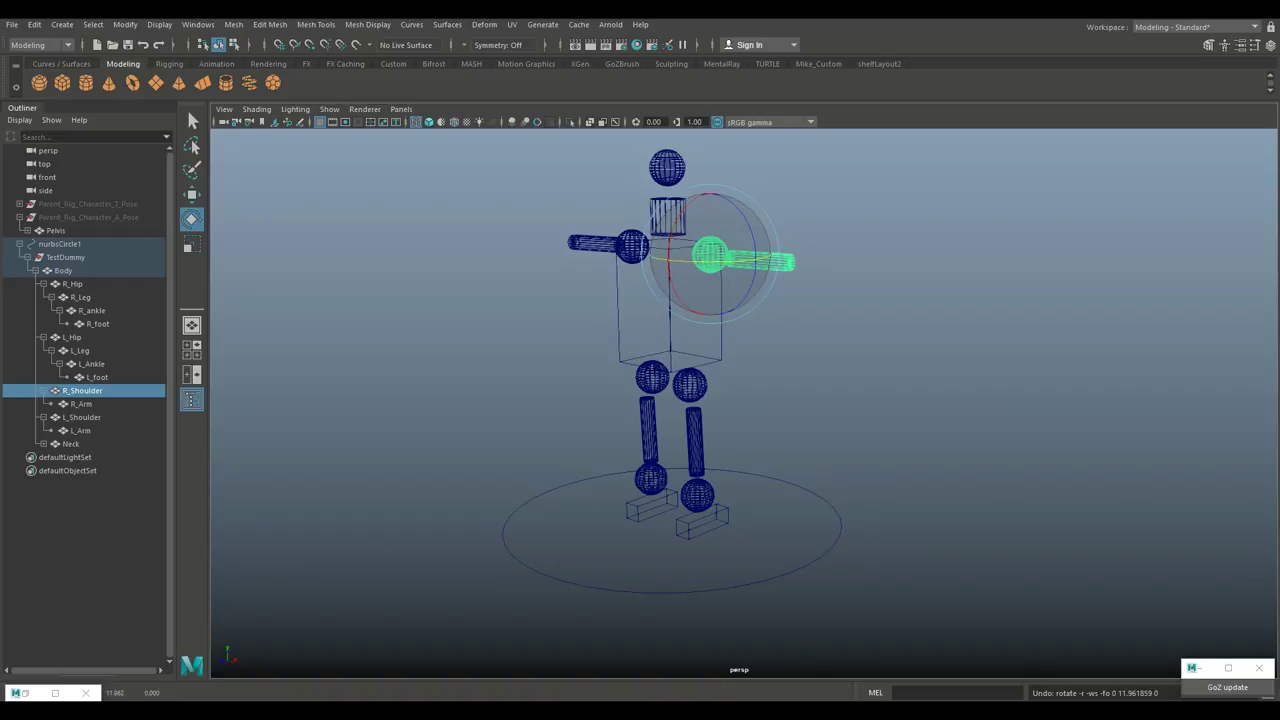
- Show all hidden objects in the scene to bring back the T-pose and A-pose characters
scroll(744, 404, down, 5)
alt+drag(720, 380, 820, 380)
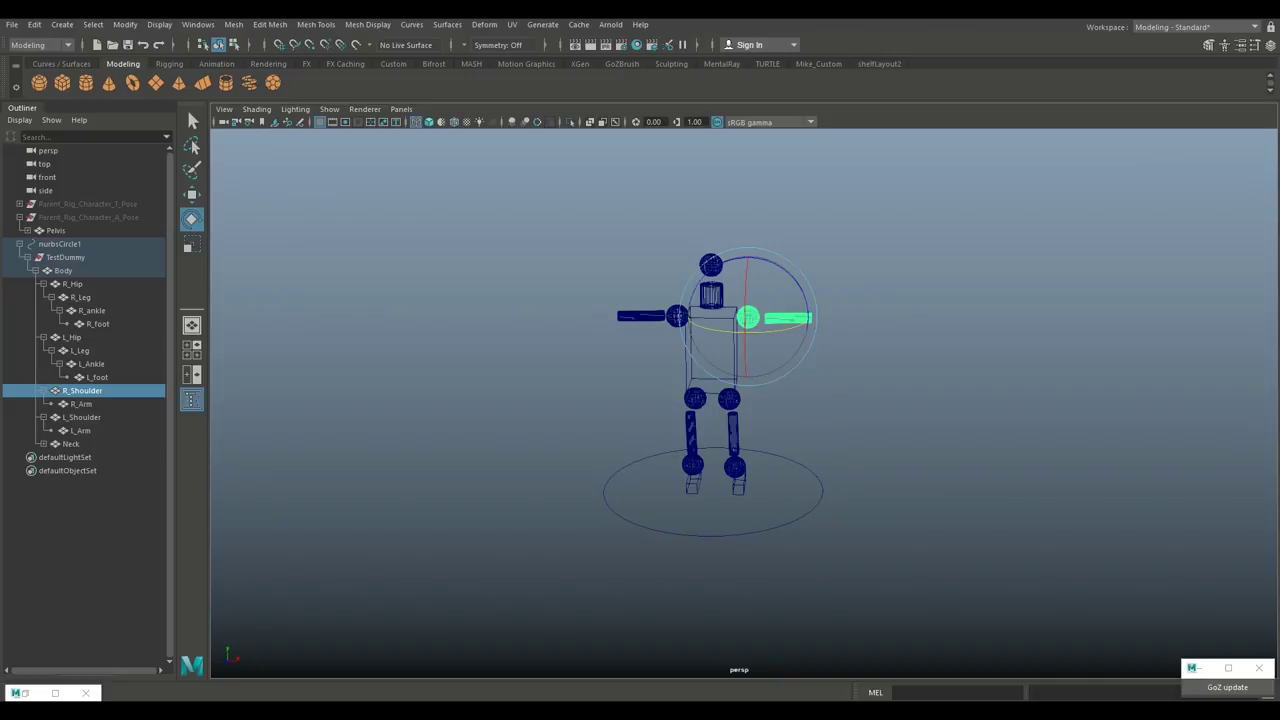
click(125, 24)
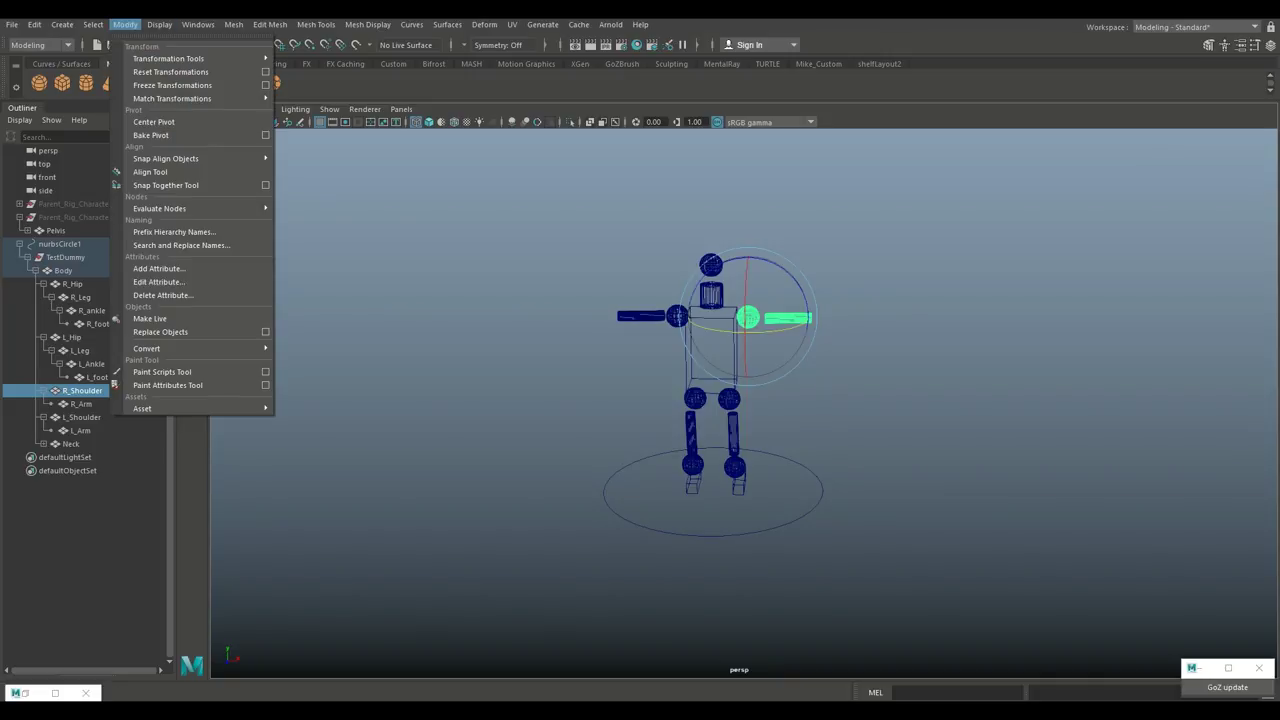
mouse_move(159, 24)
mouse_move(177, 108)
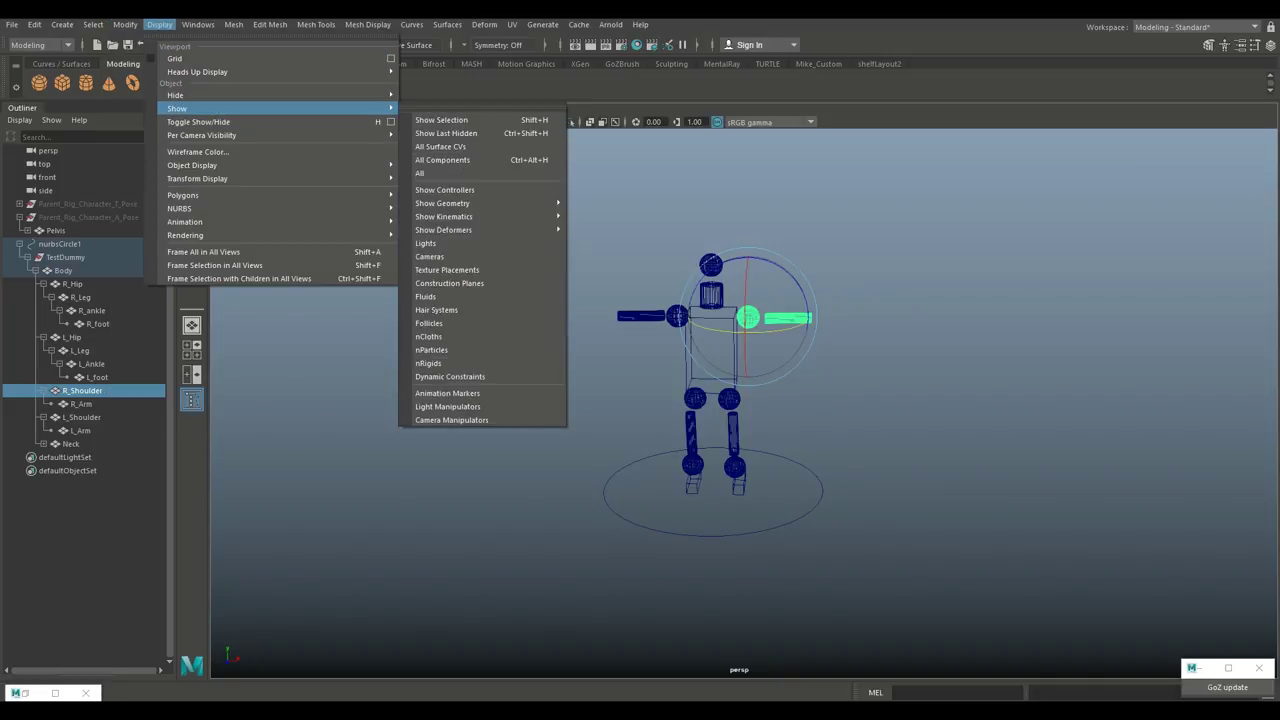
click(420, 173)
scroll(744, 400, down, 3)
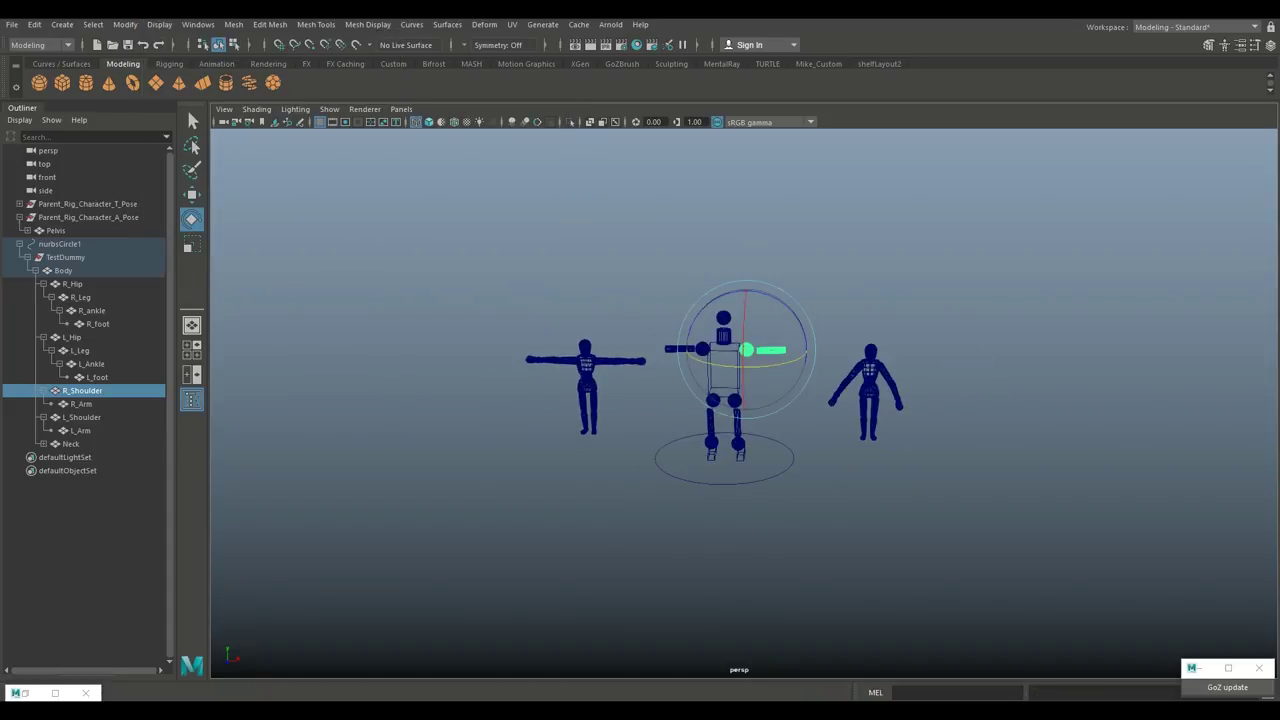
- Hide the TestDummy group and its nurbsCircle1 control circle
click(65, 257)
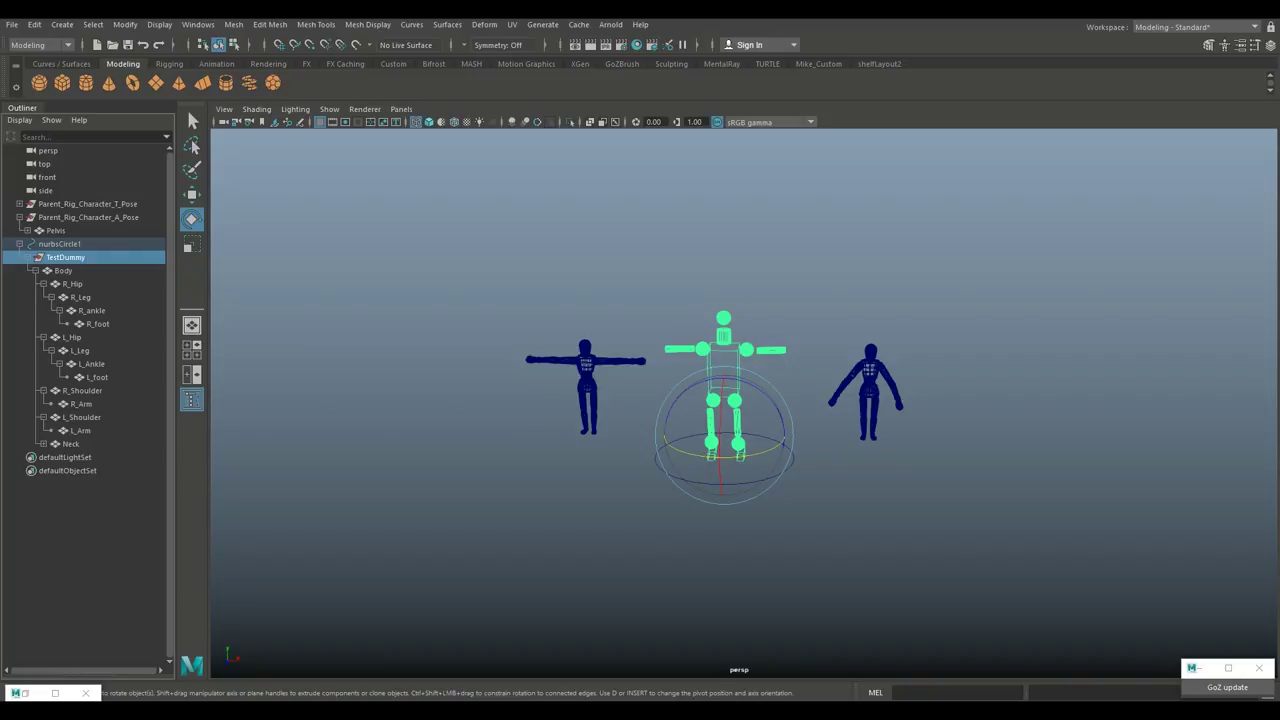
key(h)
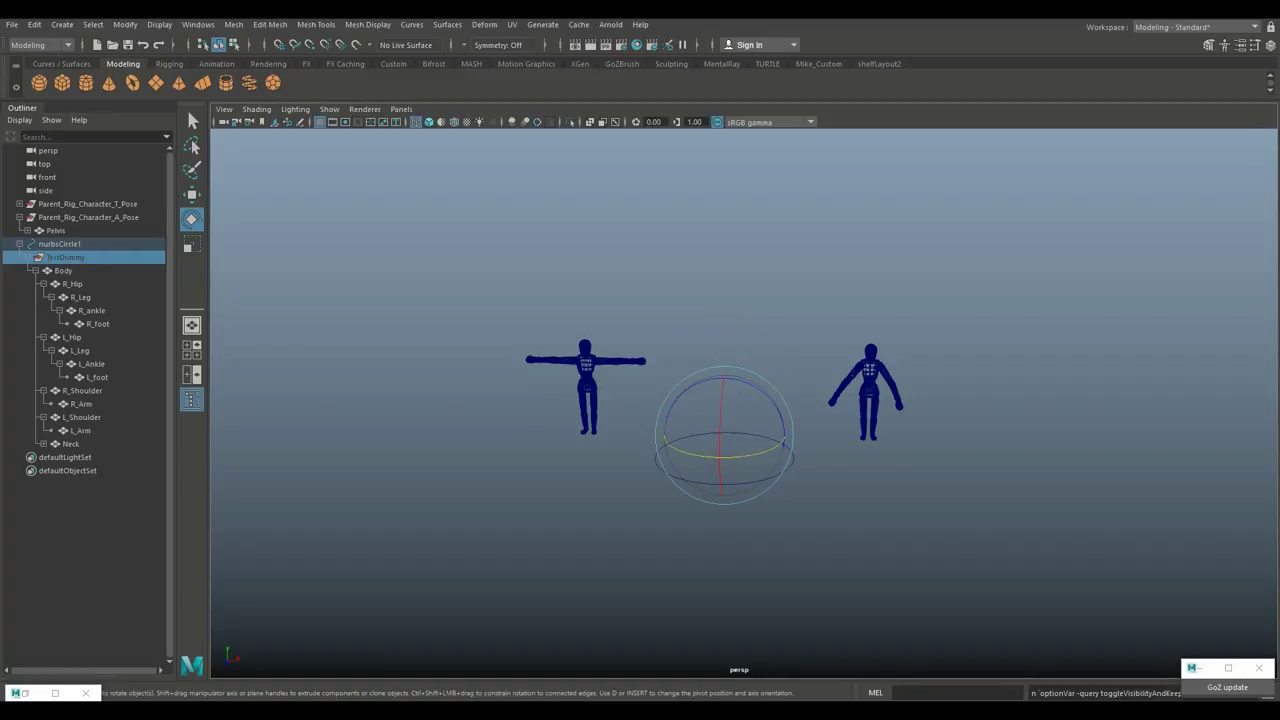
click(470, 330)
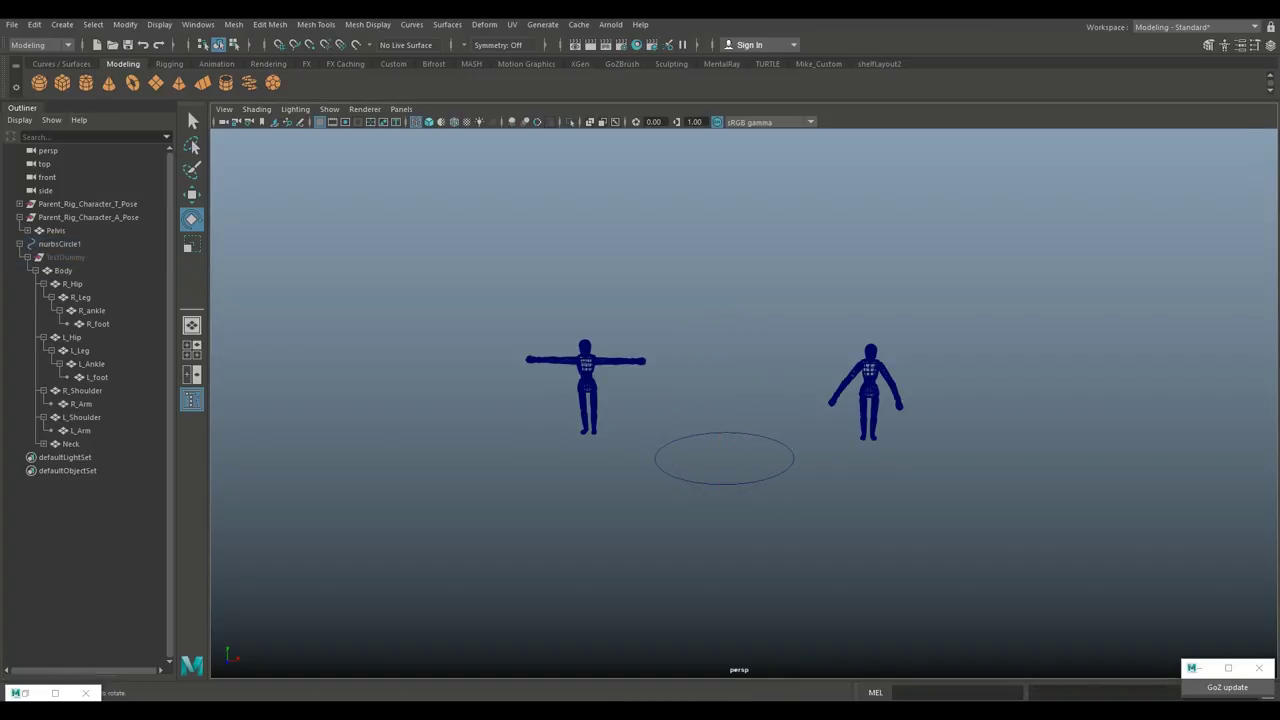
click(60, 244)
key(h)
- Hide Parent_Rig_Character_A_Pose, keeping only the T-pose character on display
scroll(742, 402, up, 4)
alt+middle_drag(742, 402, 897, 417)
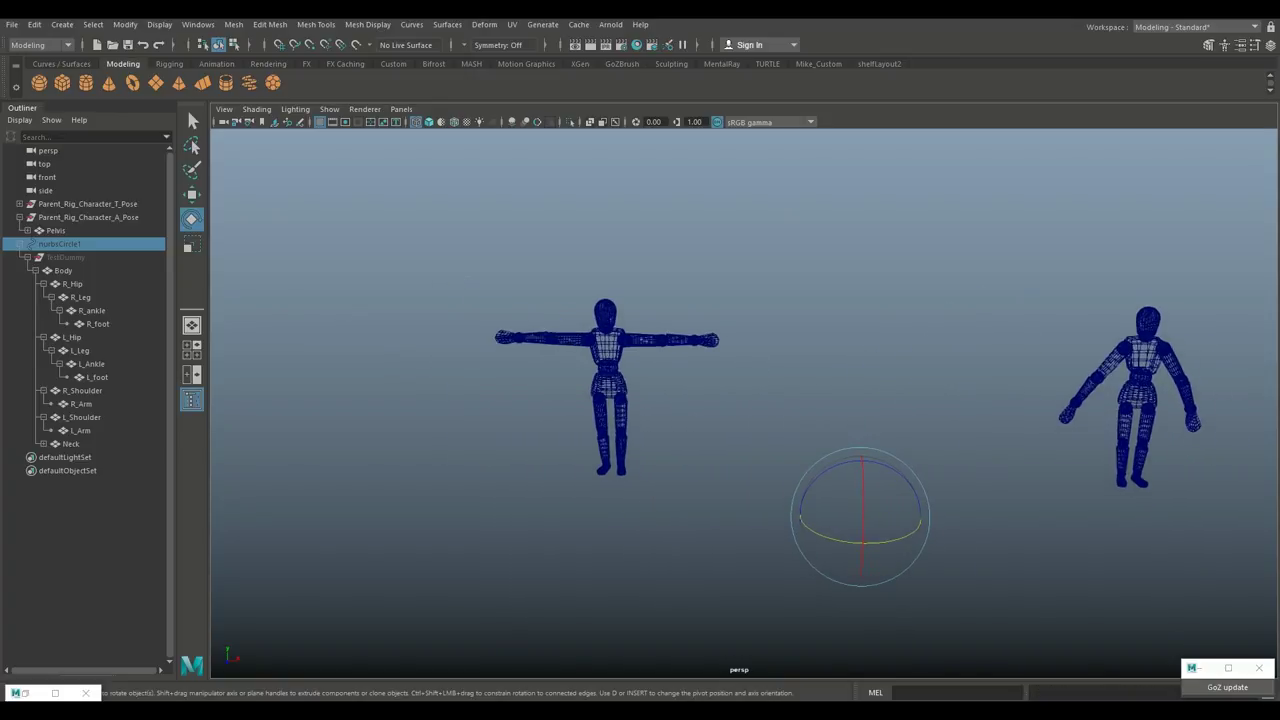
drag(475, 275, 742, 500)
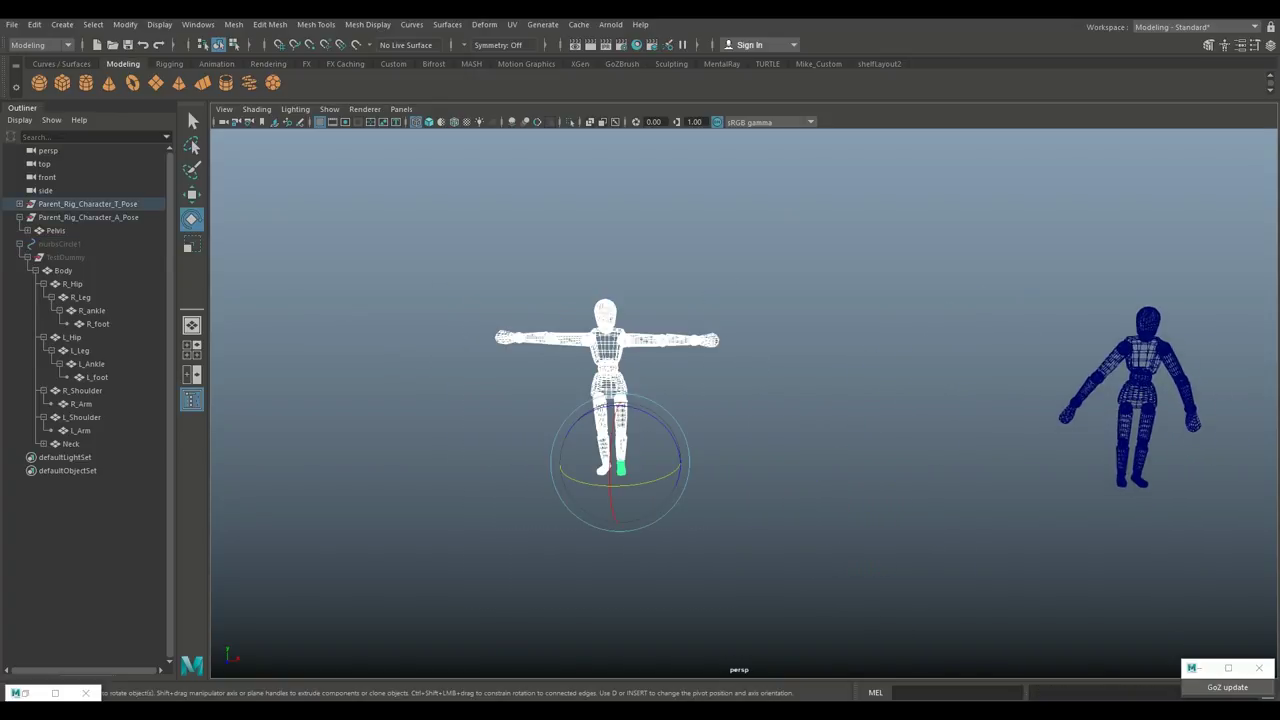
click(88, 217)
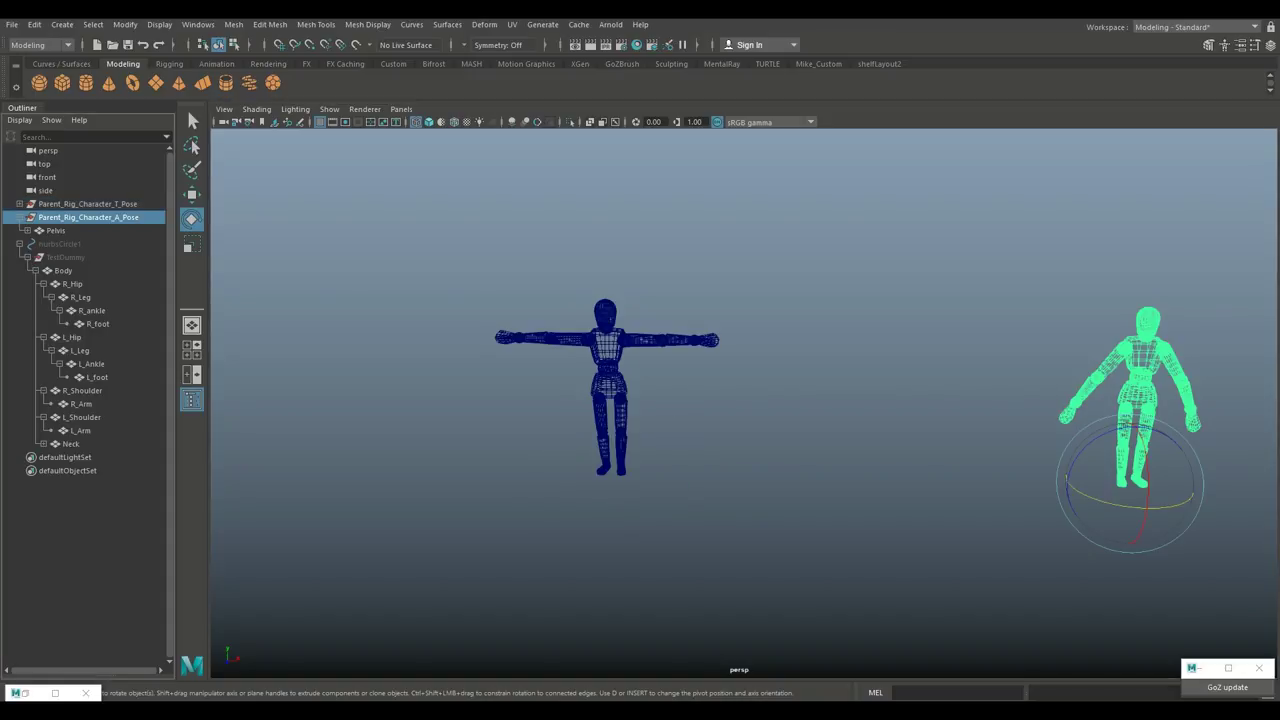
key(ctrl+h)
- Rotate the T-pose character's nearer leg forward at the hip joint
scroll(607, 385, up, 5)
alt+middle_drag(607, 385, 666, 399)
alt+drag(666, 399, 570, 405)
alt+middle_drag(570, 405, 711, 424)
scroll(641, 430, up, 4)
scroll(742, 432, down, 3)
scroll(711, 404, up, 2)
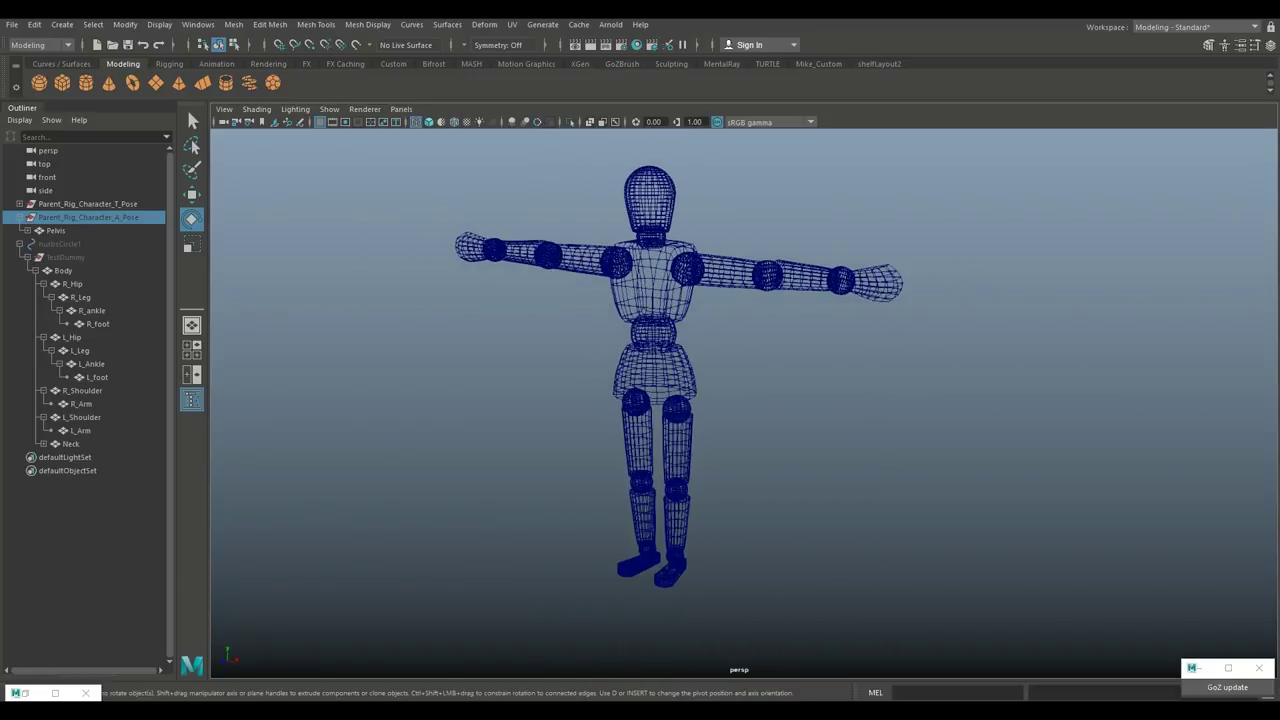
click(677, 411)
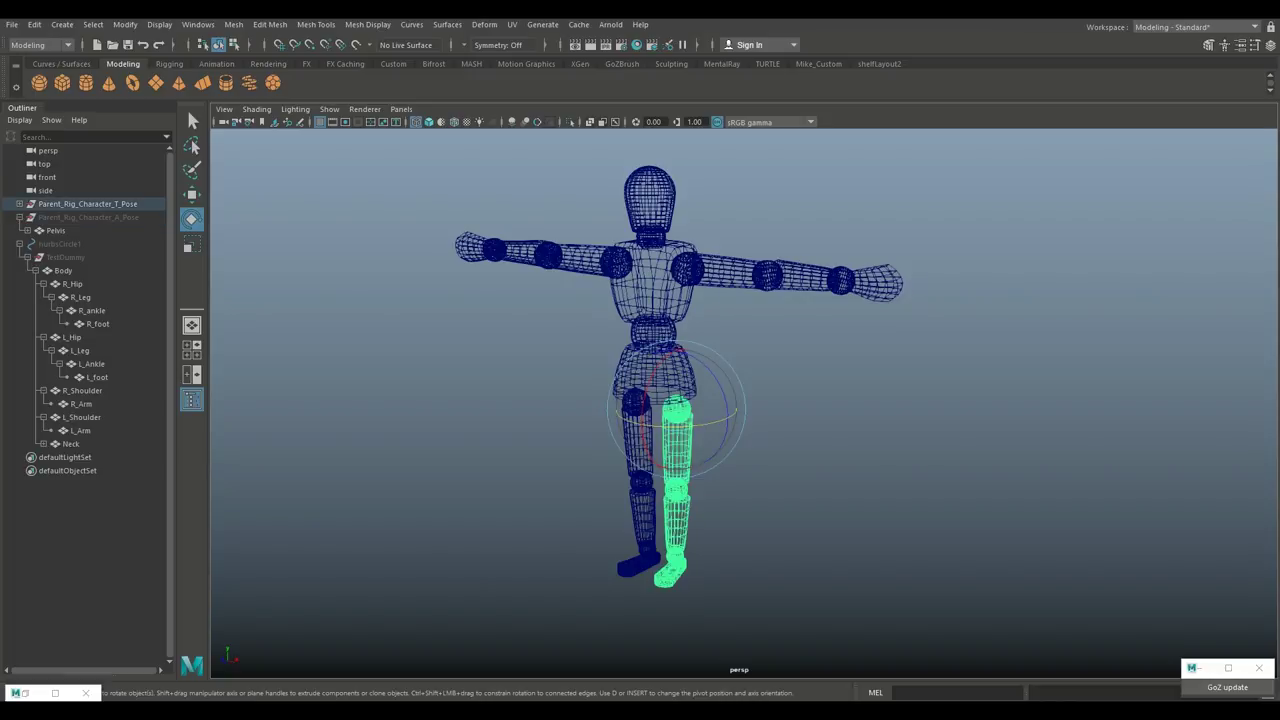
drag(643, 415, 659, 362)
click(565, 375)
- Try rotating the lower leg segment beneath the raised knee, and undo the rotation
click(610, 500)
drag(588, 473, 578, 507)
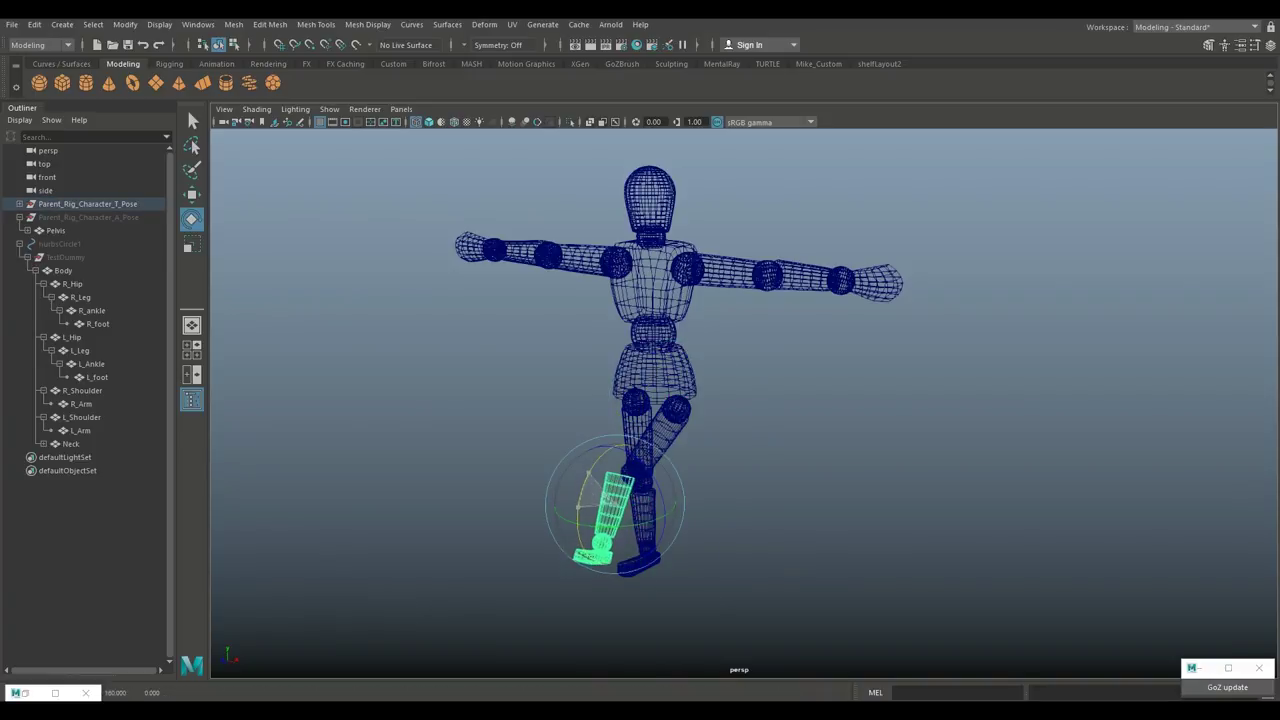
key(ctrl+z)
- Bend the raised leg backward at the knee joint
scroll(578, 480, up, 4)
alt+middle_drag(565, 480, 570, 380)
click(530, 378)
click(540, 437)
drag(540, 378, 557, 457)
- Rotate the foot of the bent leg at the ankle
scroll(557, 457, up, 4)
alt+middle_drag(557, 457, 592, 353)
click(608, 402)
drag(574, 380, 622, 424)
- Swing the T-pose character's nearer arm forward at the shoulder joint
scroll(572, 416, down, 4)
alt+middle_drag(622, 424, 592, 564)
alt+drag(592, 564, 546, 600)
click(669, 286)
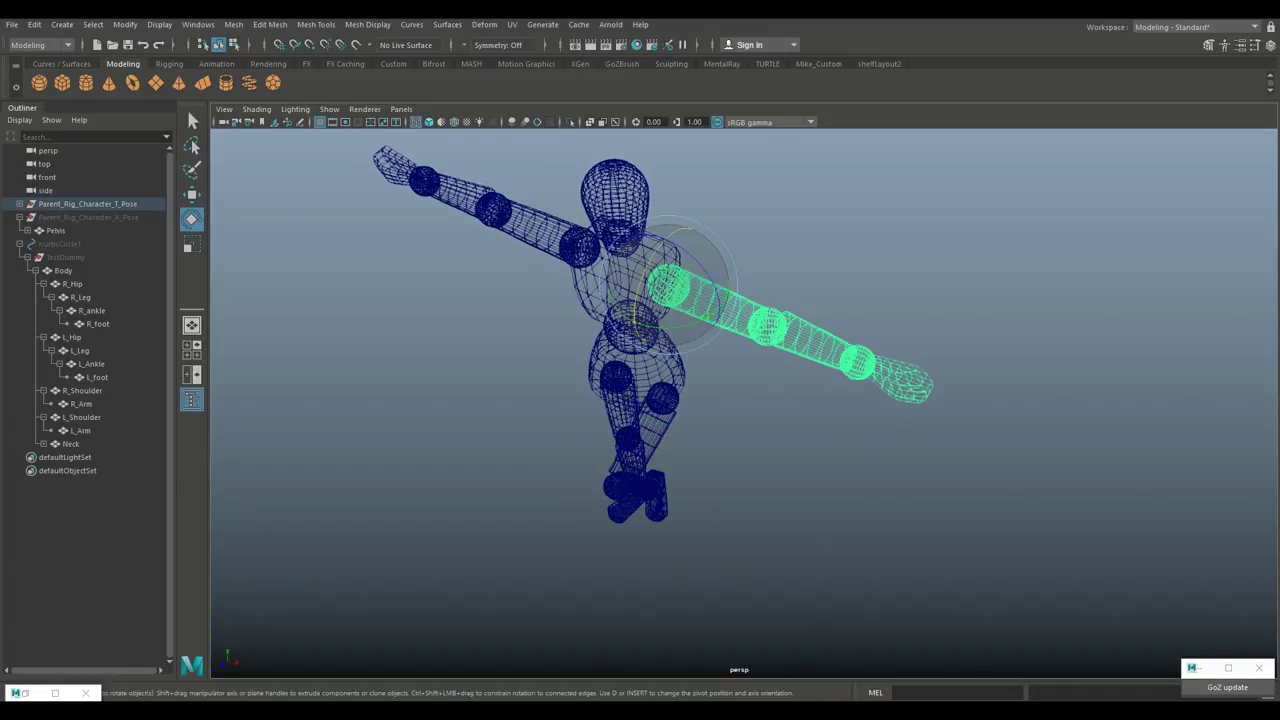
drag(708, 312, 644, 333)
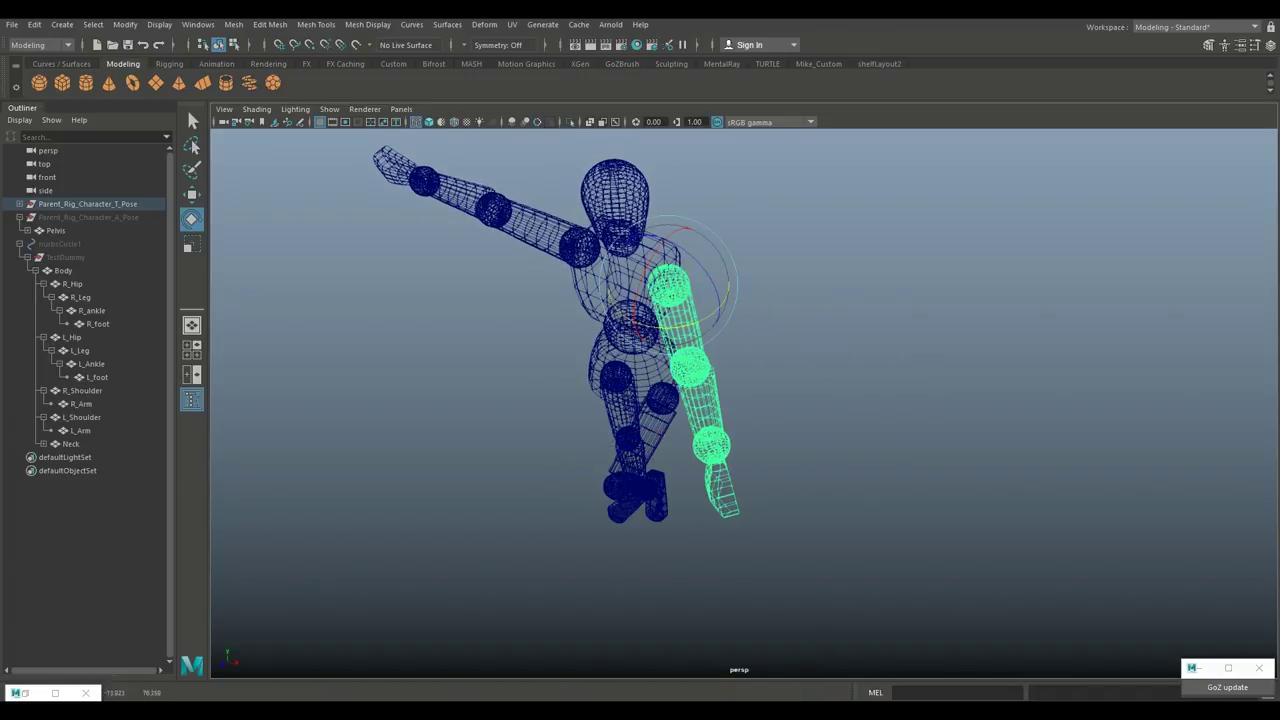
- Bend the forearm of the swung arm at the elbow
click(702, 405)
scroll(740, 405, up, 2)
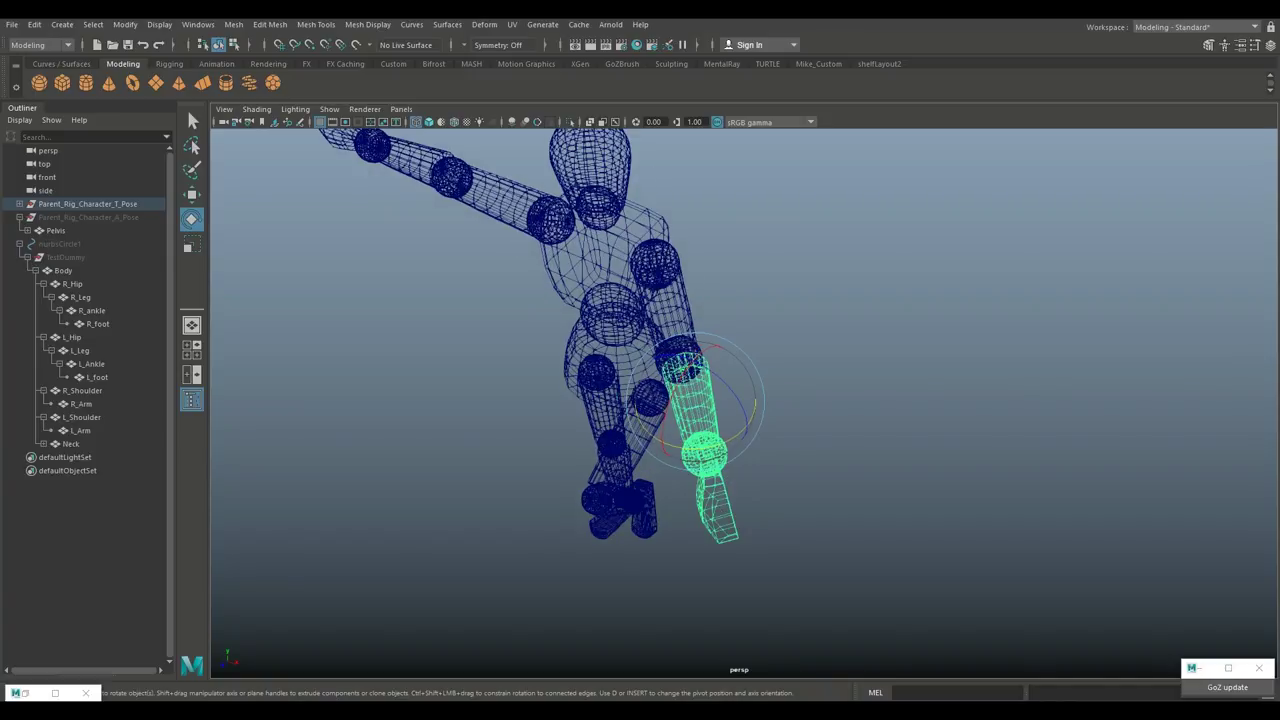
click(800, 436)
click(692, 388)
drag(725, 362, 699, 330)
click(790, 400)
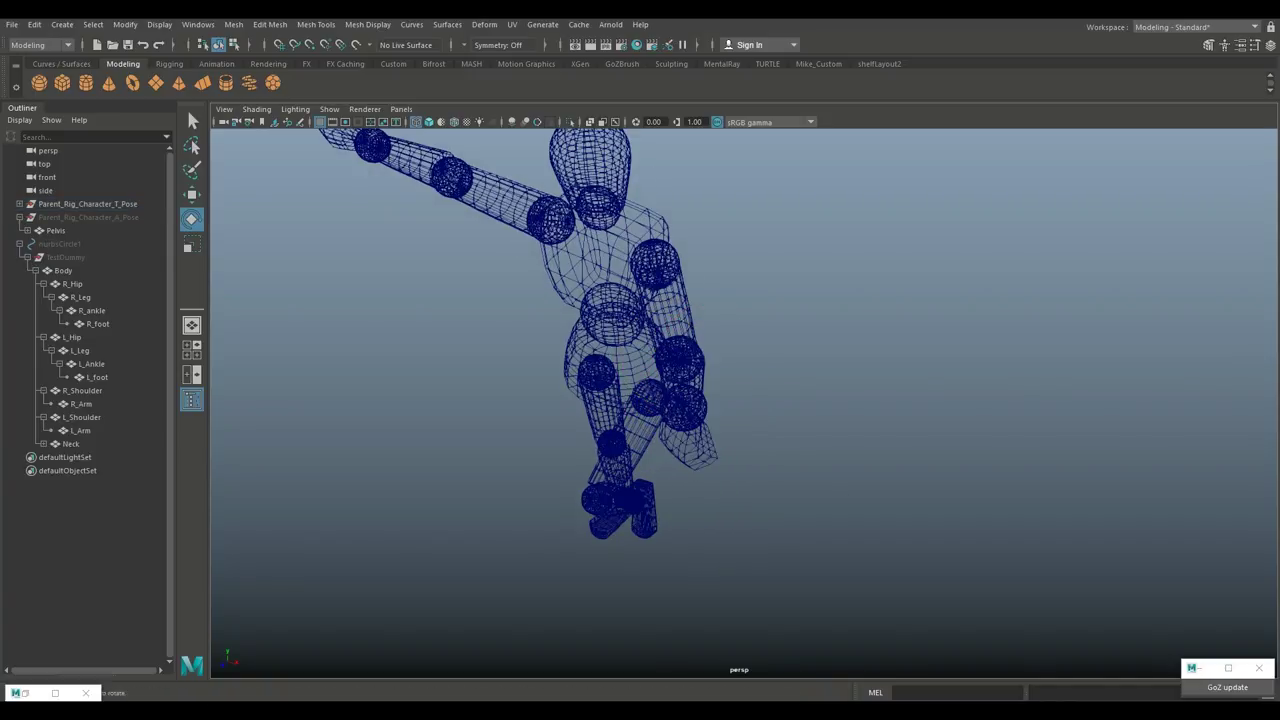
- Rotate the hand of the bent arm at the wrist
click(698, 436)
drag(734, 433, 862, 368)
click(866, 384)
scroll(866, 384, down, 4)
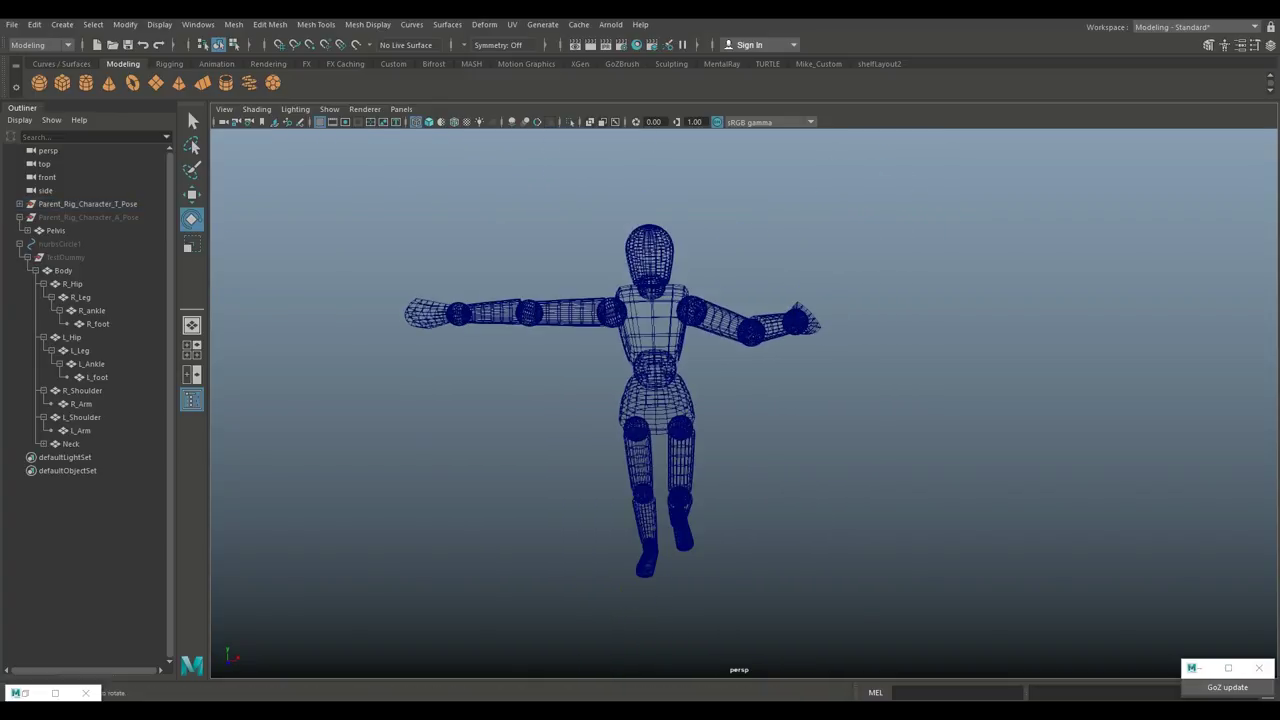
alt+middle_drag(866, 384, 866, 336)
scroll(866, 336, down, 4)
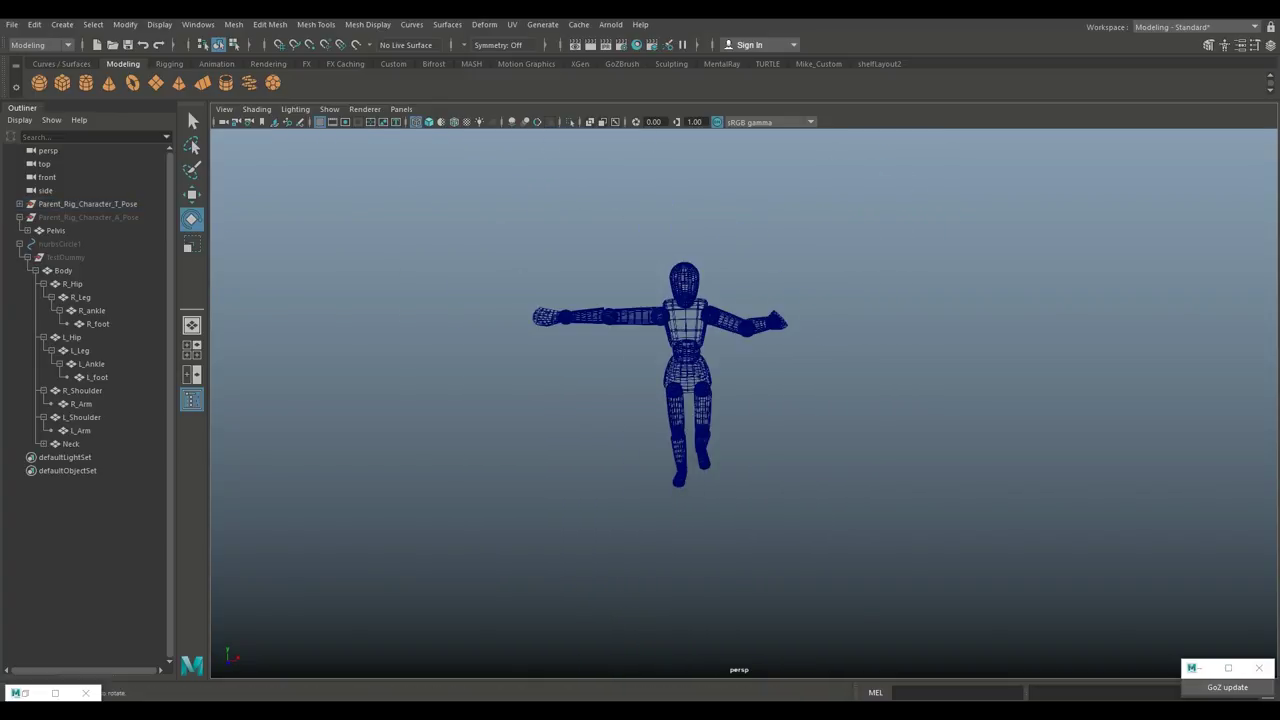
- Undo all the arm and leg rotations on the T-pose character back to its original stance
key(ctrl+z)
key(ctrl+z)
key(ctrl+z)
key(ctrl+z)
key(ctrl+z)
key(ctrl+z)
key(ctrl+z)
key(ctrl+z)
key(ctrl+z)
key(ctrl+z)
key(ctrl+z)
key(ctrl+z)
key(ctrl+z)
key(ctrl+z)
key(ctrl+z)
key(ctrl+z)
key(ctrl+z)
key(ctrl+z)
key(ctrl+z)
key(ctrl+z)
key(ctrl+z)
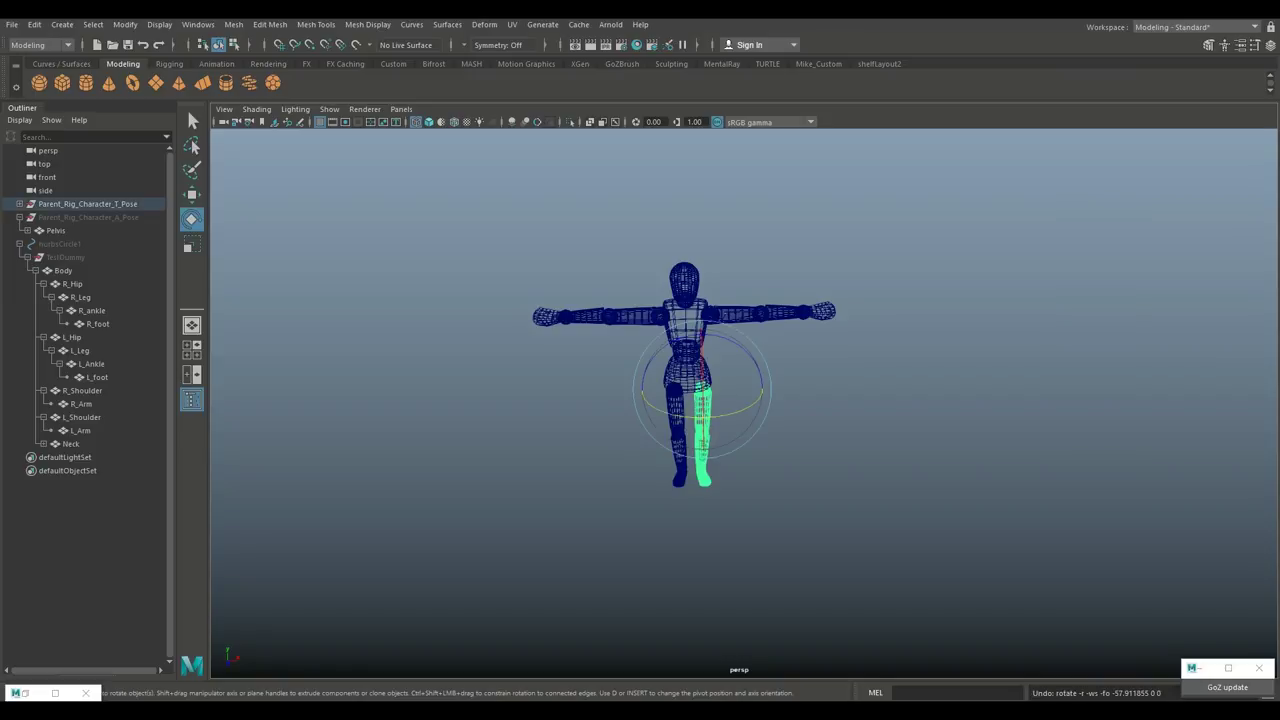
key(ctrl+z)
alt+drag(740, 400, 715, 382)
alt+middle_drag(715, 382, 681, 365)
scroll(665, 432, up, 4)
scroll(681, 365, down, 4)
alt+drag(681, 365, 712, 378)
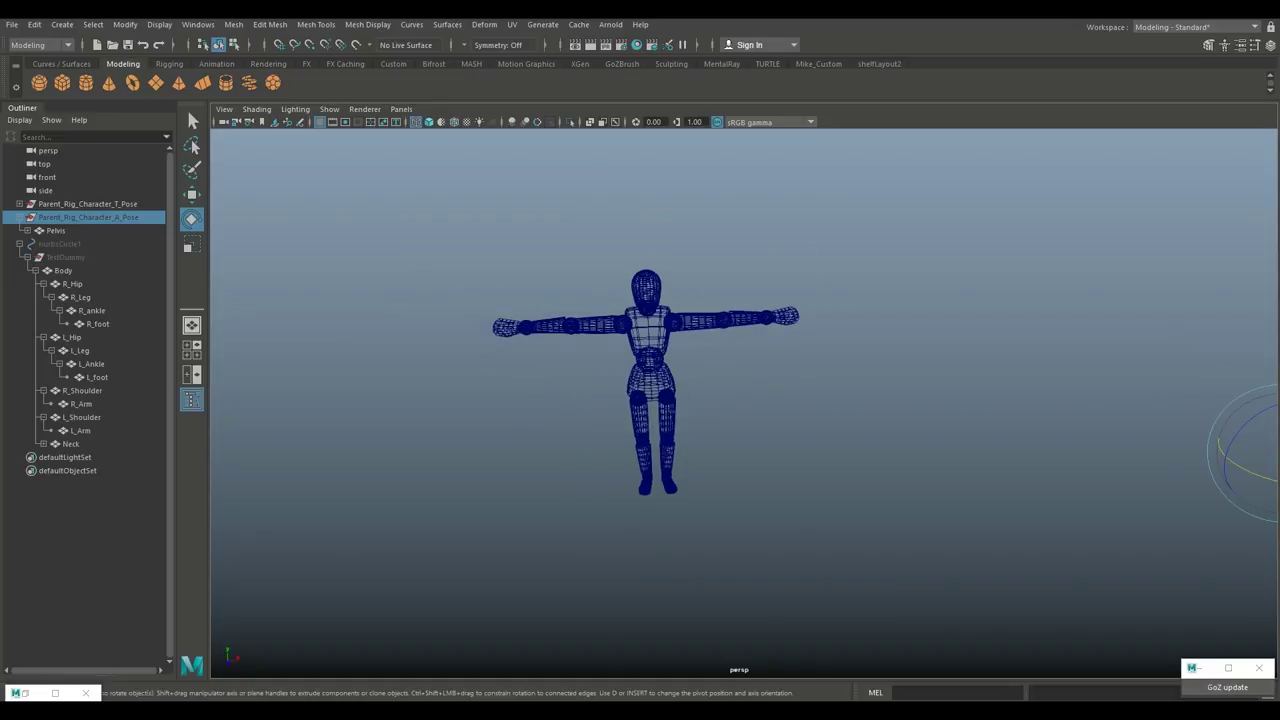
- Create a NURBS circle and move it to the floor at the T-pose character's feet
click(88, 204)
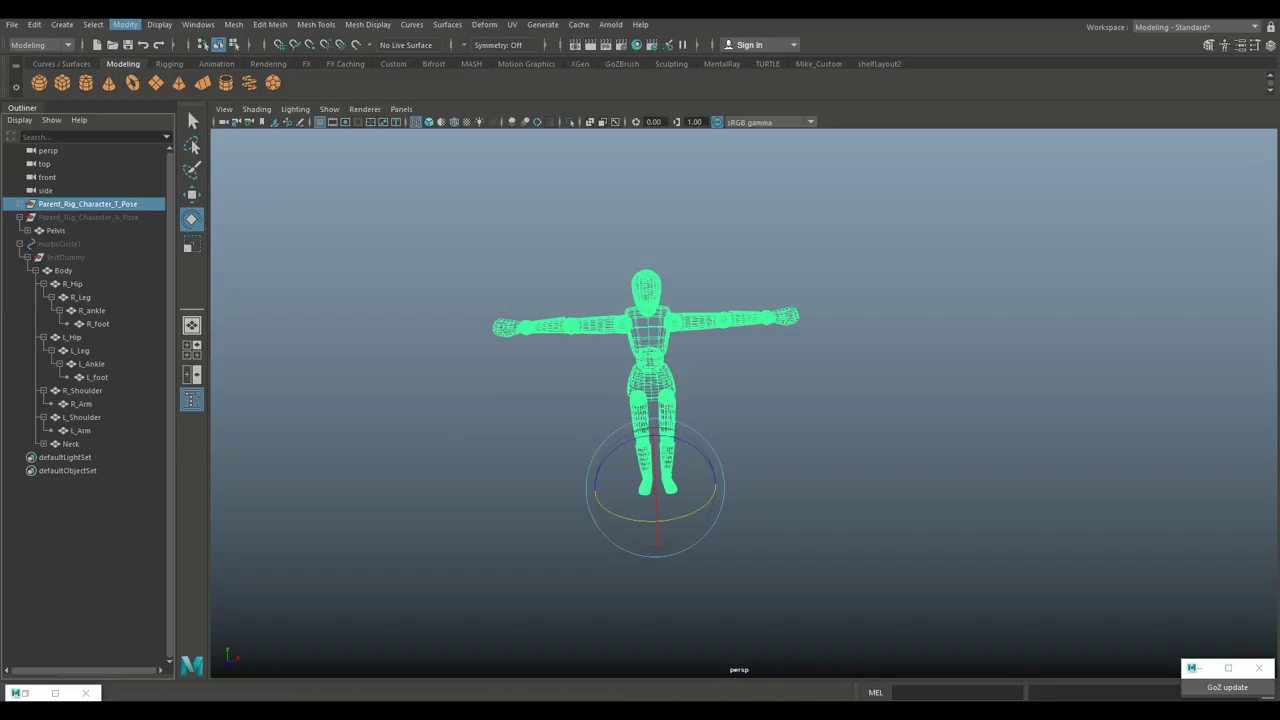
click(62, 25)
mouse_move(102, 72)
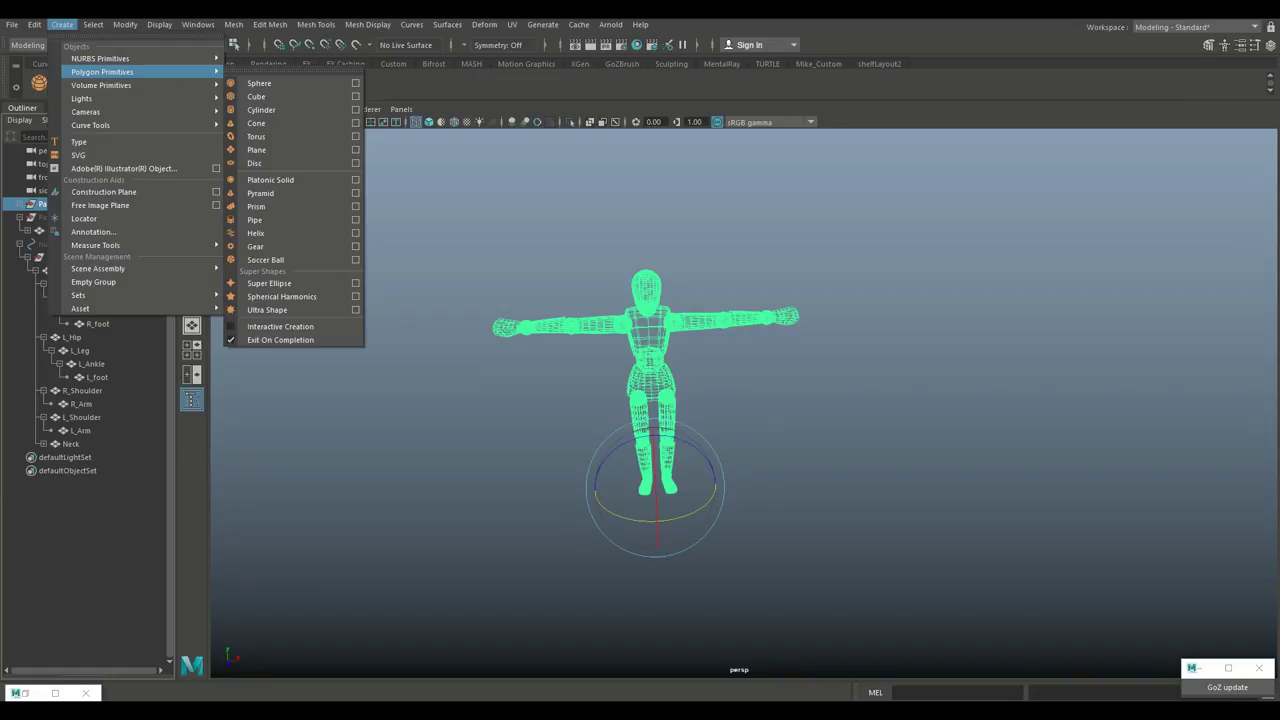
click(249, 149)
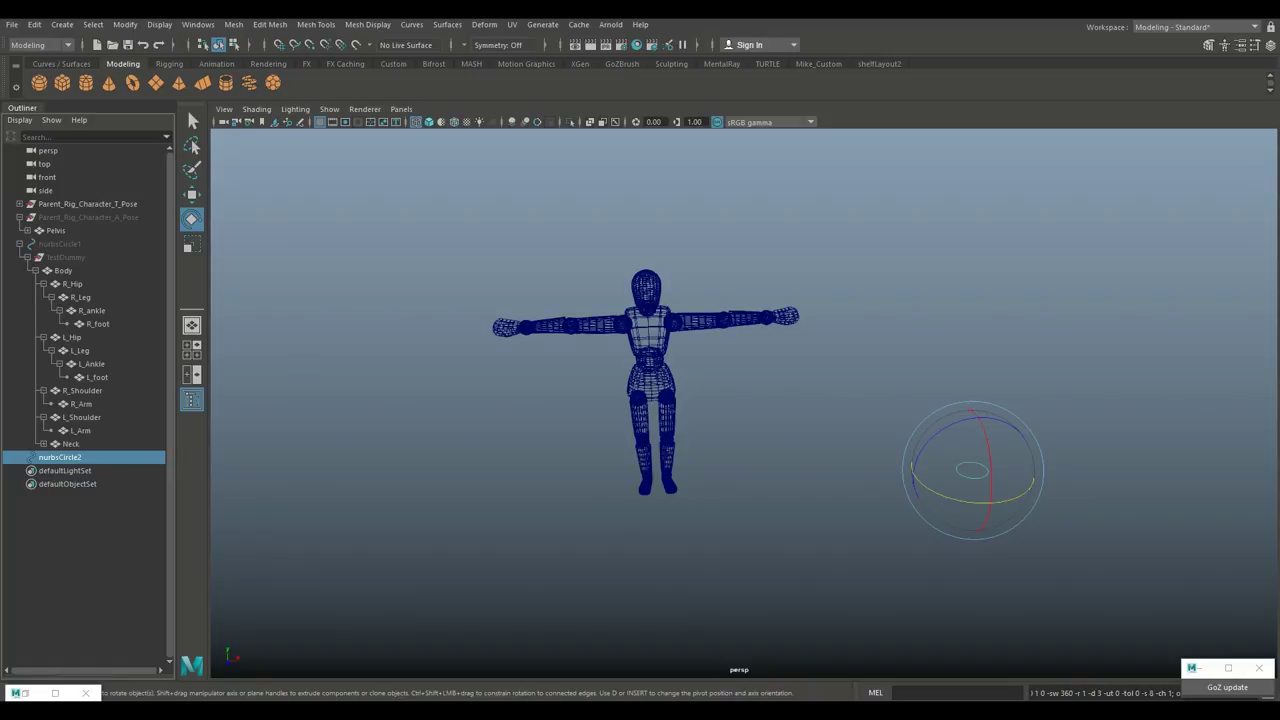
key(w)
drag(1034, 467, 958, 487)
- Scale the floor circle up into a wide ring around the character's feet, checking it in the top and side views
key(r)
click(192, 350)
key(space)
key(f)
scroll(744, 403, down, 2)
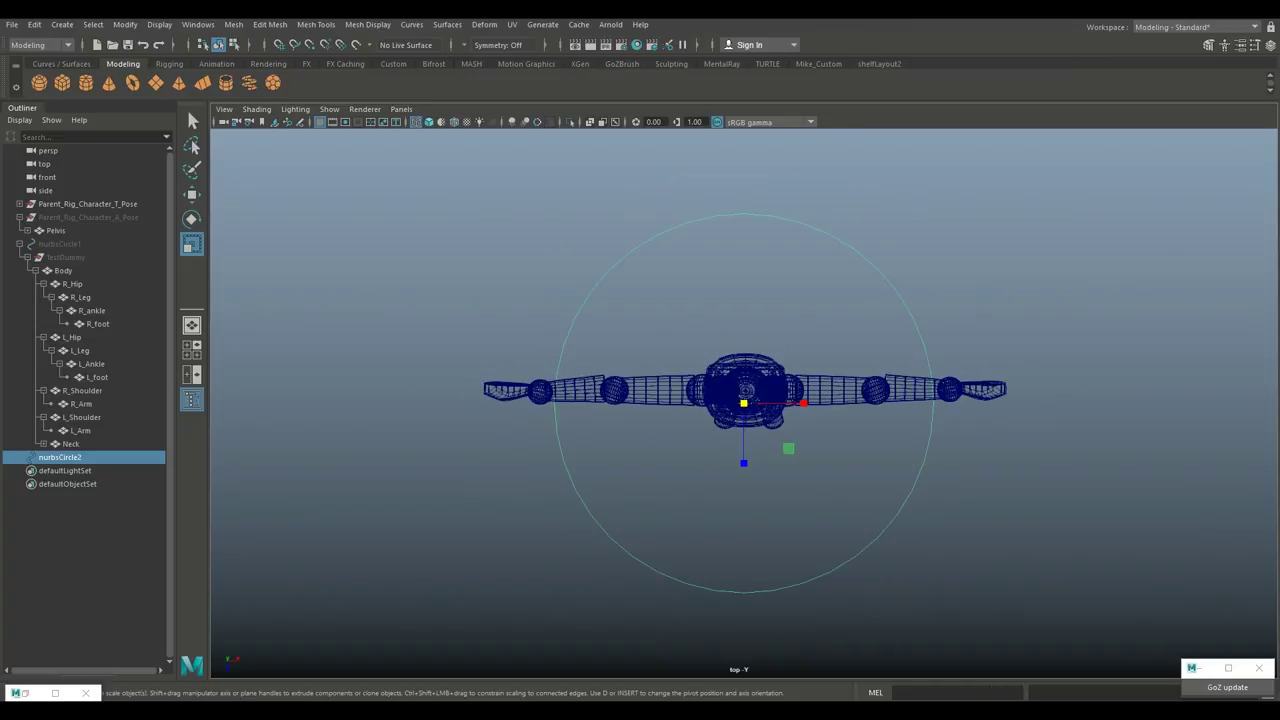
key(space)
key(space)
scroll(753, 430, up, 3)
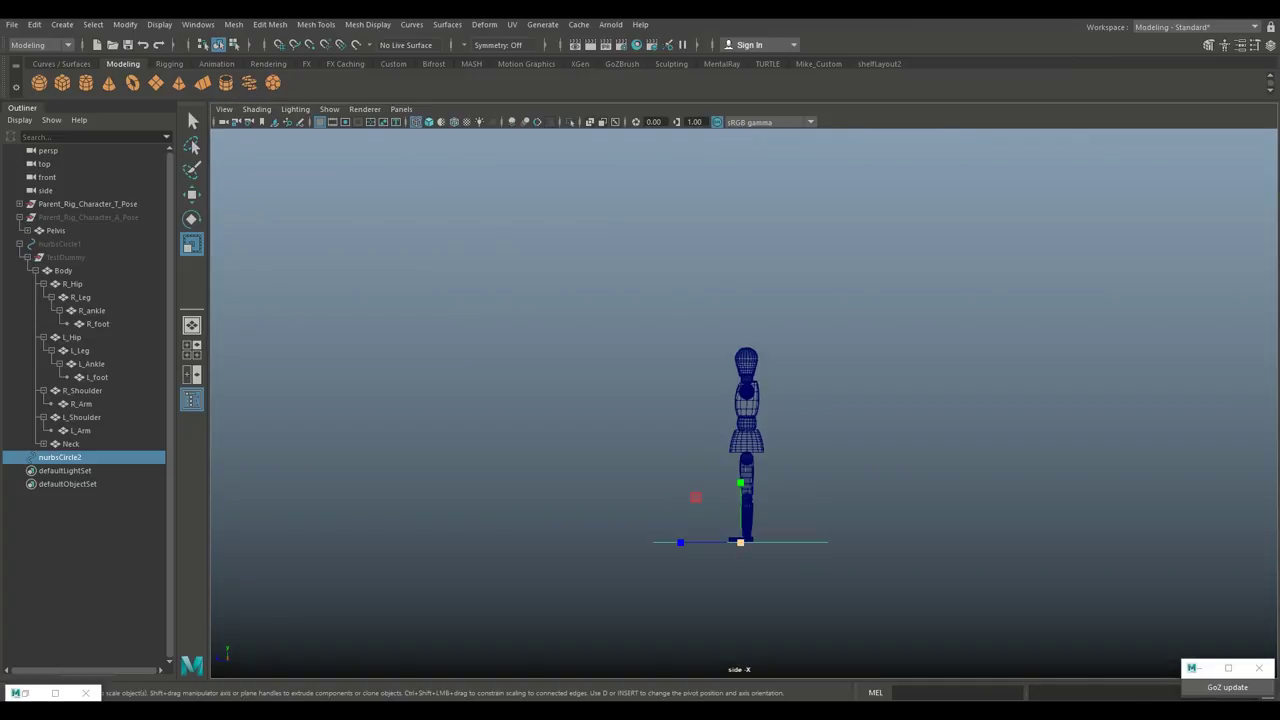
key(space)
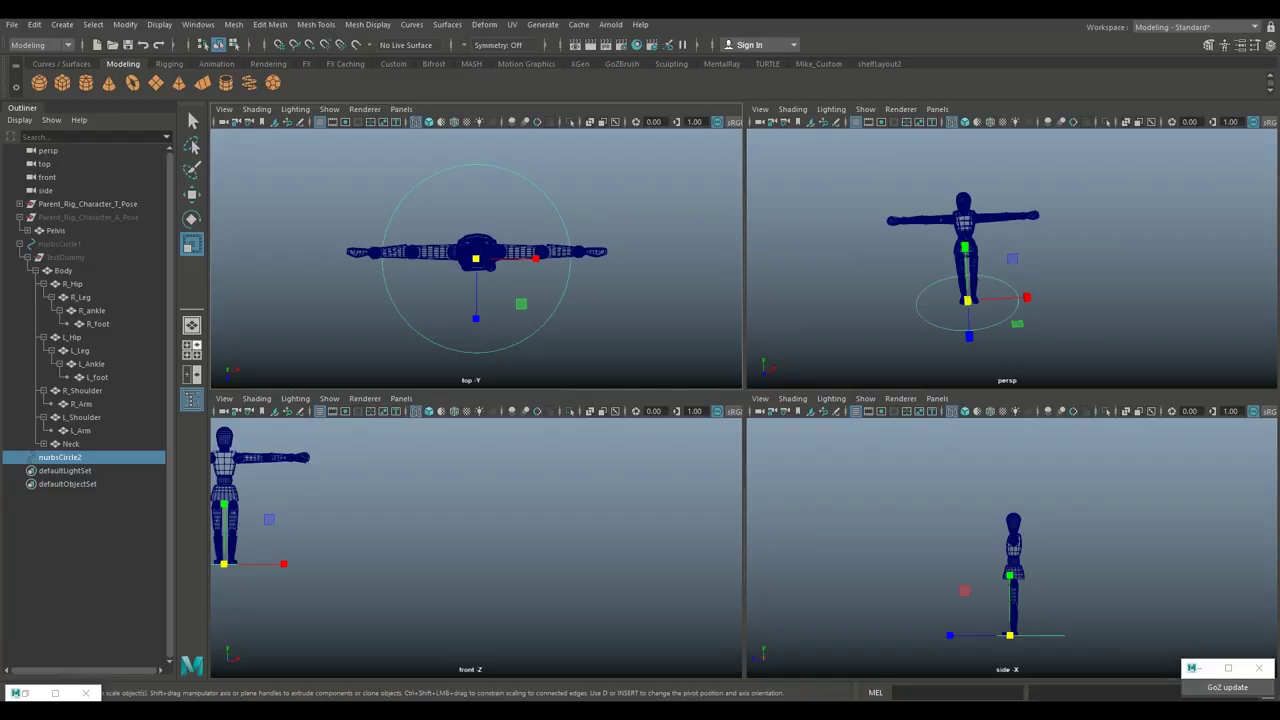
key(space)
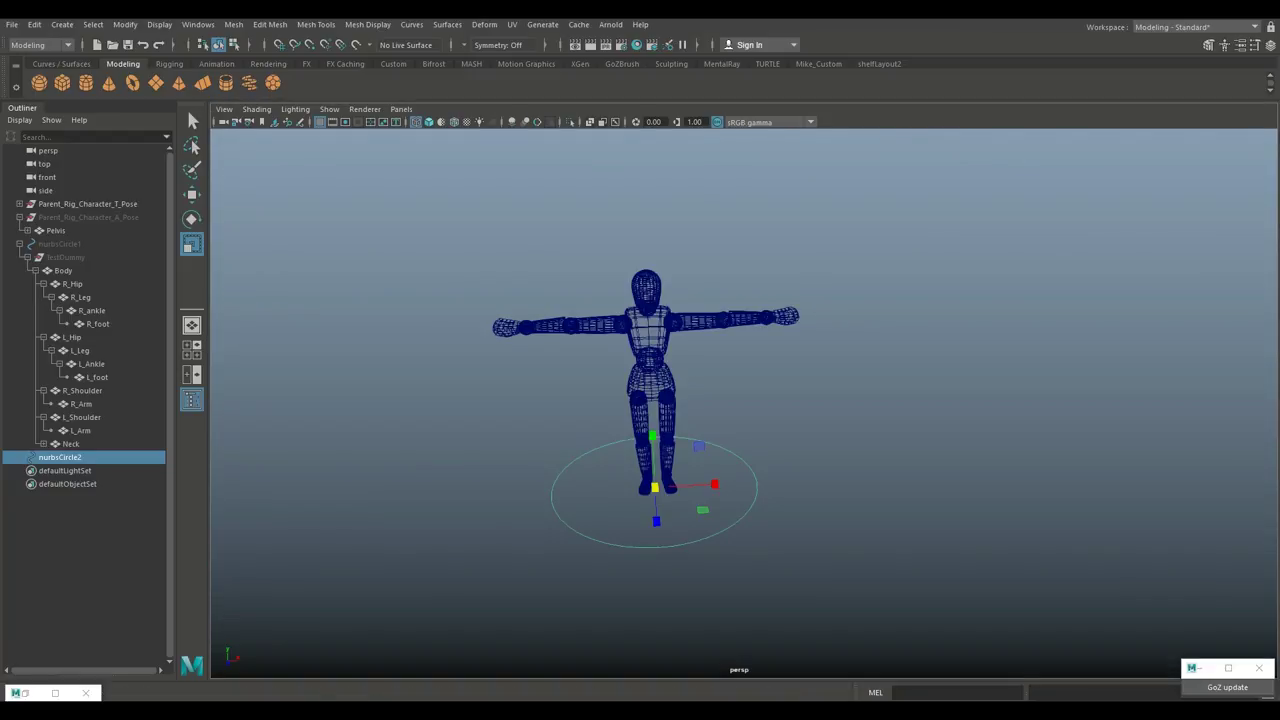
- Try to parent Parent_Rig_Character_T_Pose under nurbsCircle2 and select the circle
click(88, 204)
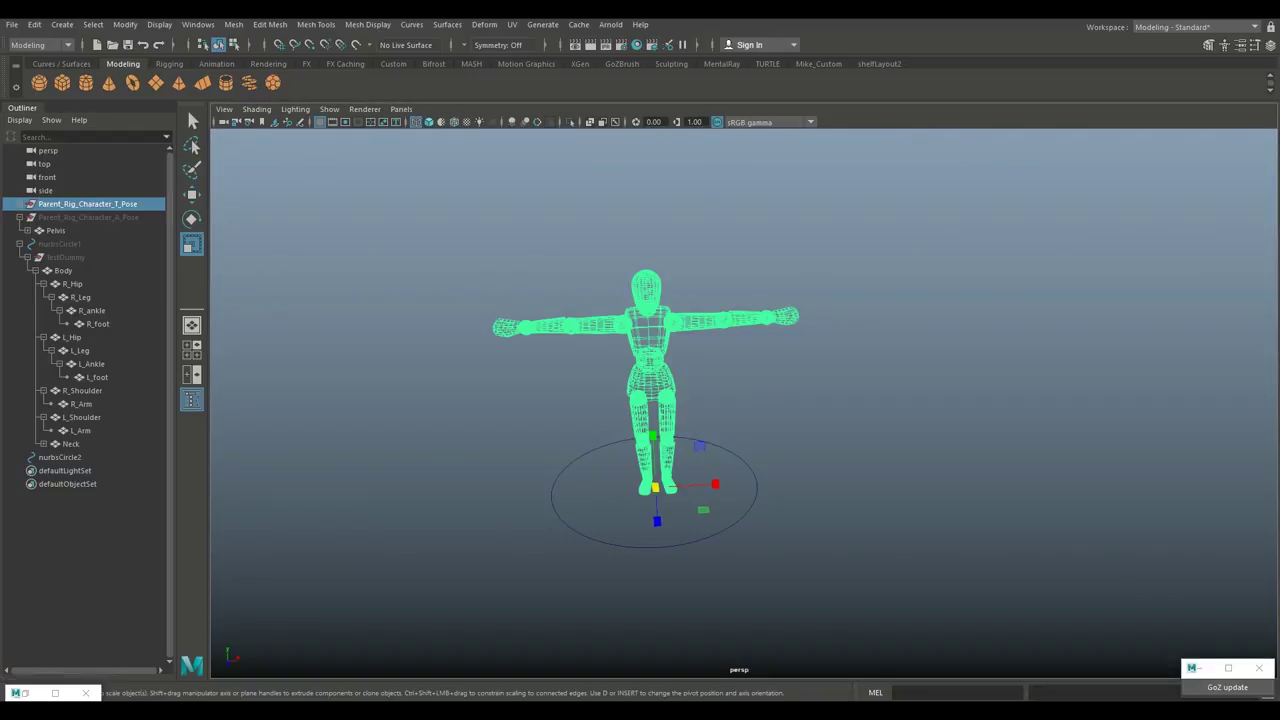
shift+click(554, 510)
key(p)
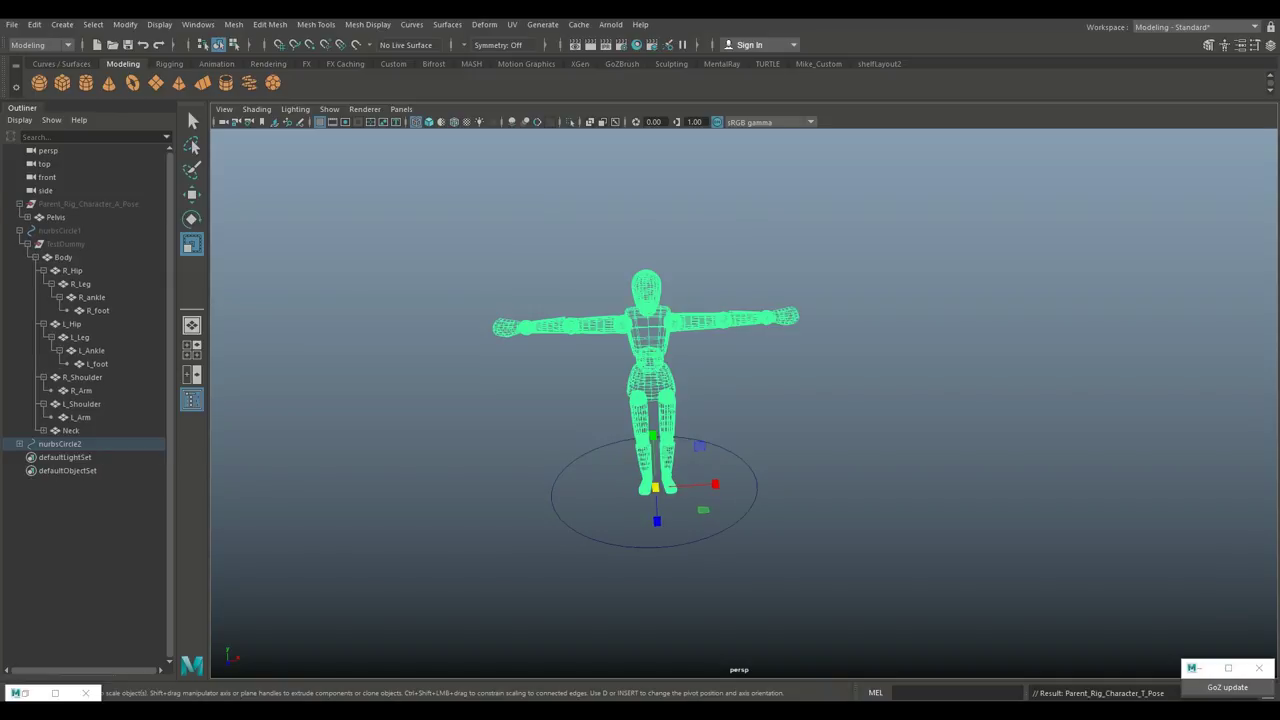
click(488, 430)
click(556, 477)
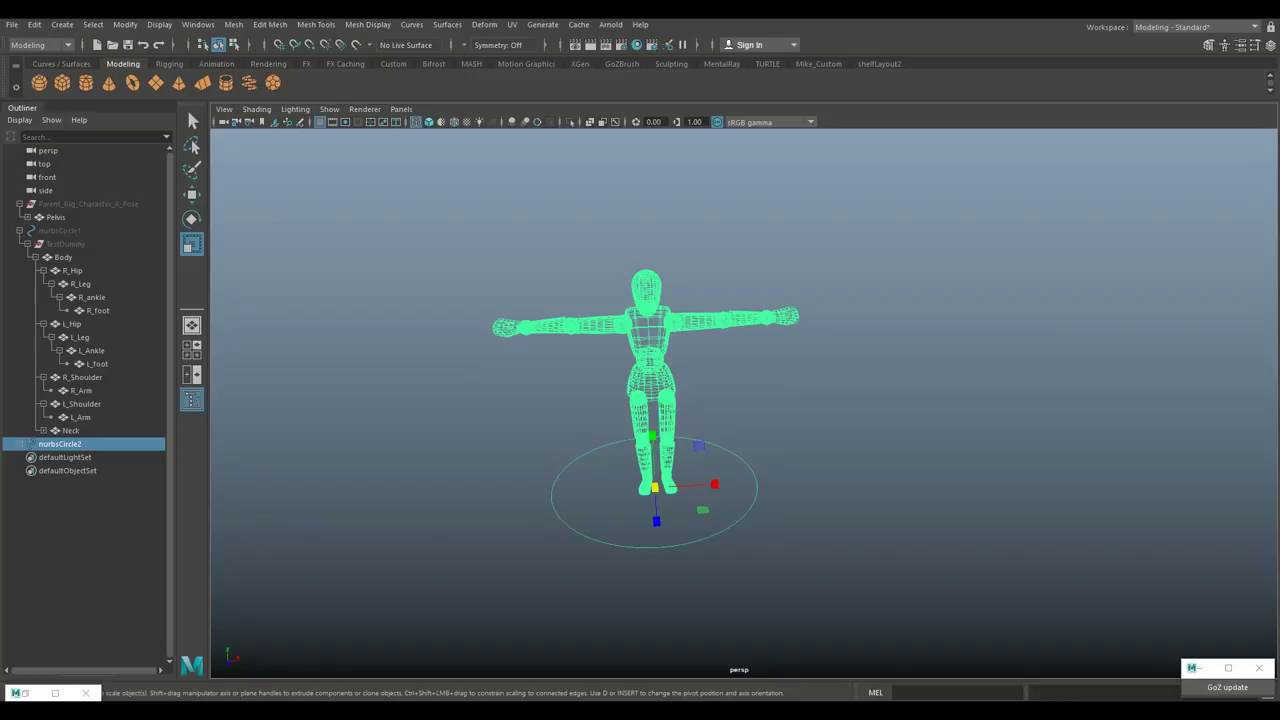
- Undo the parenting of the T-pose character to nurbsCircle2
key(ctrl+z)
key(ctrl+z)
key(ctrl+z)
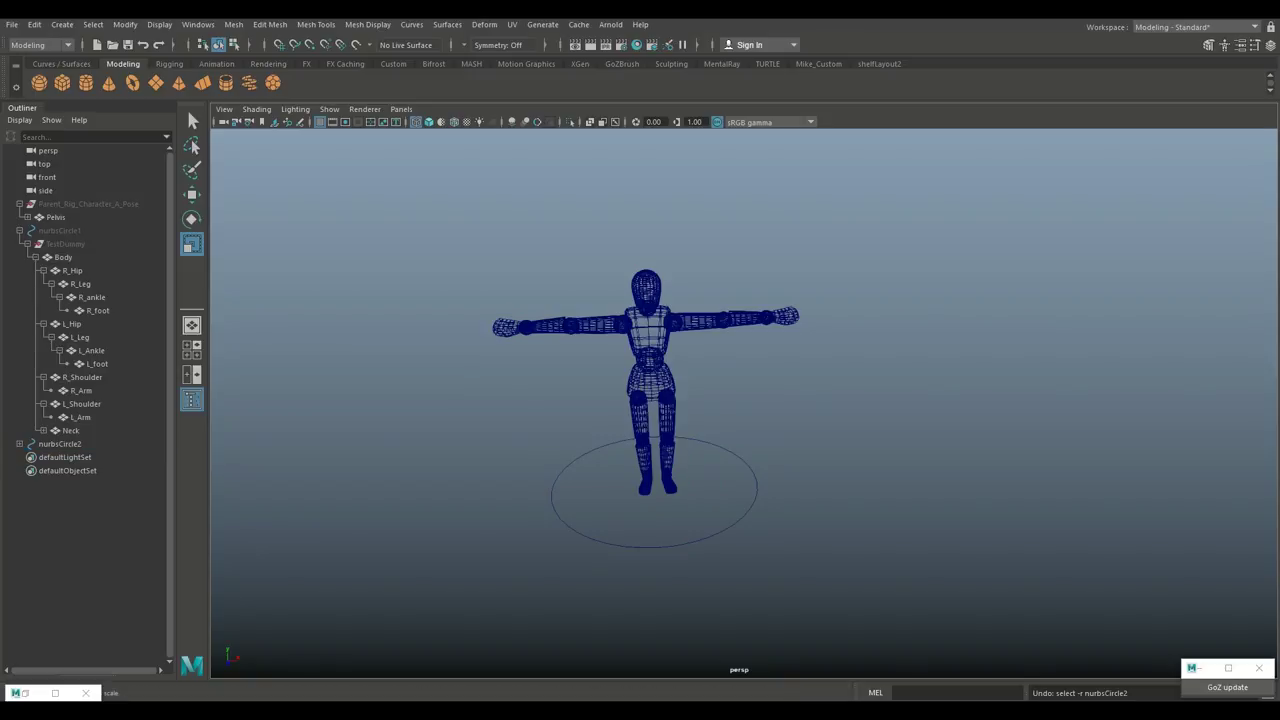
key(ctrl+z)
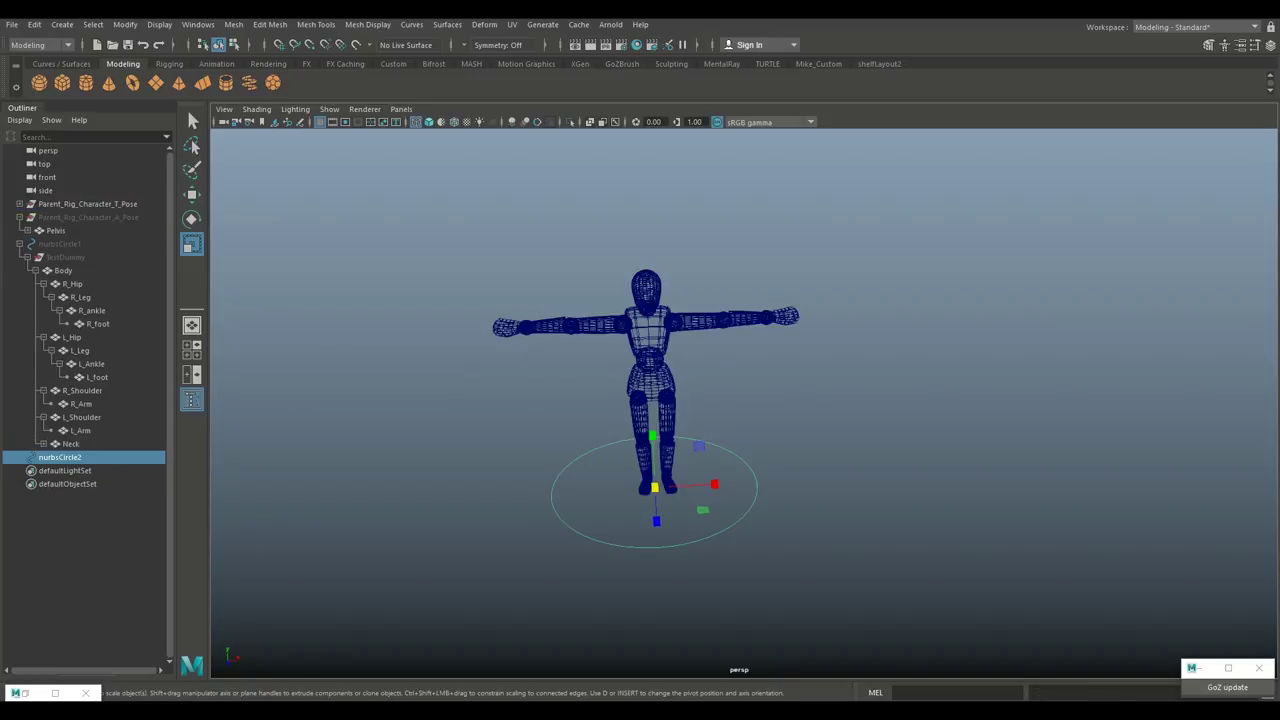
- Delete the floor circle's construction history and freeze its transformations
click(34, 24)
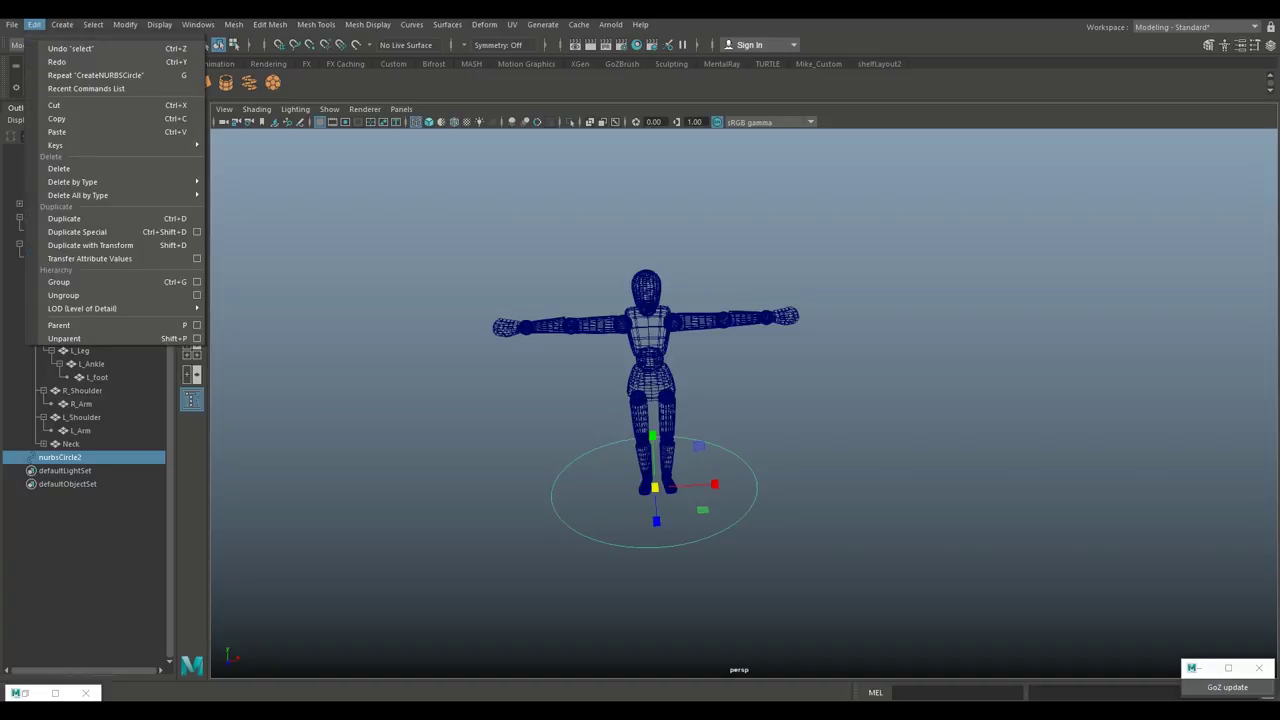
mouse_move(80, 181)
click(245, 193)
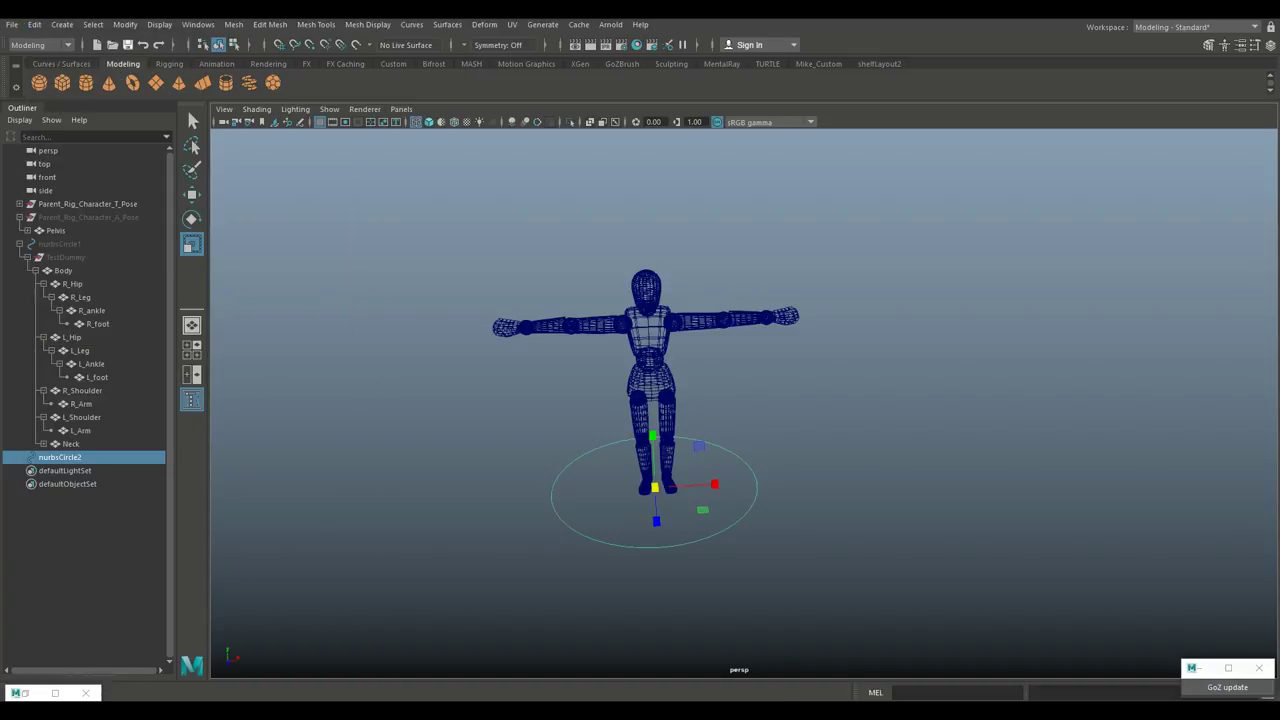
click(125, 24)
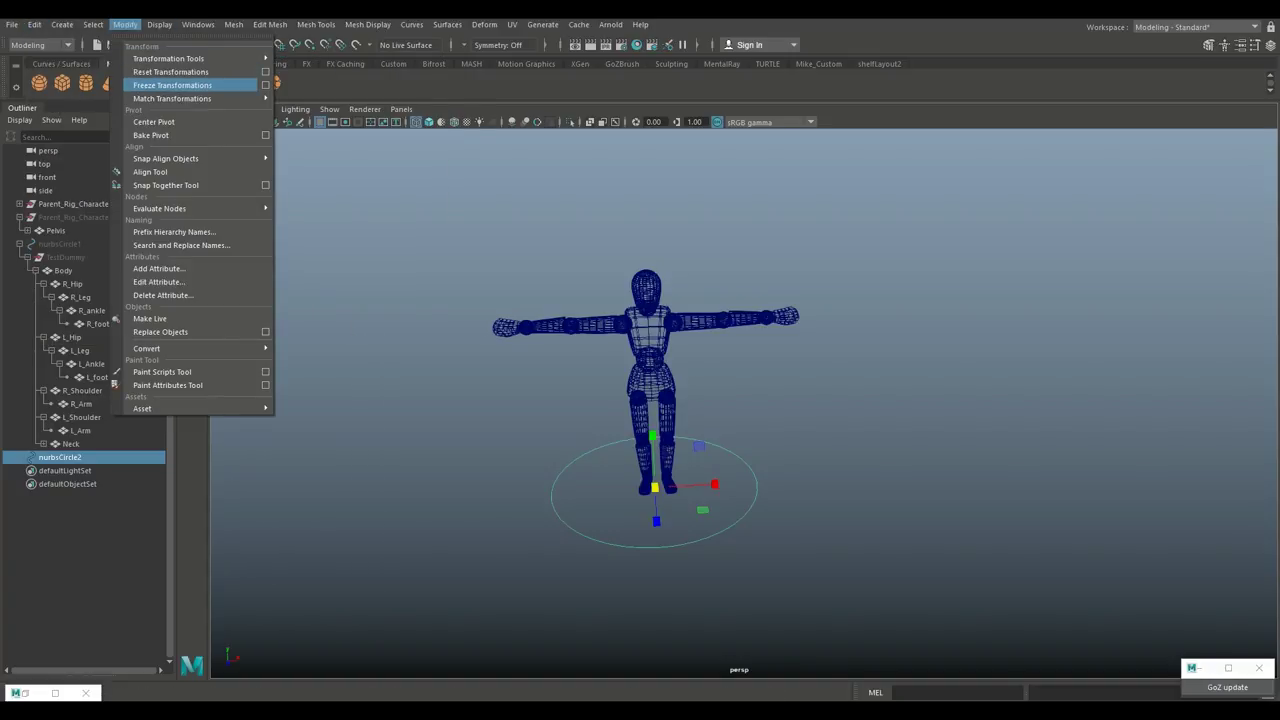
click(172, 85)
- Parent Parent_Rig_Character_T_Pose under the floor circle nurbsCircle2
click(88, 204)
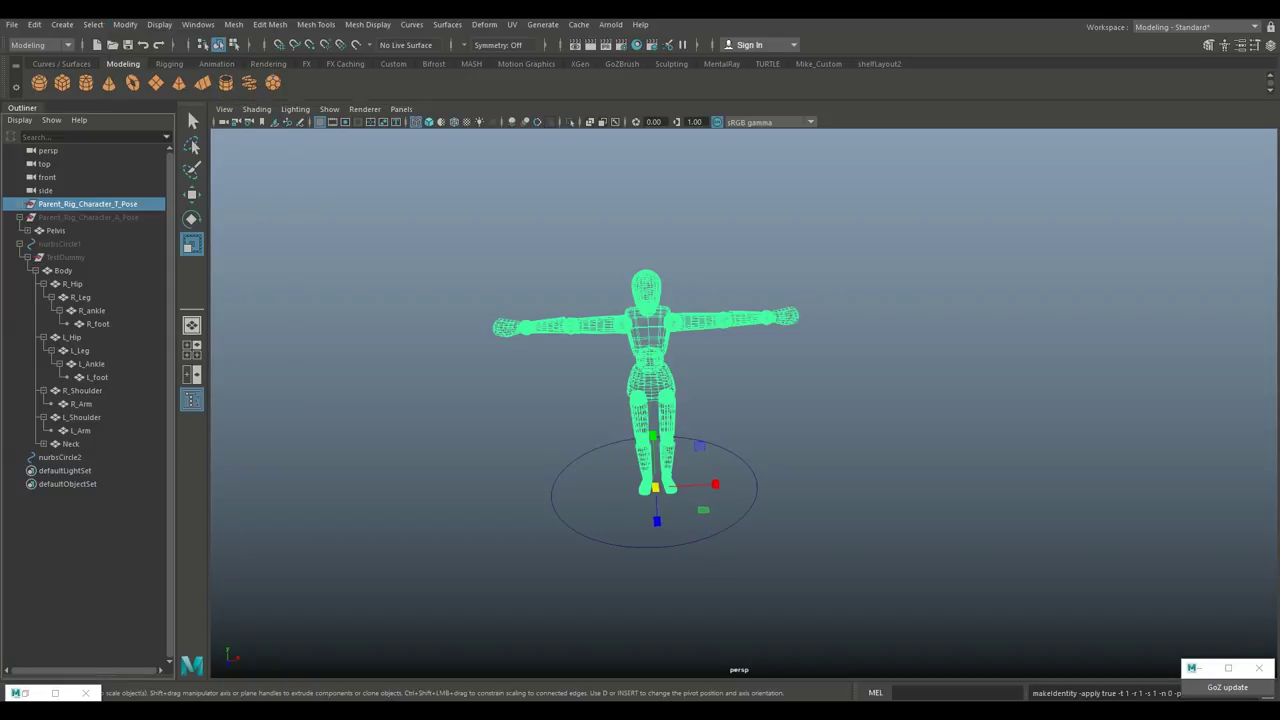
shift+click(581, 530)
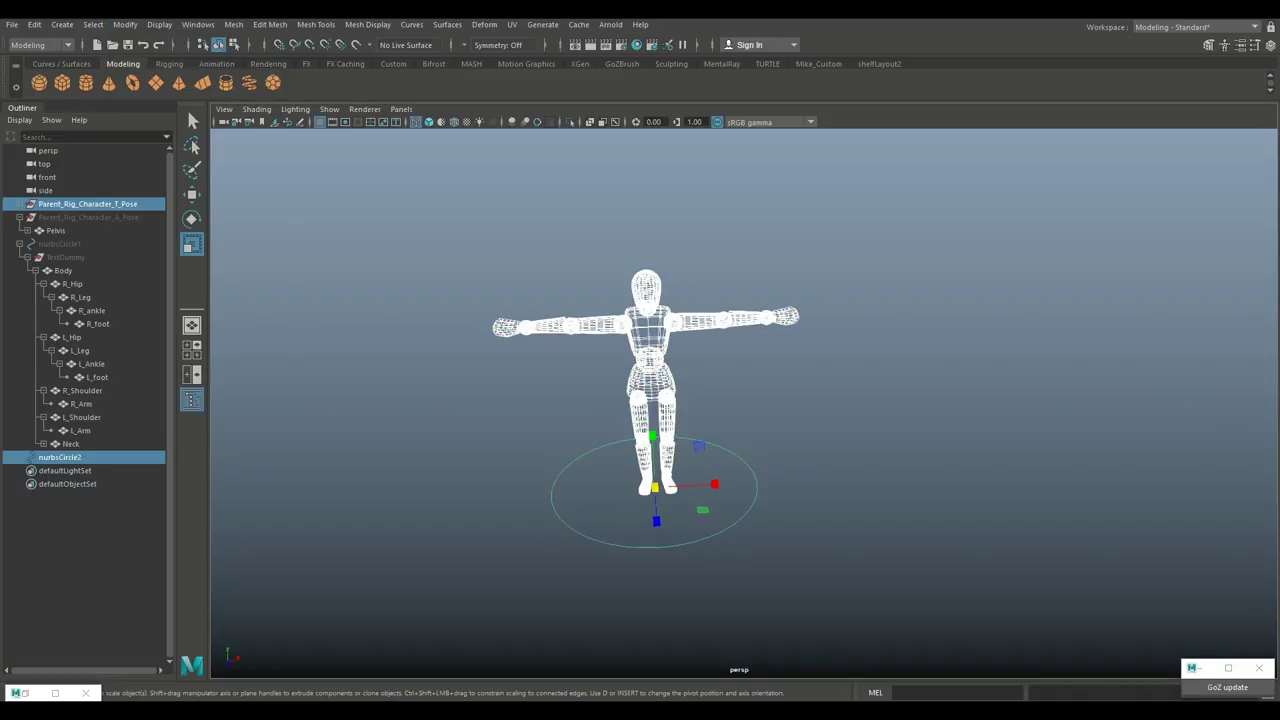
key(p)
click(581, 530)
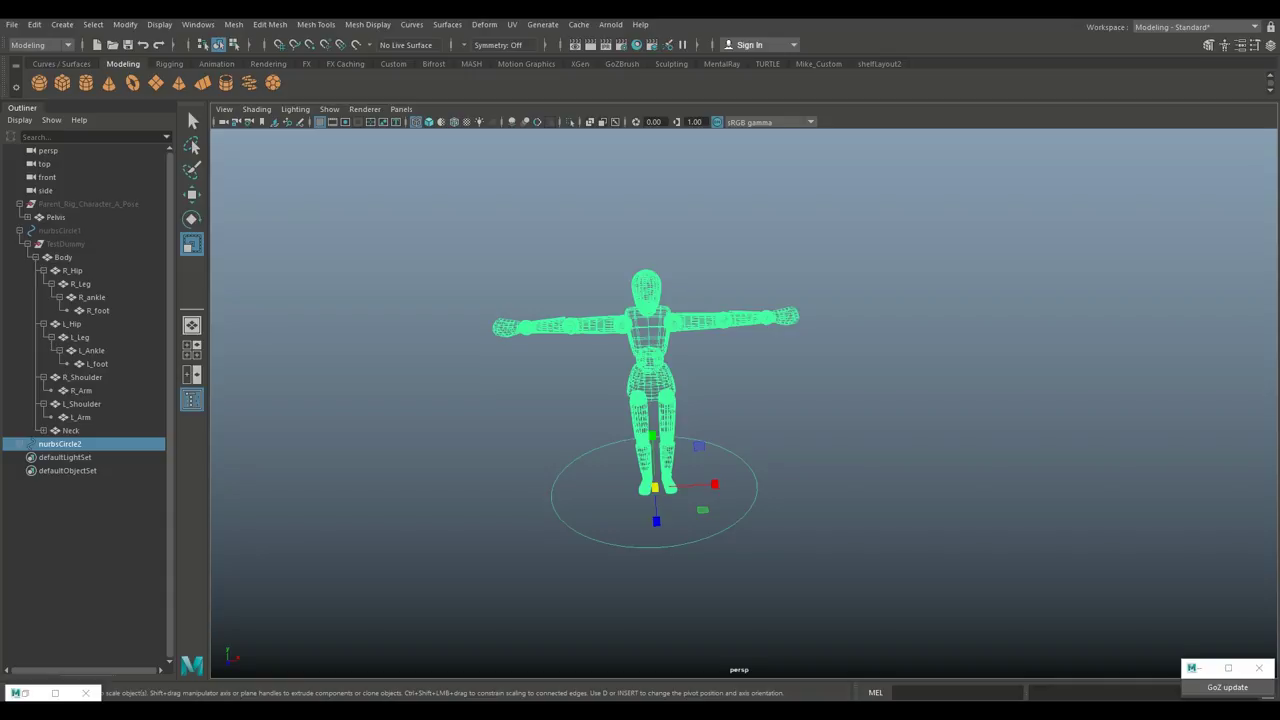
- Test the floor control by moving nurbsCircle2 with the character, and undo the move
key(w)
mouse_move(655, 488)
mouse_down()
mouse_move(619, 529)
mouse_move(595, 488)
mouse_move(659, 505)
mouse_move(625, 470)
mouse_move(644, 486)
mouse_move(636, 478)
mouse_up()
key(ctrl+z)
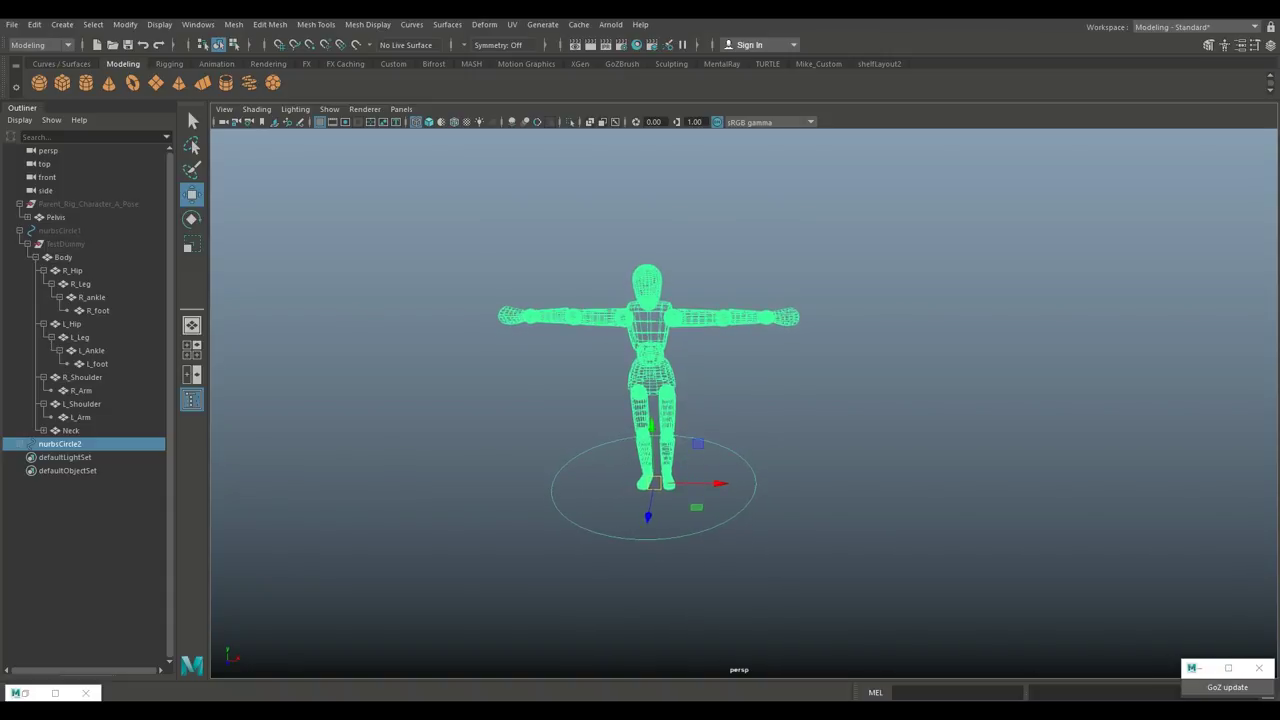
scroll(640, 440, up, 5)
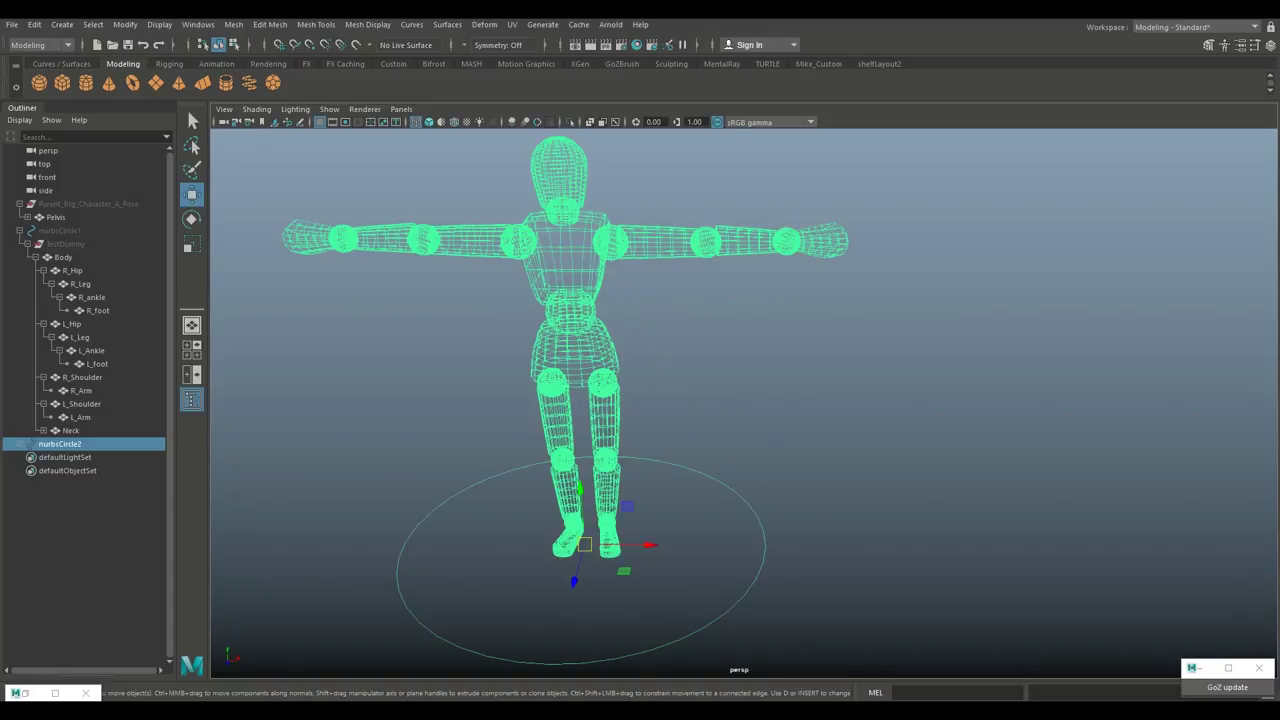
scroll(640, 440, down, 4)
alt+middle_drag(640, 440, 597, 432)
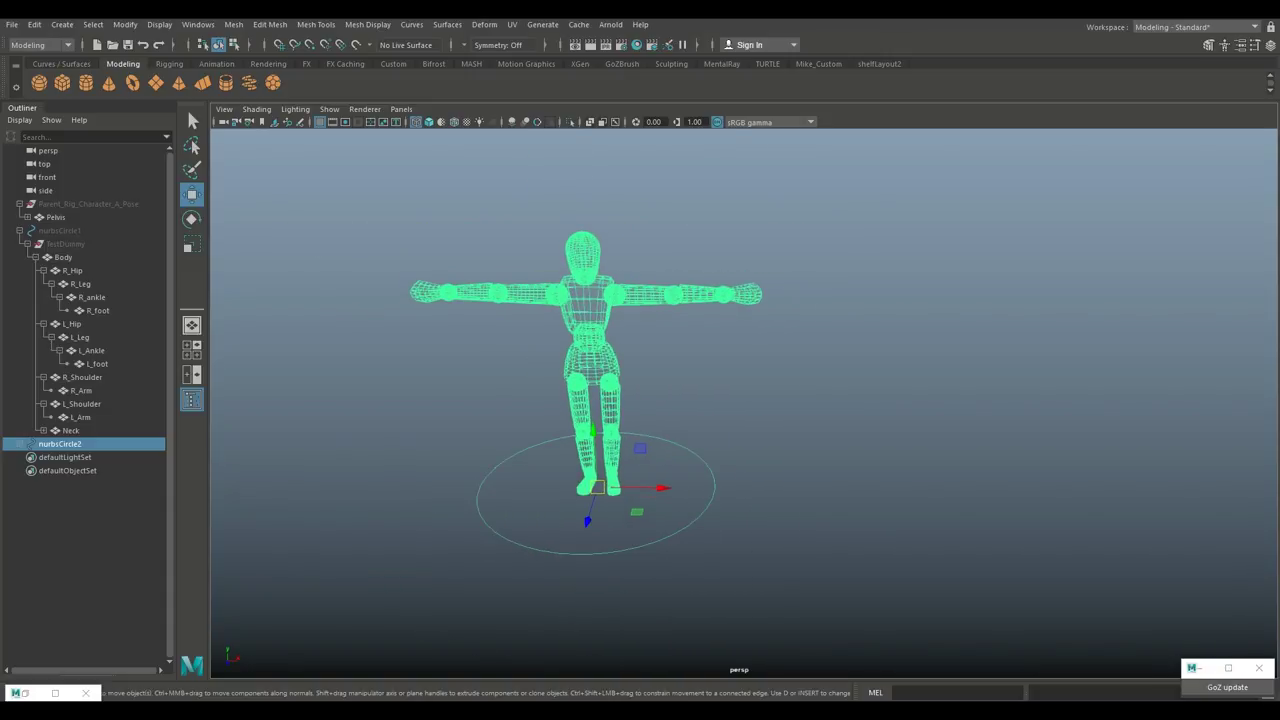
- Create another NURBS circle, move it up to the character's left arm and rotate it upright across the arm
click(62, 25)
mouse_move(101, 85)
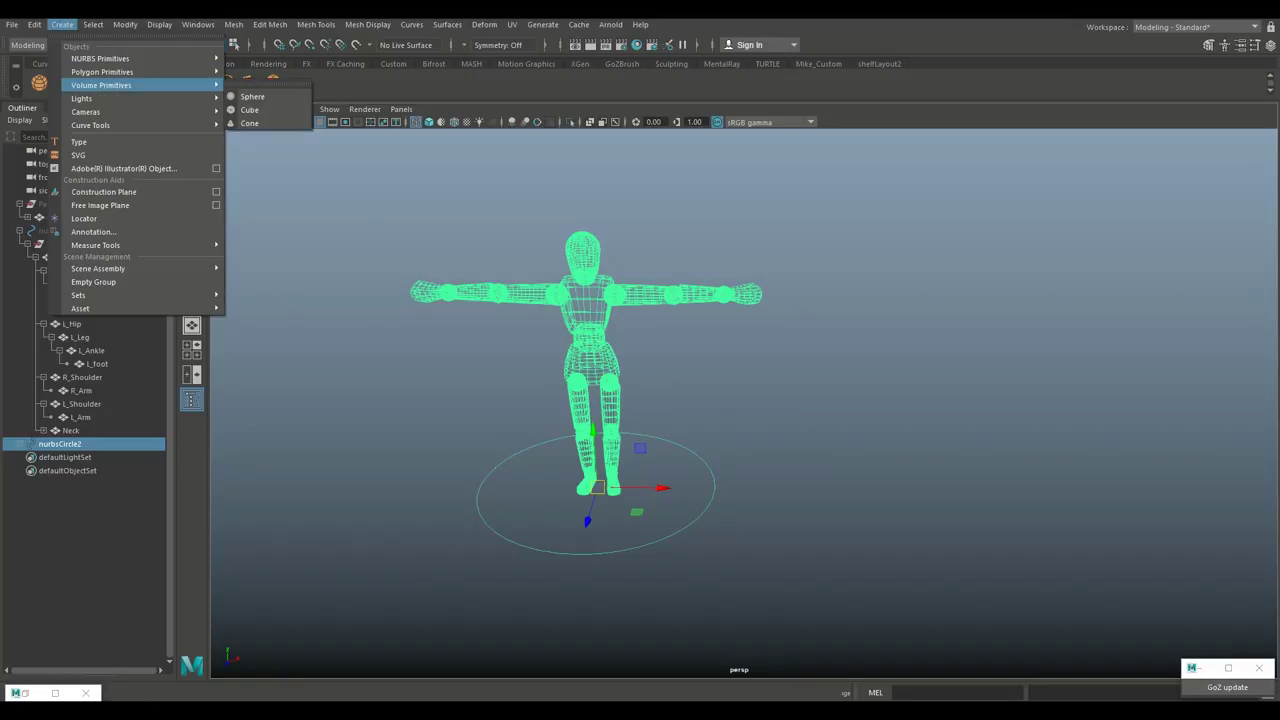
mouse_move(100, 58)
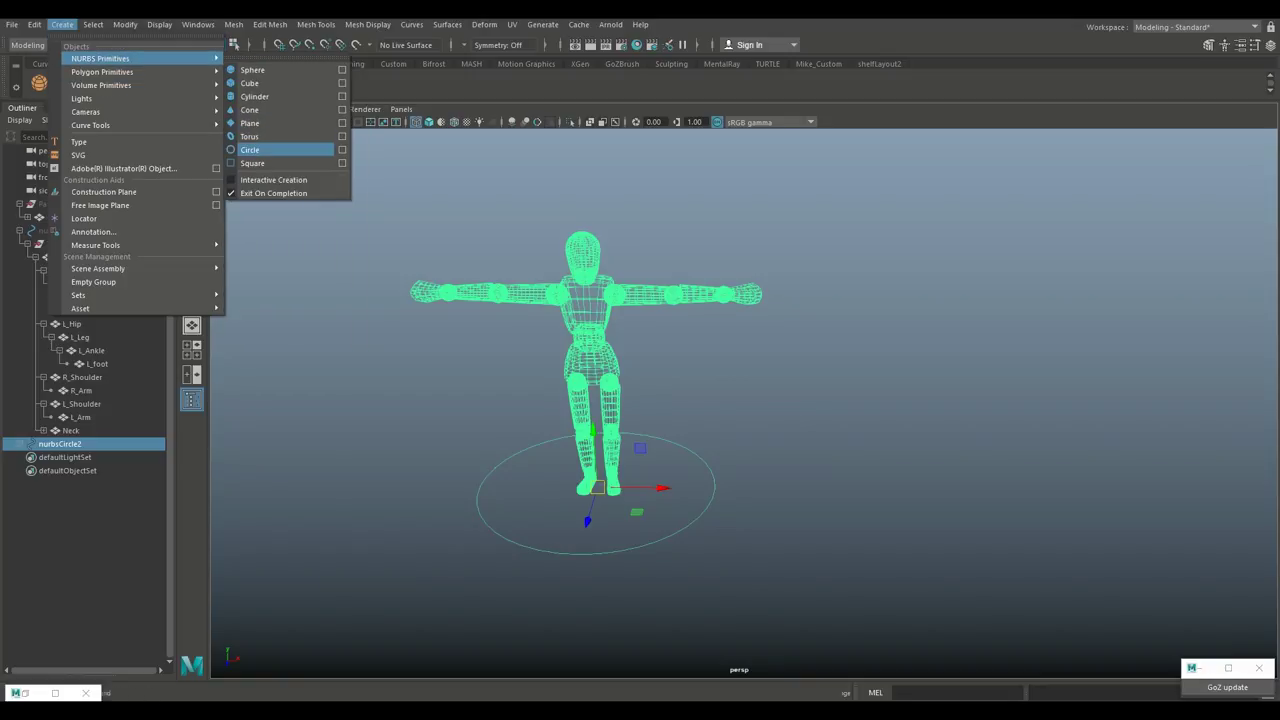
click(250, 150)
scroll(744, 403, down, 4)
drag(956, 461, 753, 459)
drag(687, 402, 715, 415)
key(e)
scroll(705, 345, up, 6)
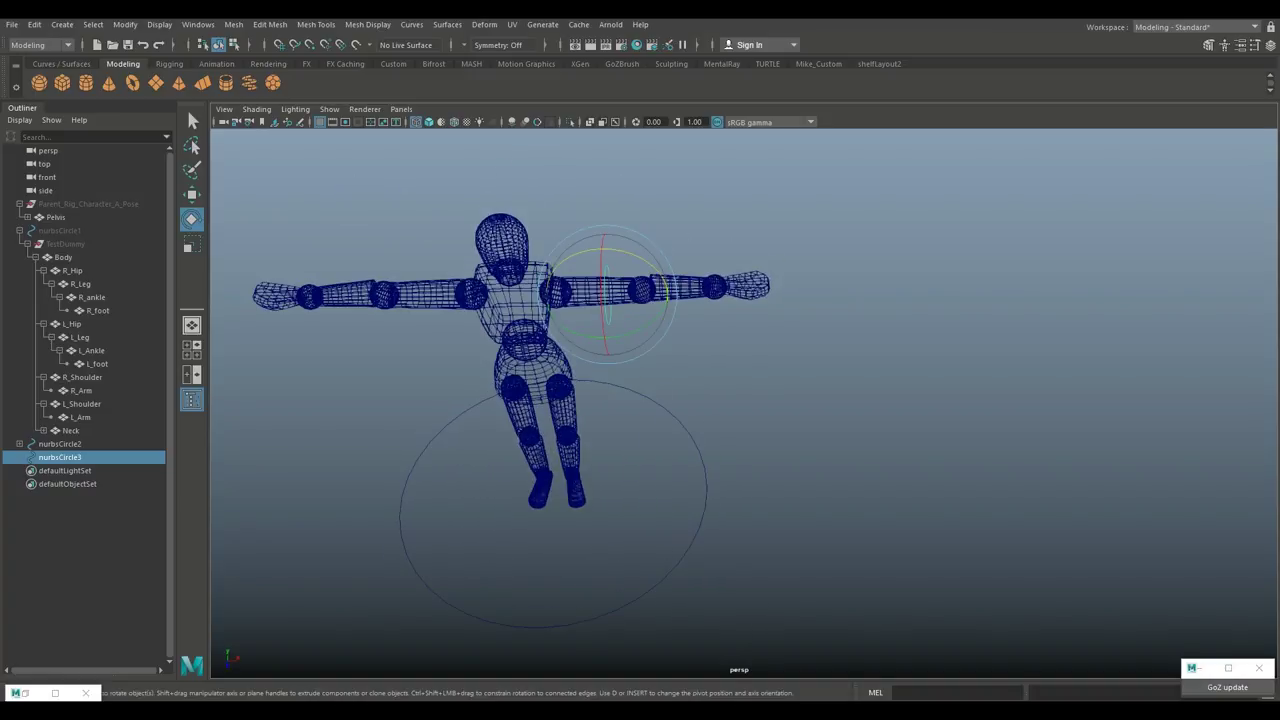
- Position the upright circle so that it is centred around the left elbow joint
key(w)
drag(673, 294, 480, 270)
scroll(708, 293, up, 5)
alt+middle_drag(480, 270, 390, 450)
scroll(640, 340, up, 3)
alt+middle_drag(640, 340, 672, 405)
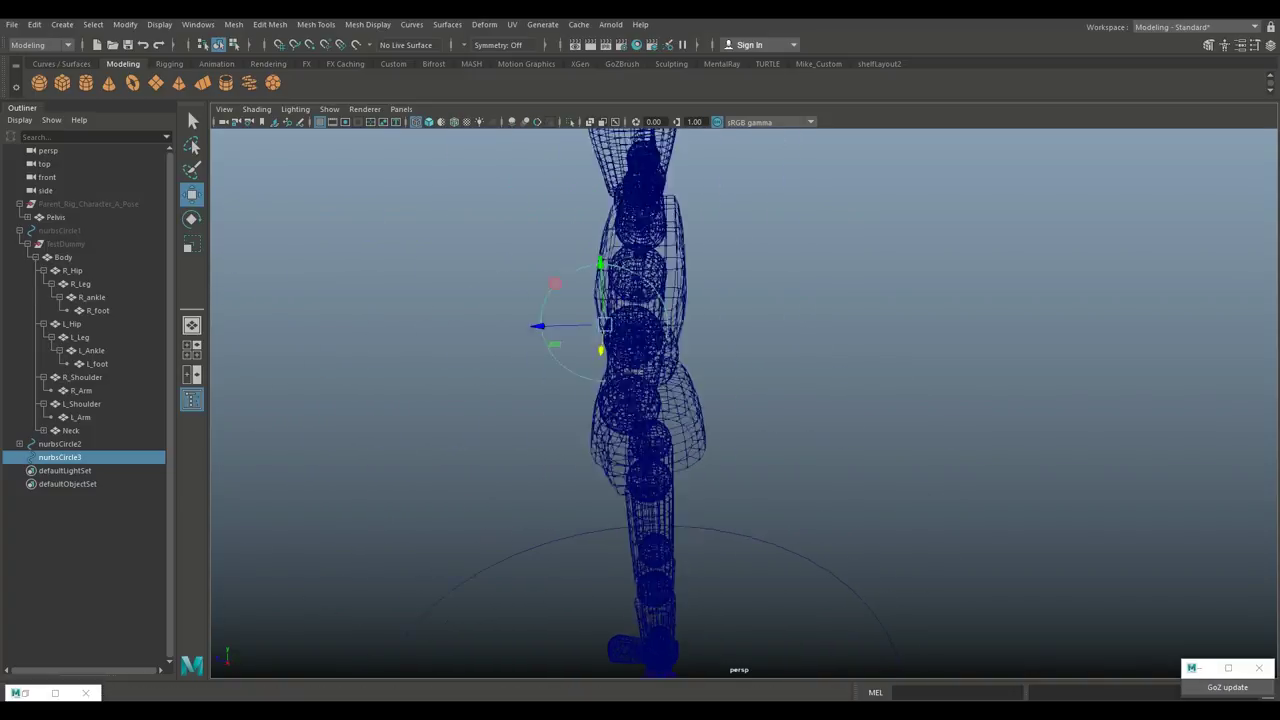
alt+drag(672, 405, 750, 415)
drag(529, 343, 558, 340)
drag(619, 272, 770, 334)
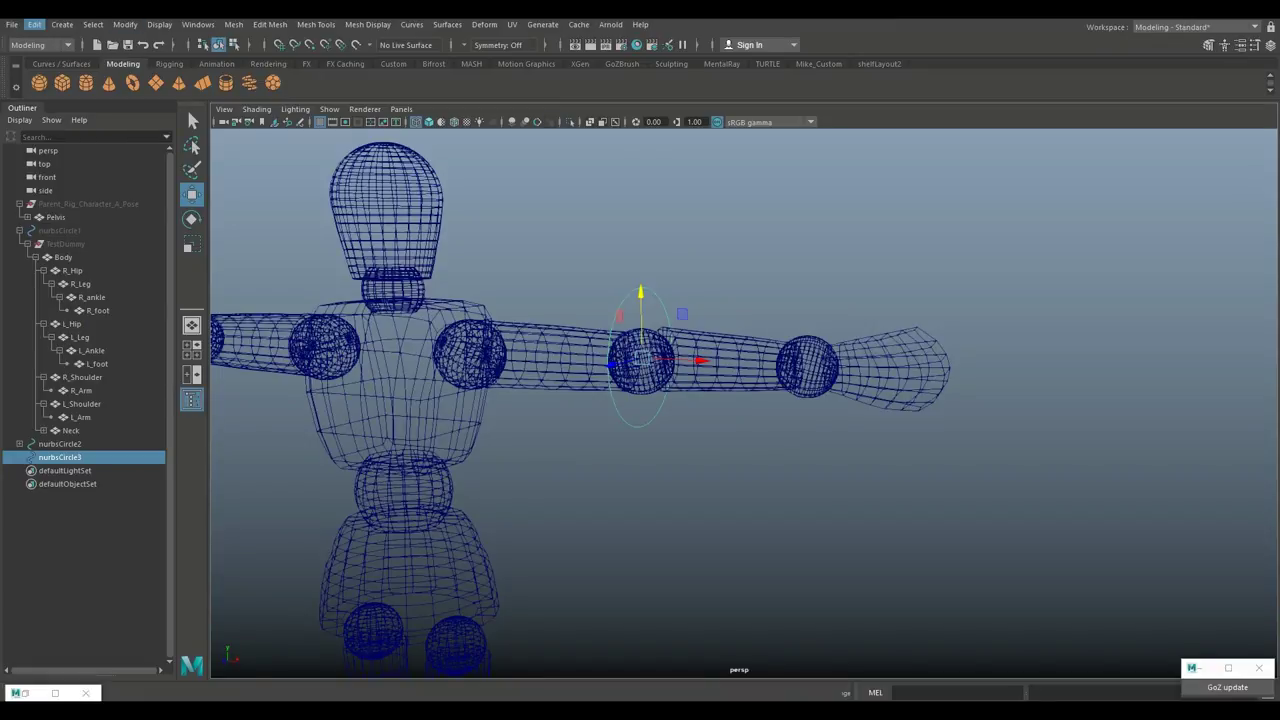
- Delete the elbow circle's construction history and freeze its transformations
click(34, 24)
mouse_move(100, 181)
click(233, 193)
click(125, 24)
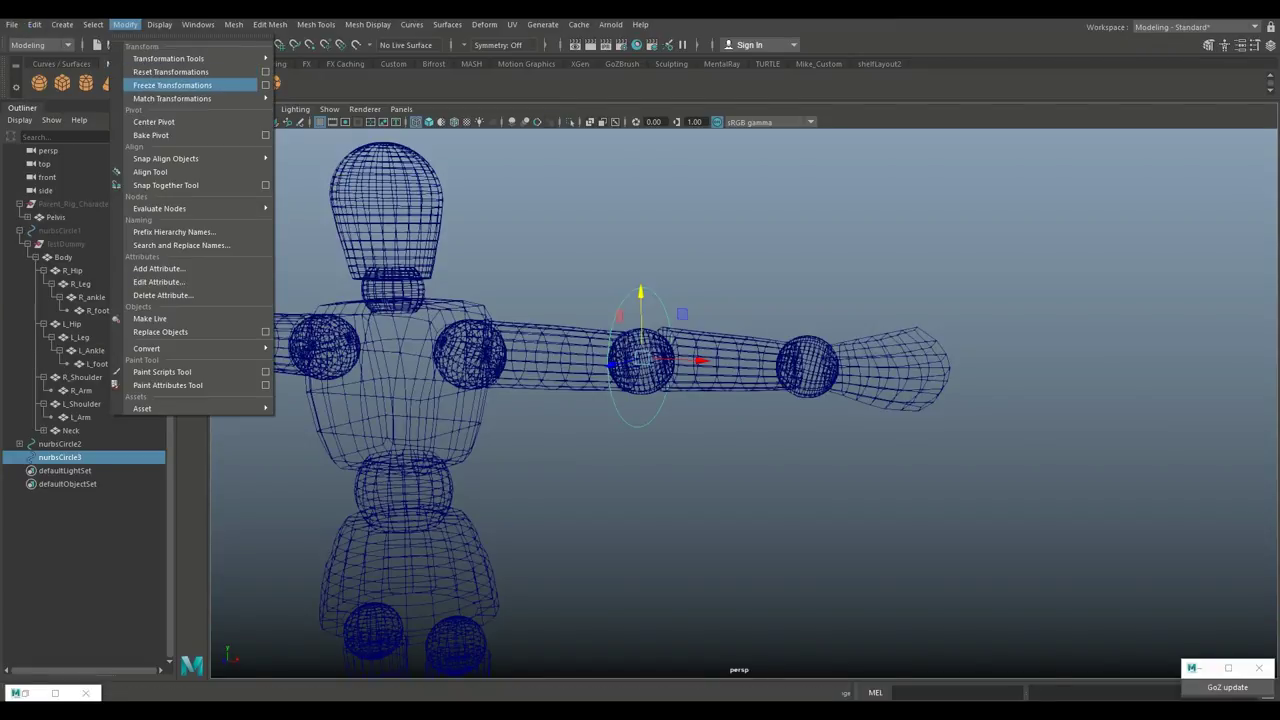
click(172, 85)
- Parent the left elbow joint, with its forearm and hand, under the elbow circle nurbsCircle3
scroll(744, 403, up, 2)
alt+drag(744, 403, 660, 450)
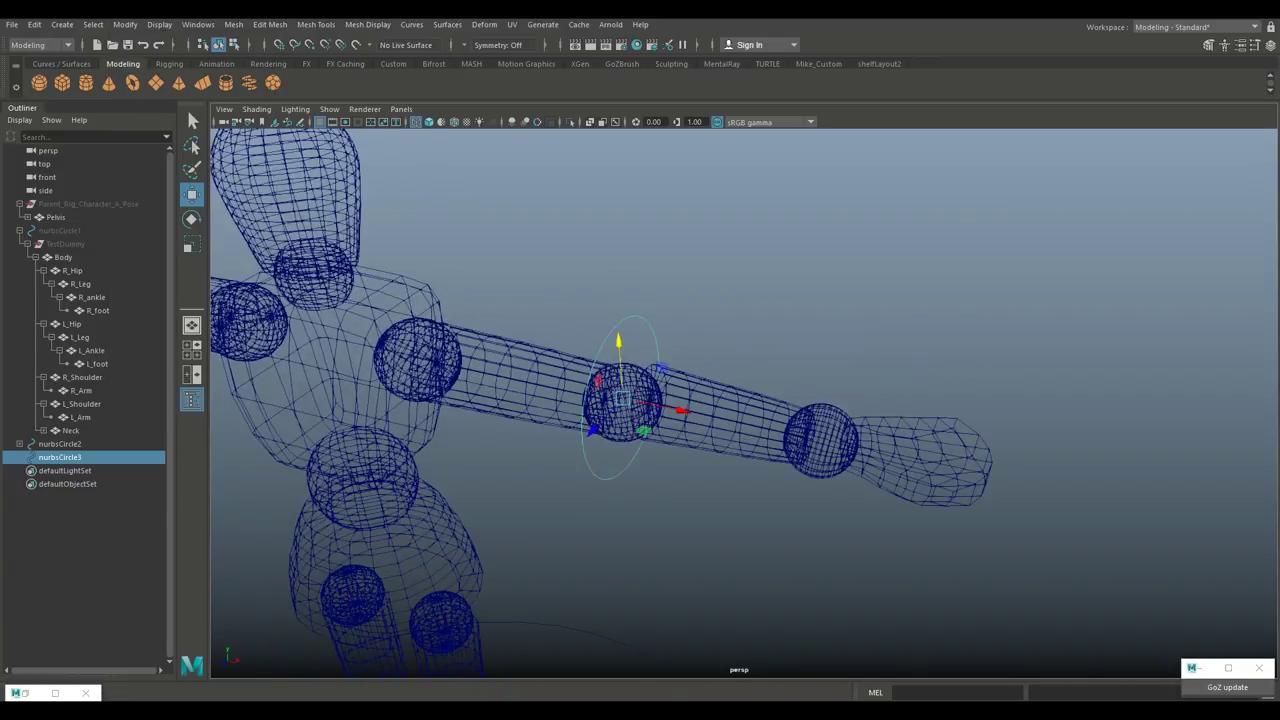
scroll(744, 403, up, 3)
alt+middle_drag(744, 403, 835, 295)
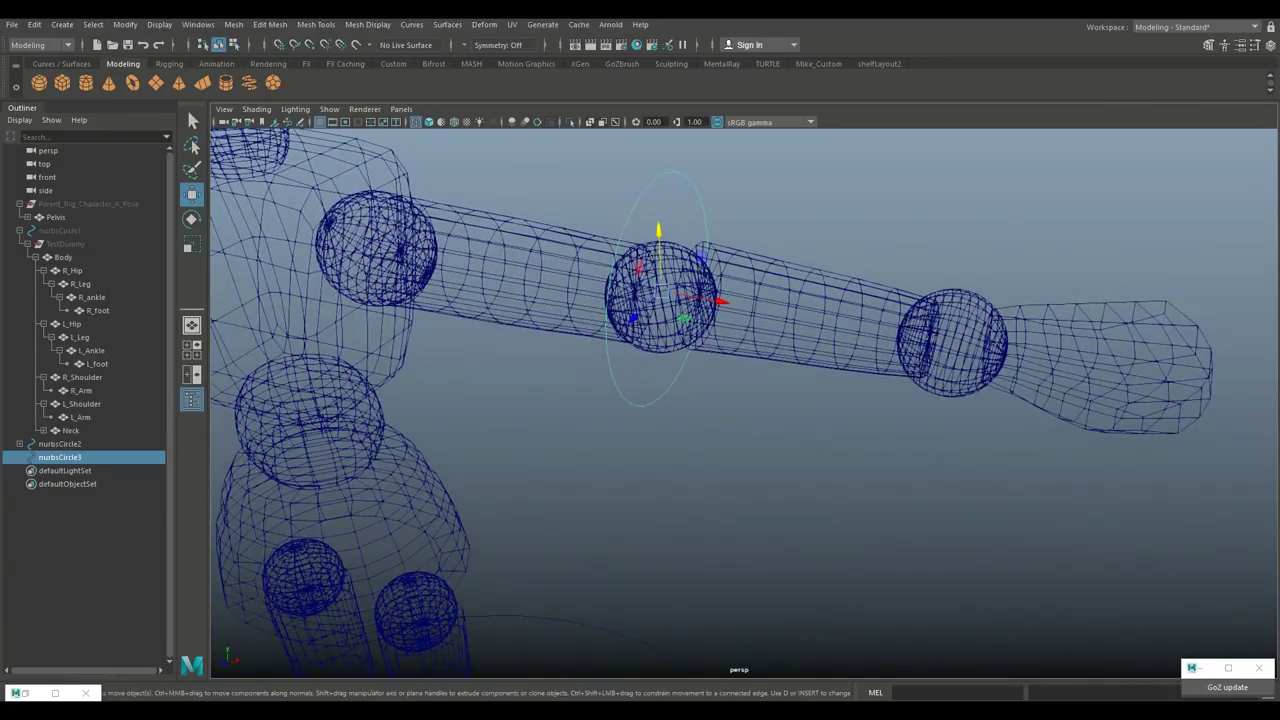
scroll(744, 403, up, 3)
click(758, 265)
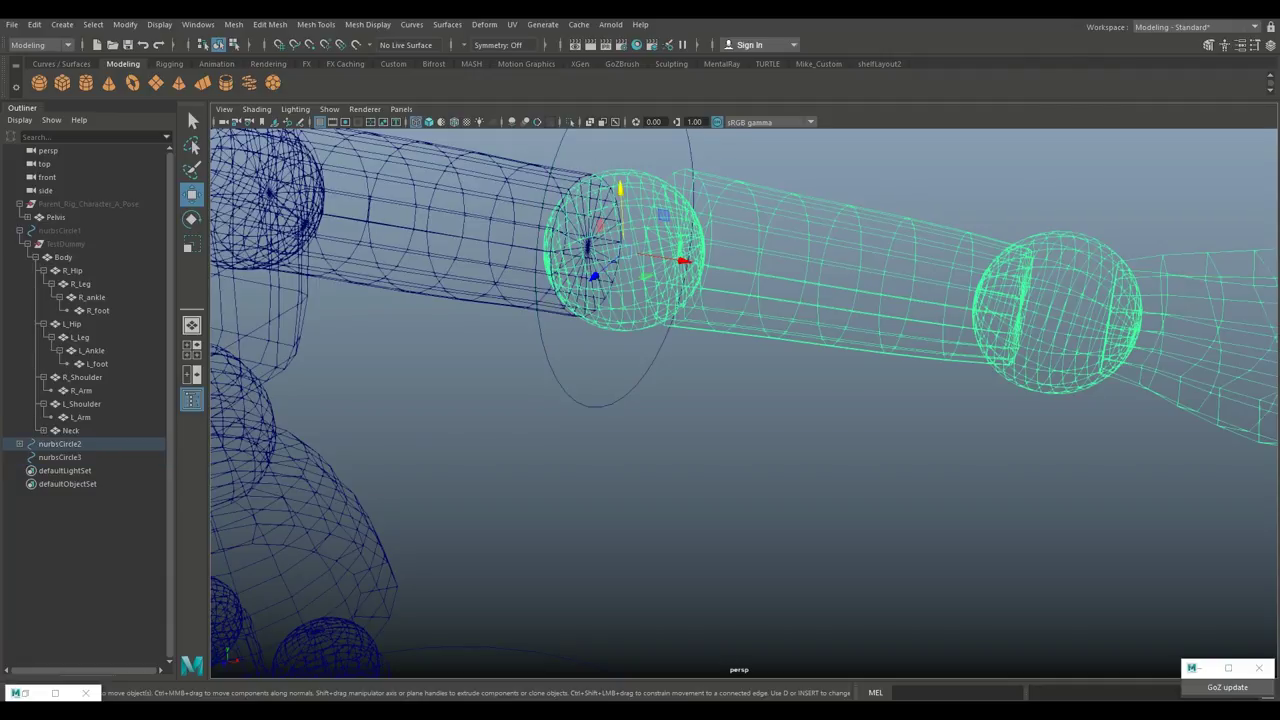
shift+click(664, 343)
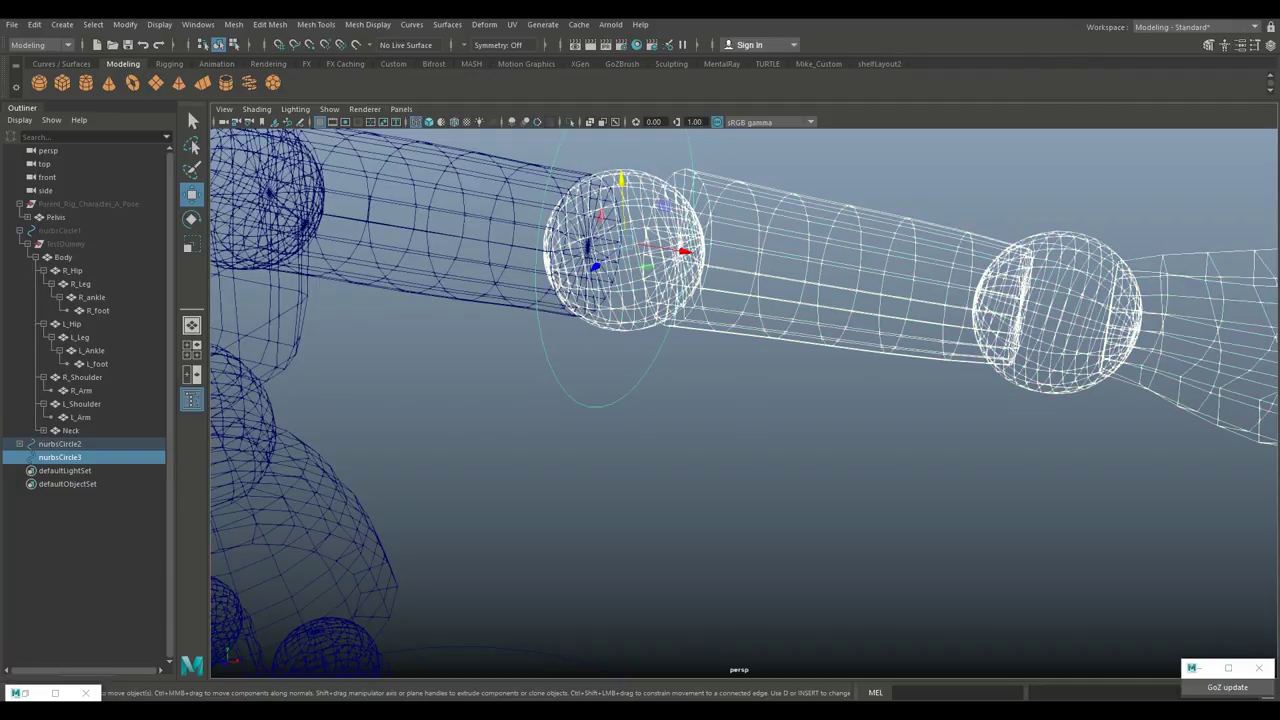
key(p)
scroll(744, 403, down, 5)
click(850, 480)
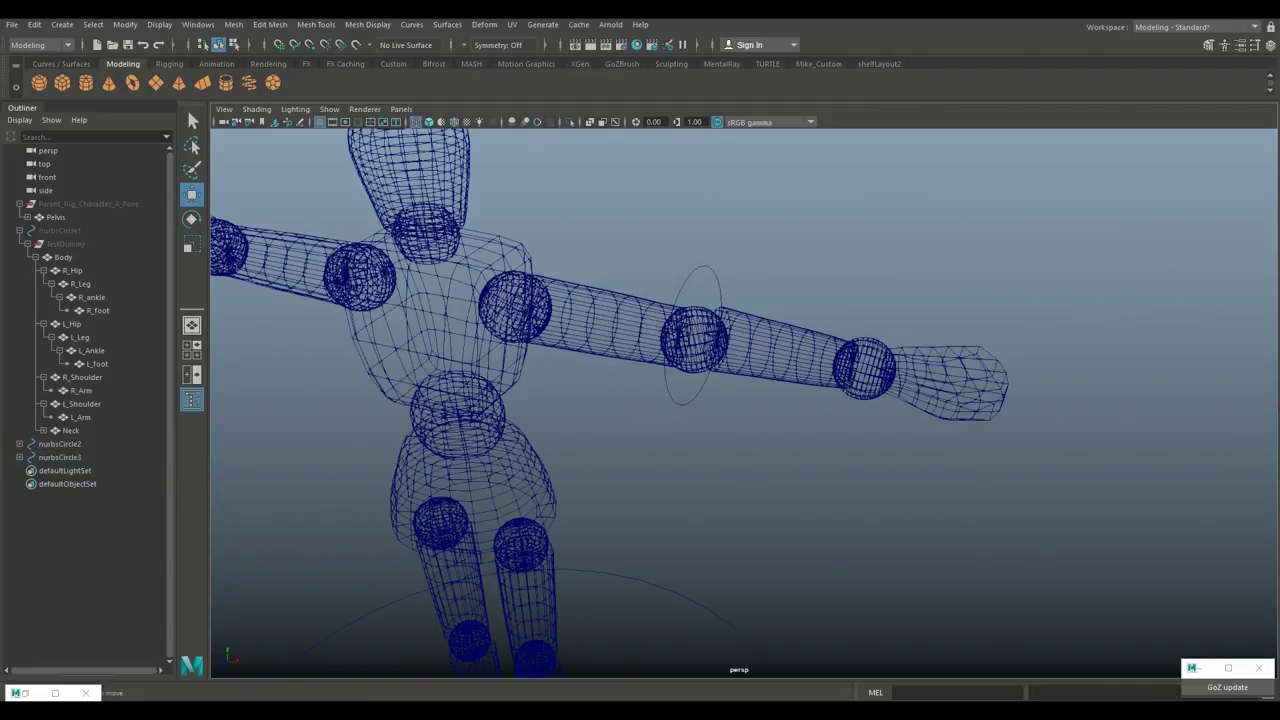
- Test the elbow control by rotating nurbsCircle3 to bend the forearm, and undo the rotation
scroll(744, 403, down, 3)
click(712, 322)
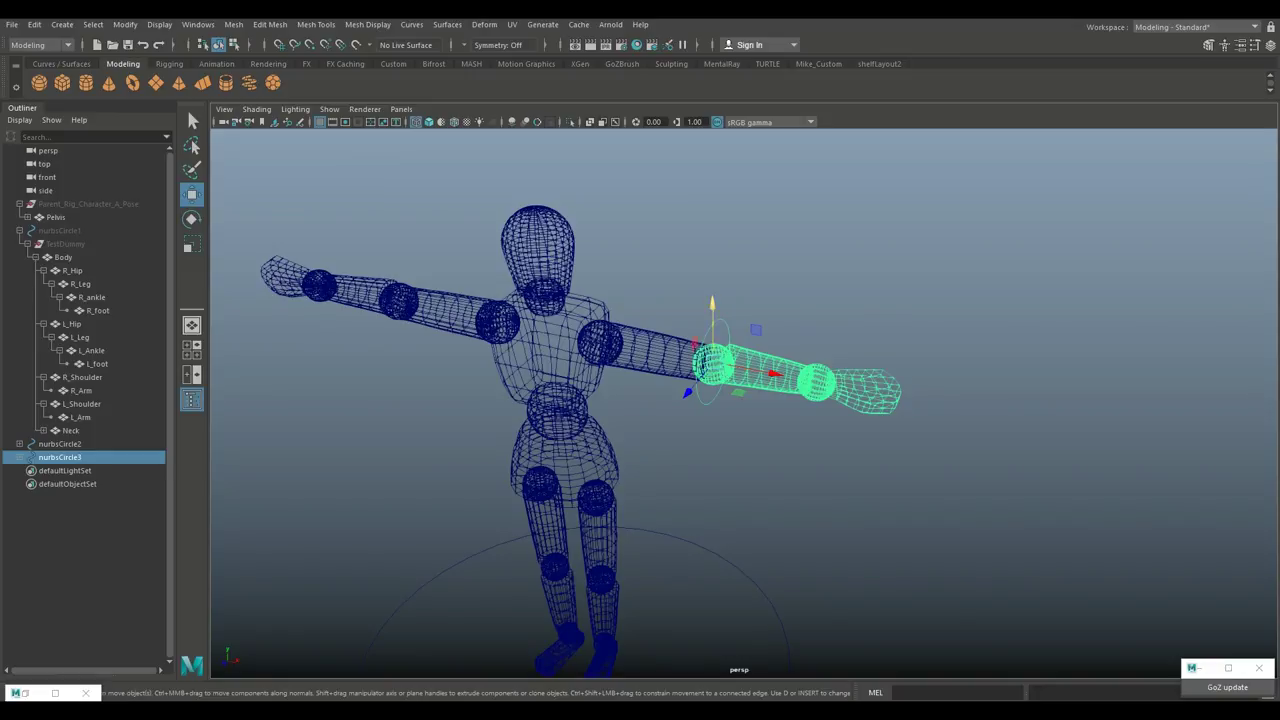
key(e)
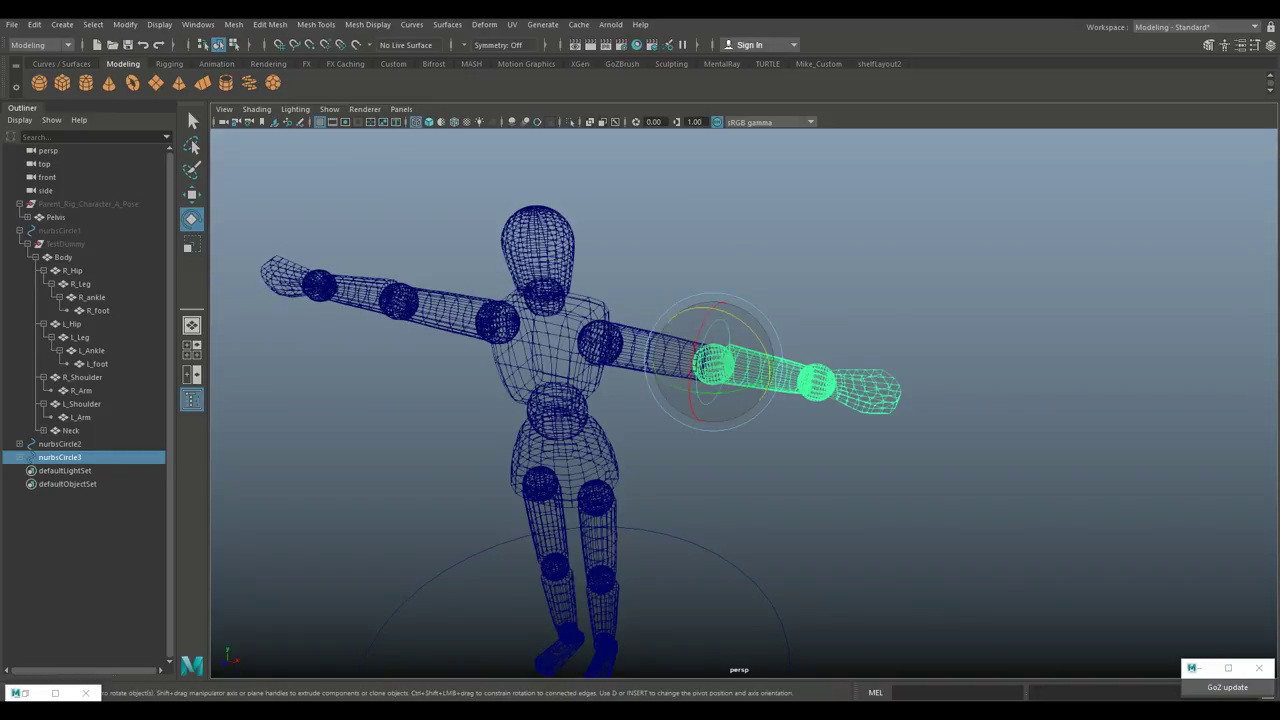
drag(738, 388, 690, 391)
mouse_move(769, 350)
mouse_down()
mouse_move(752, 318)
mouse_move(770, 363)
mouse_up()
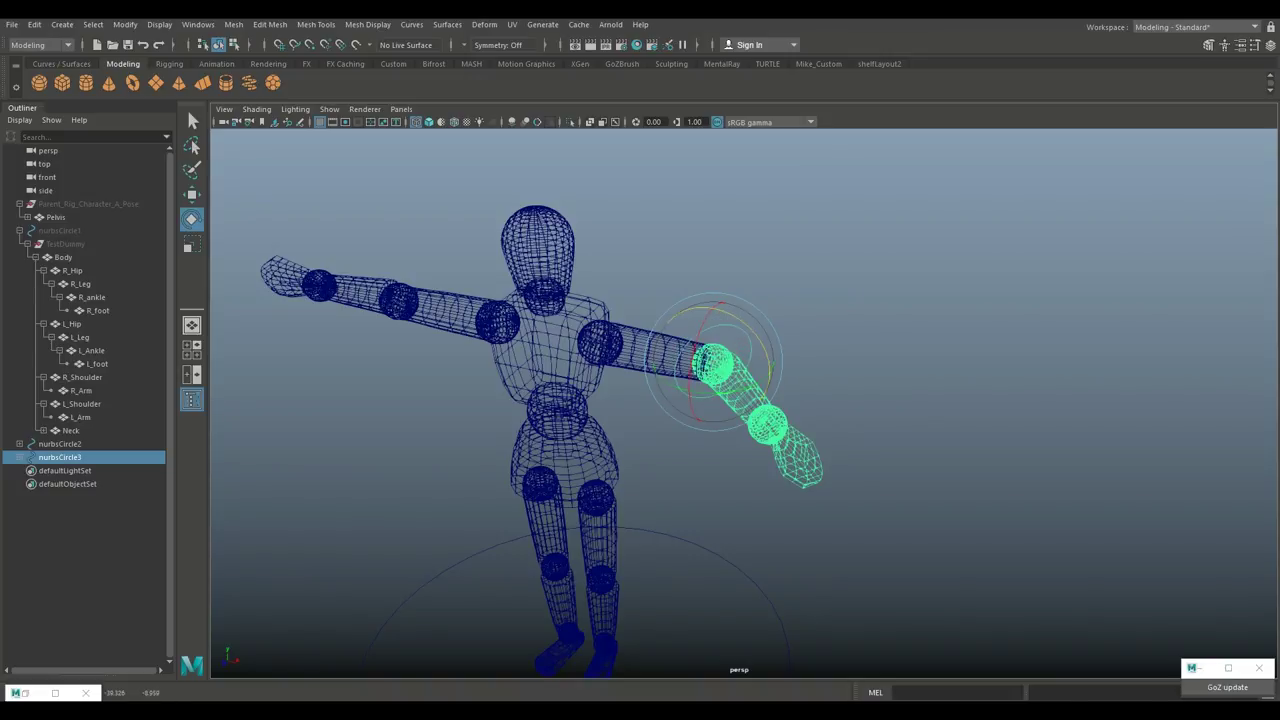
key(ctrl+z)
alt+right_drag(770, 363, 705, 365)
alt+drag(705, 365, 792, 340)
alt+middle_drag(792, 340, 828, 278)
alt+drag(828, 278, 876, 318)
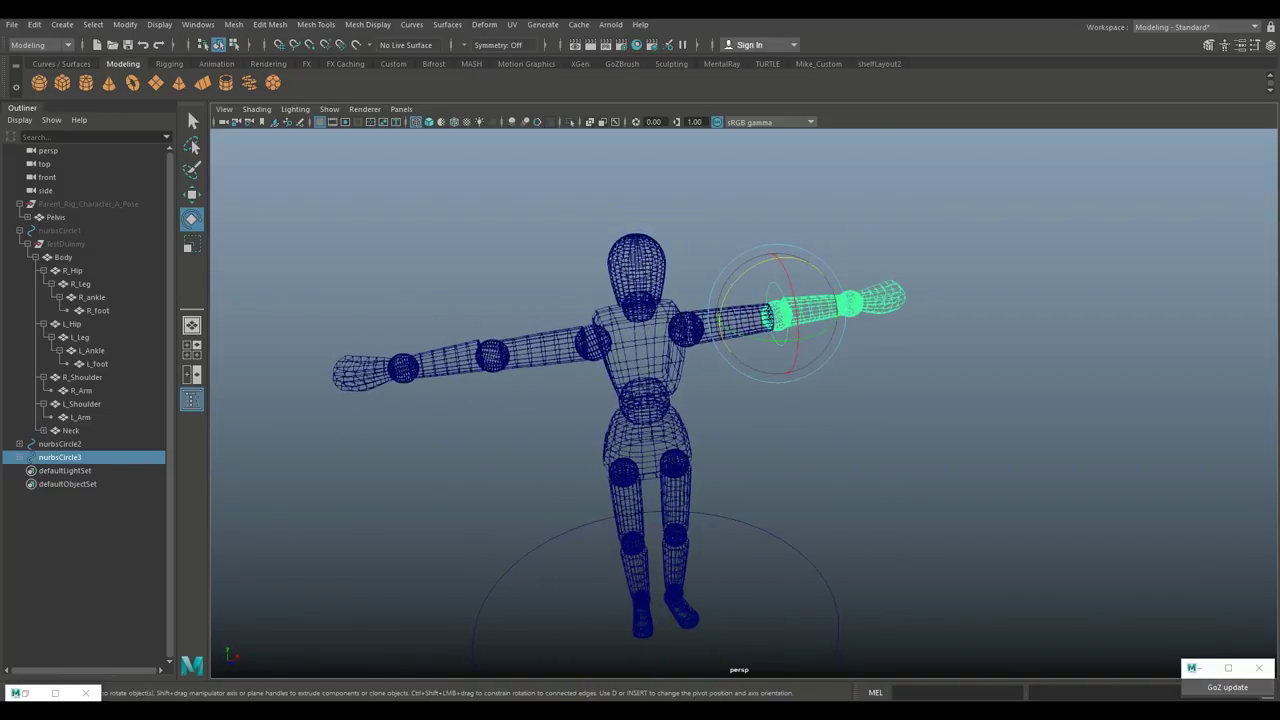